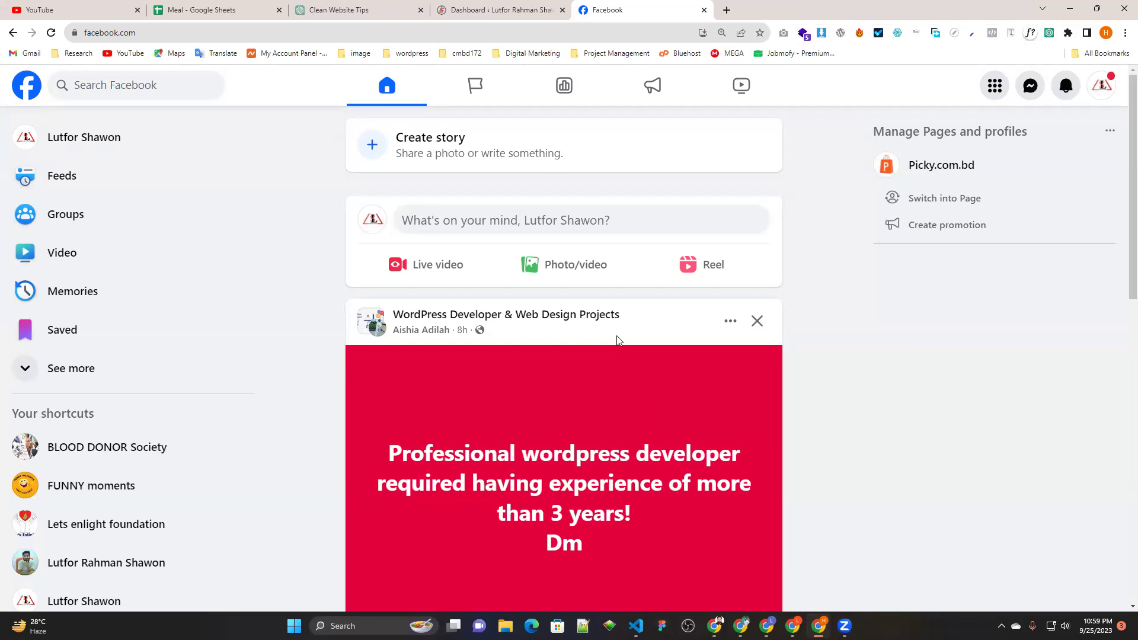
On the WordPress site, find the PixelYourSite – Your smart PIXEL (TAG) Manager plugin by searching for "pixelyoursite", and install and activate it.
left_click(517, 13)
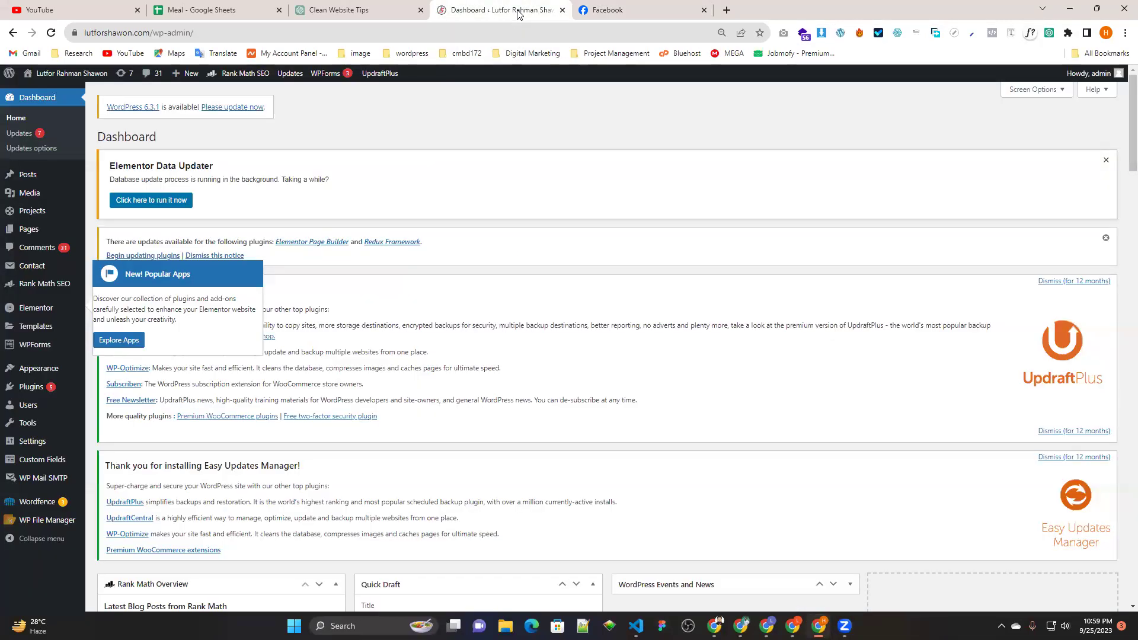
mouse_move(35, 386)
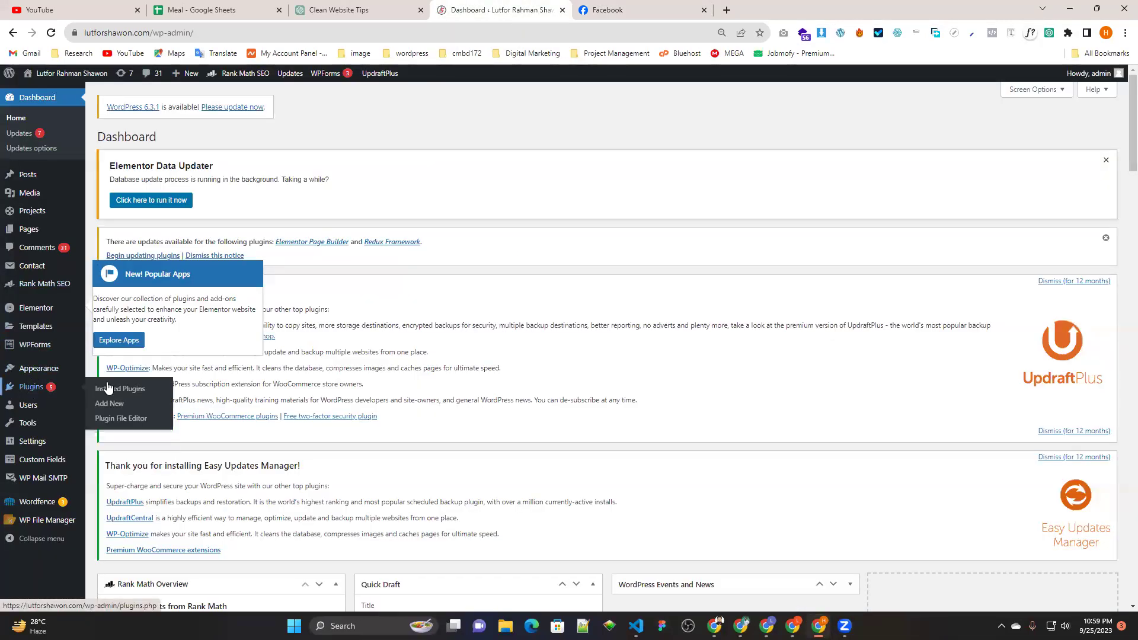
left_click(116, 405)
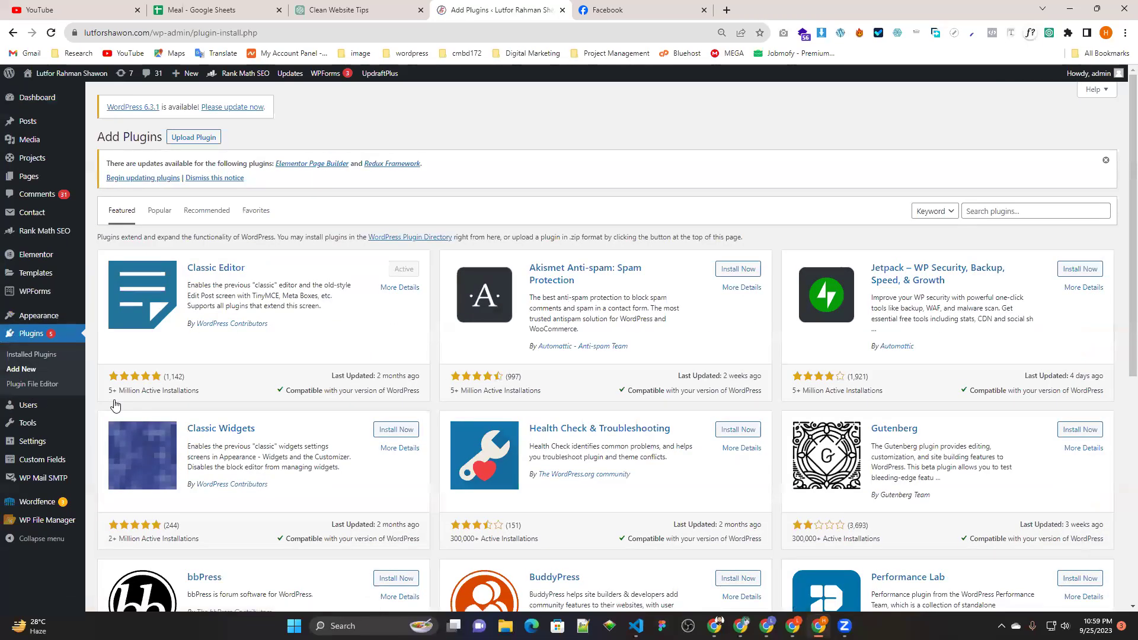
left_click(986, 210)
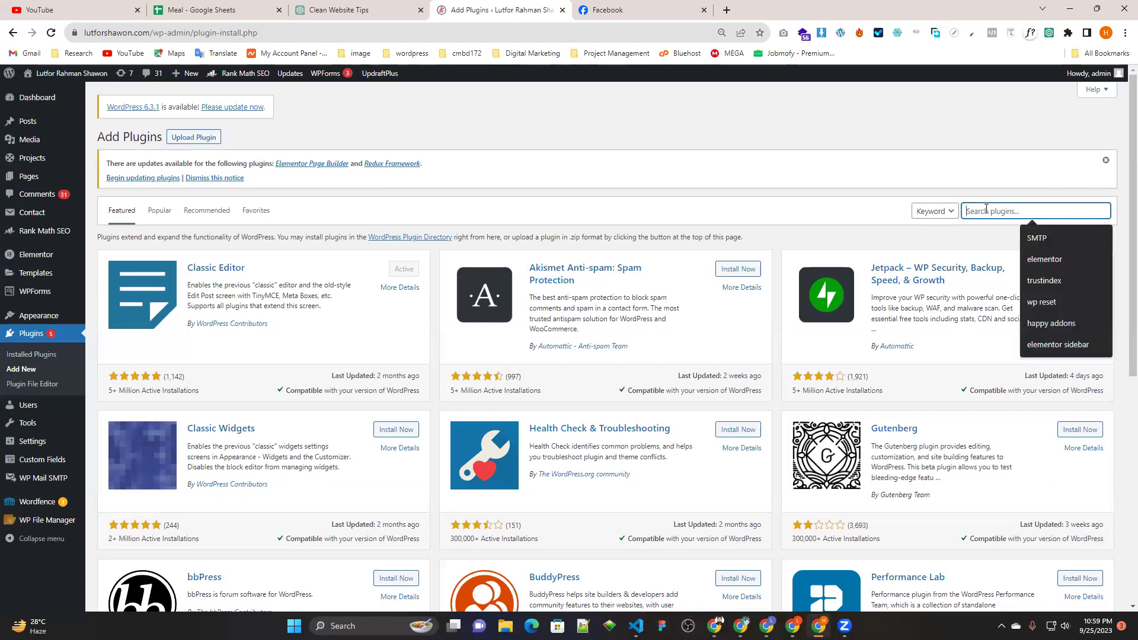
type("pixel")
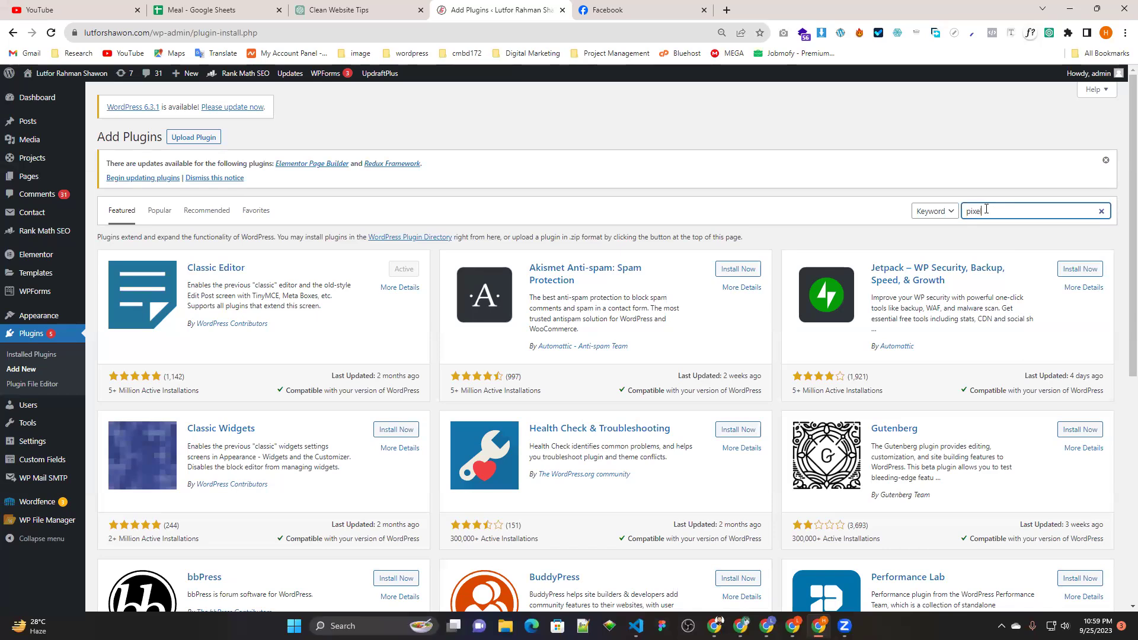
type("your")
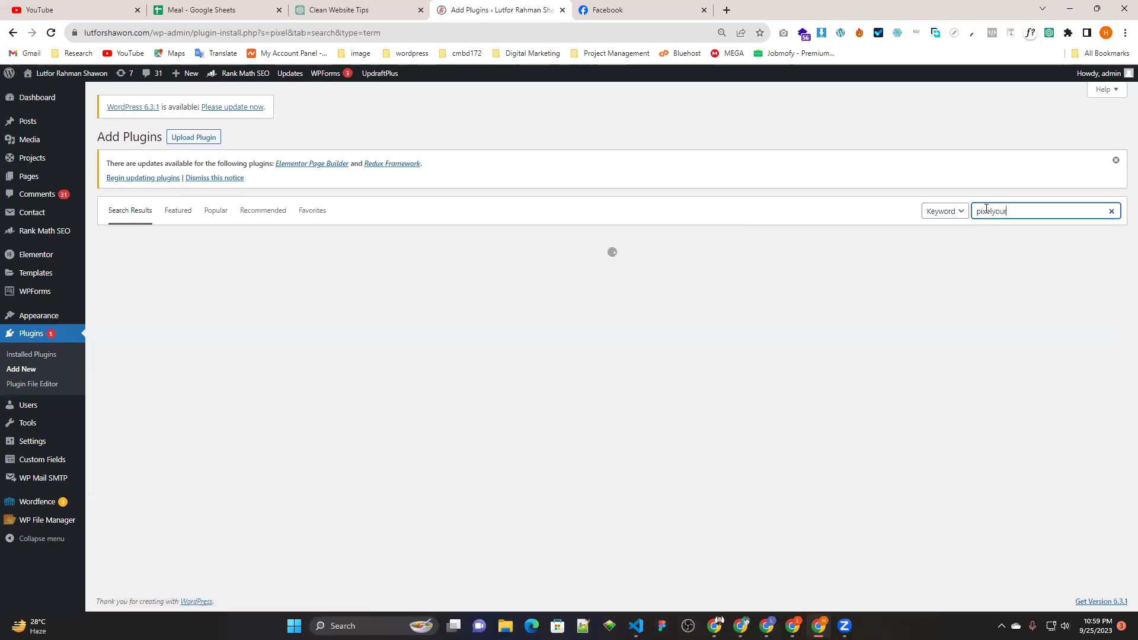
type("site")
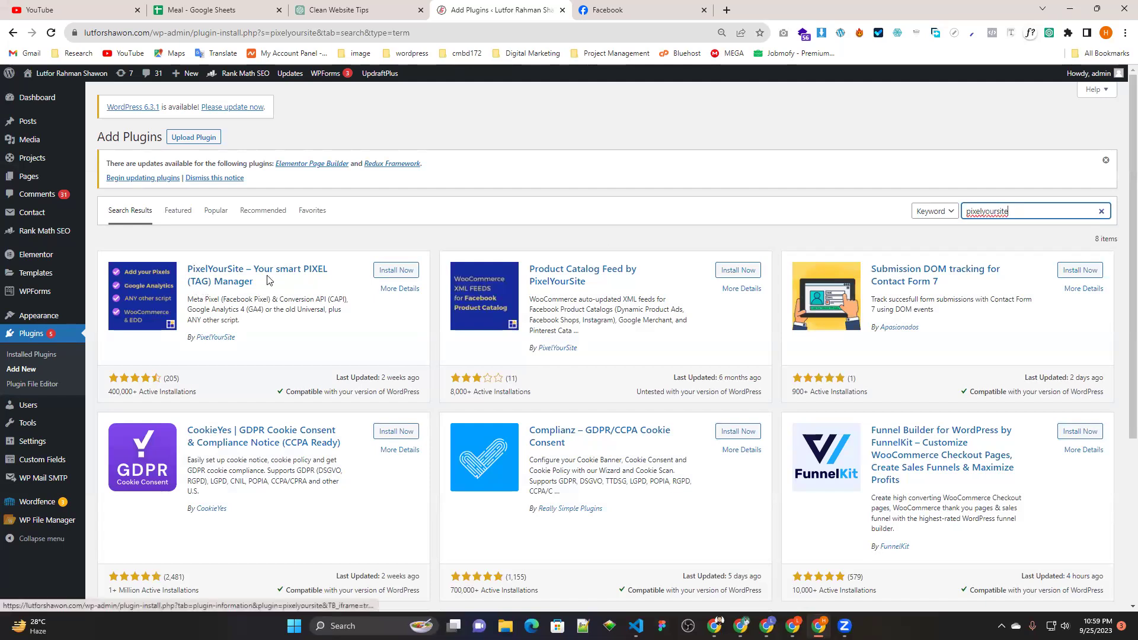
left_click(392, 270)
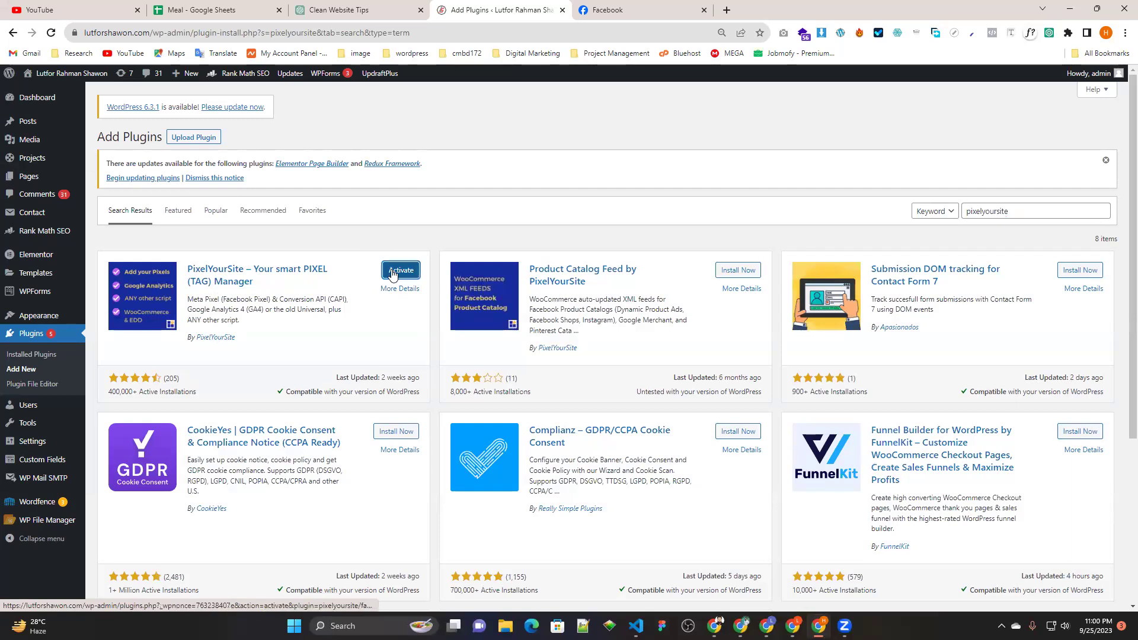
left_click(399, 275)
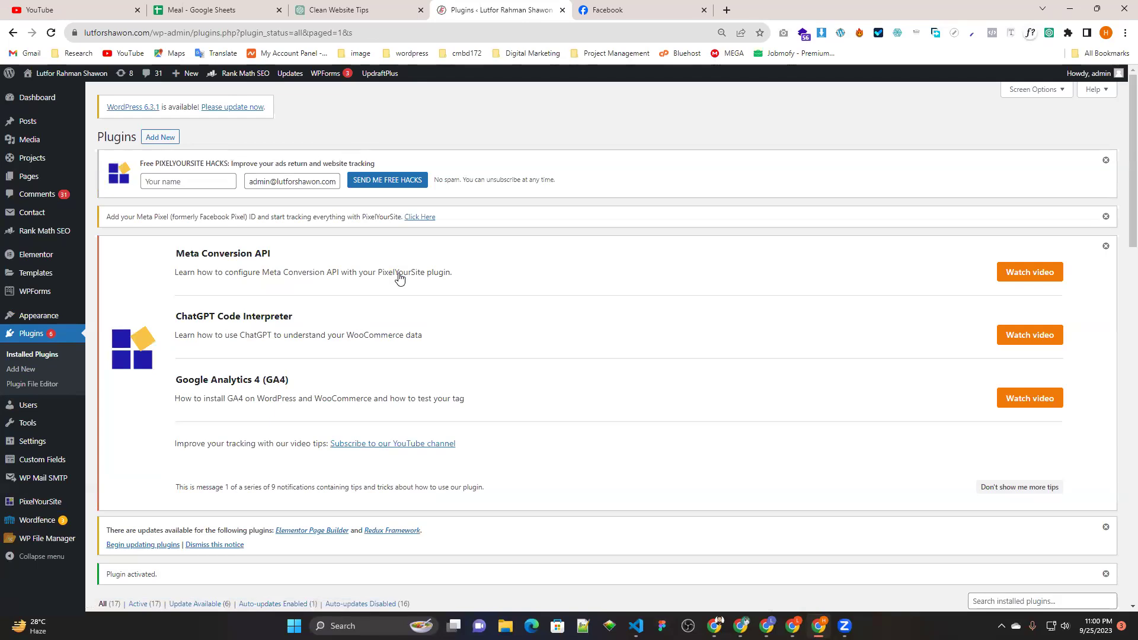
Switch to Facebook and open Ads Manager from the expanded list of shortcuts.
left_click(673, 7)
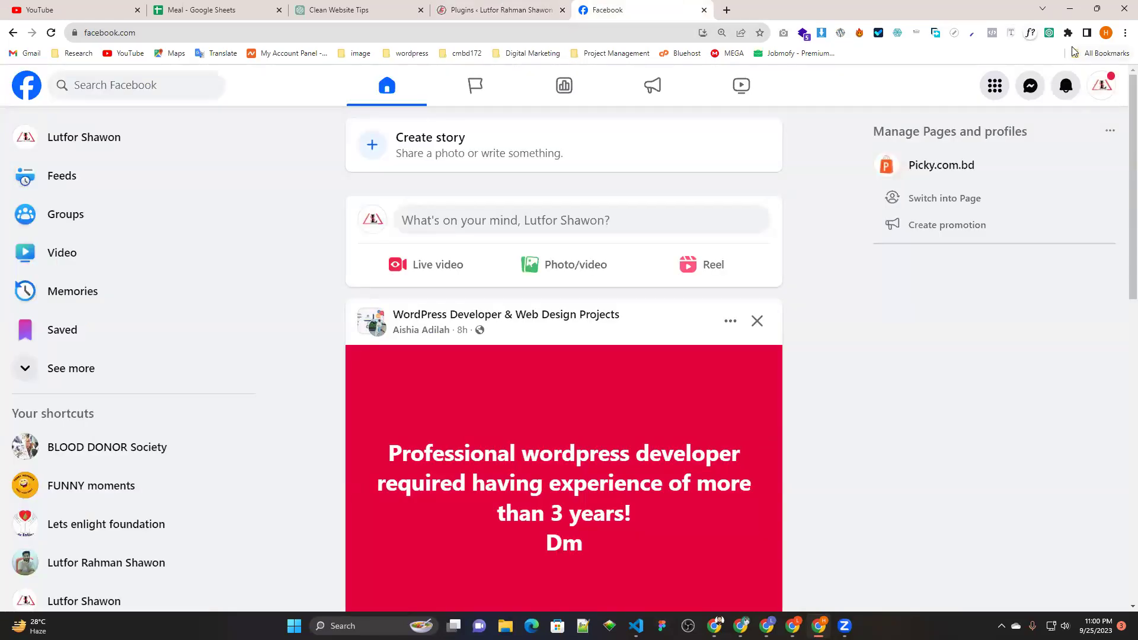
left_click(1103, 95)
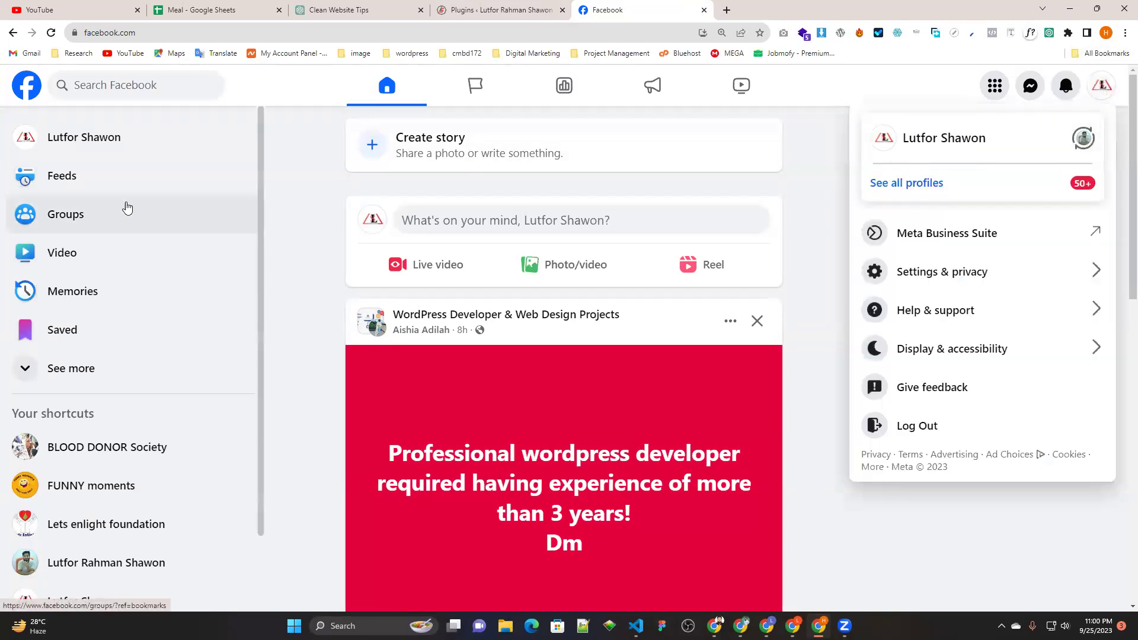
left_click(70, 370)
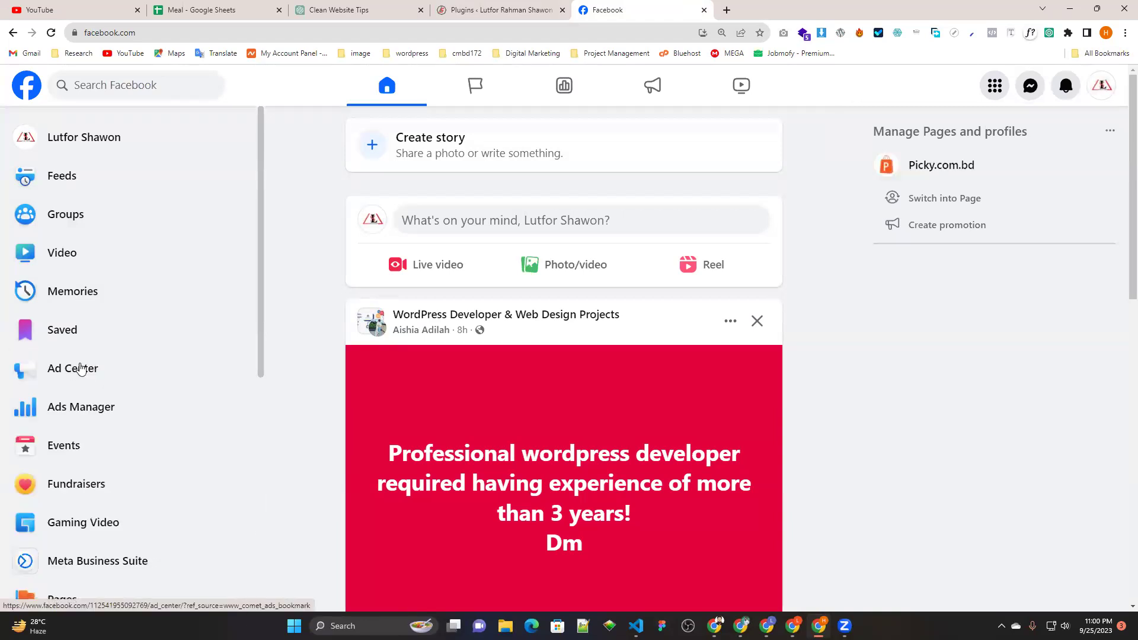
left_click(90, 412)
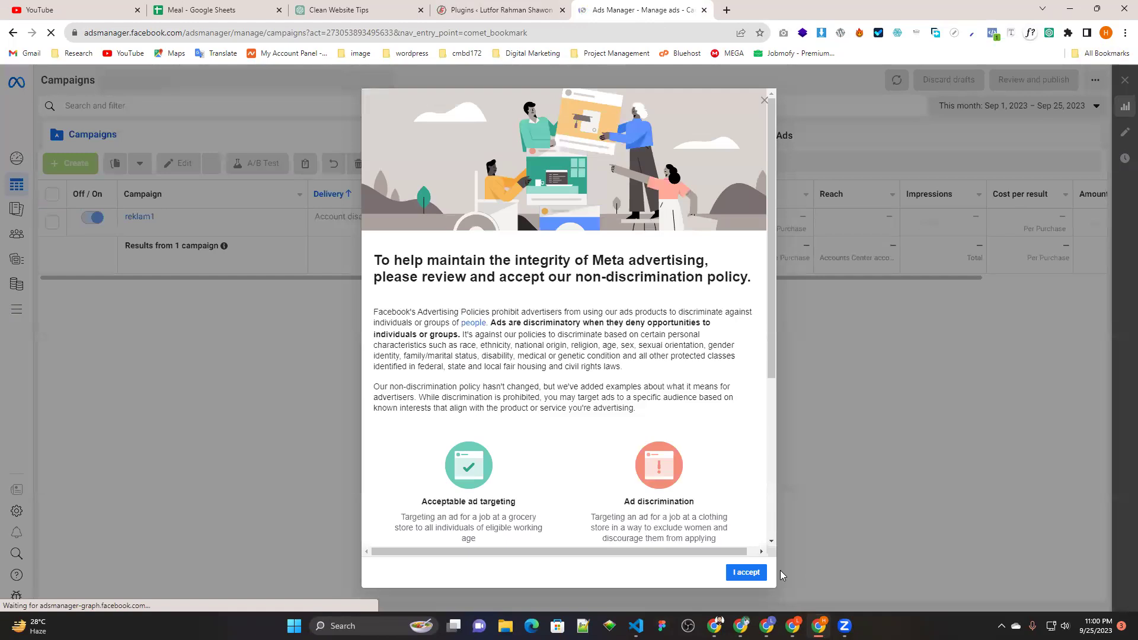
Accept Meta's non-discrimination policy and dismiss the account restriction and thank-you dialogs.
left_click(747, 572)
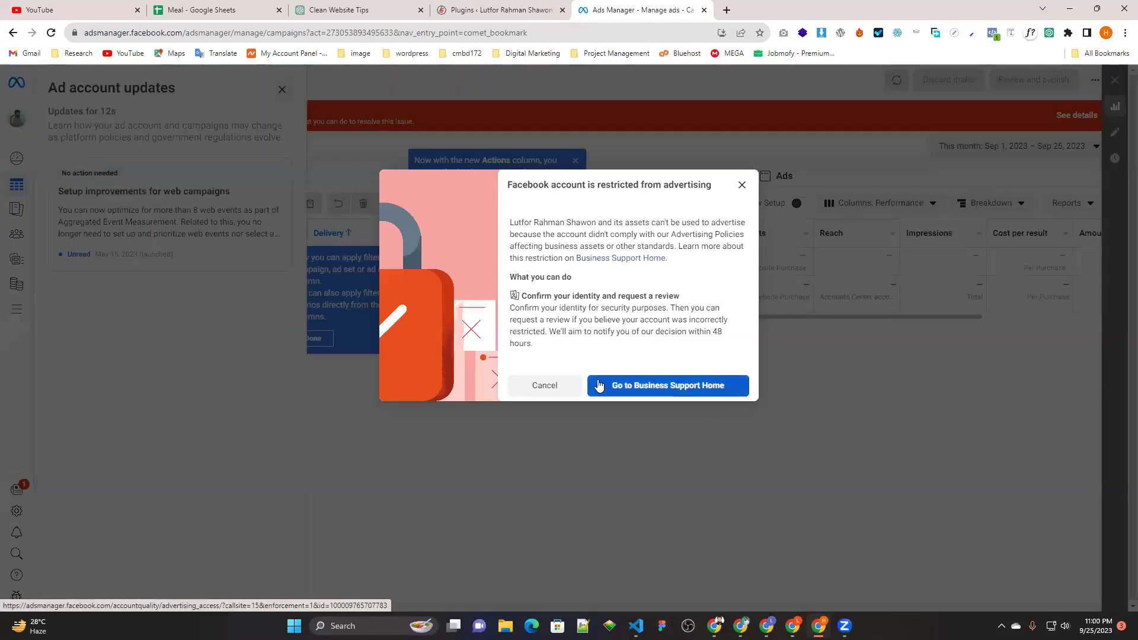
left_click(537, 385)
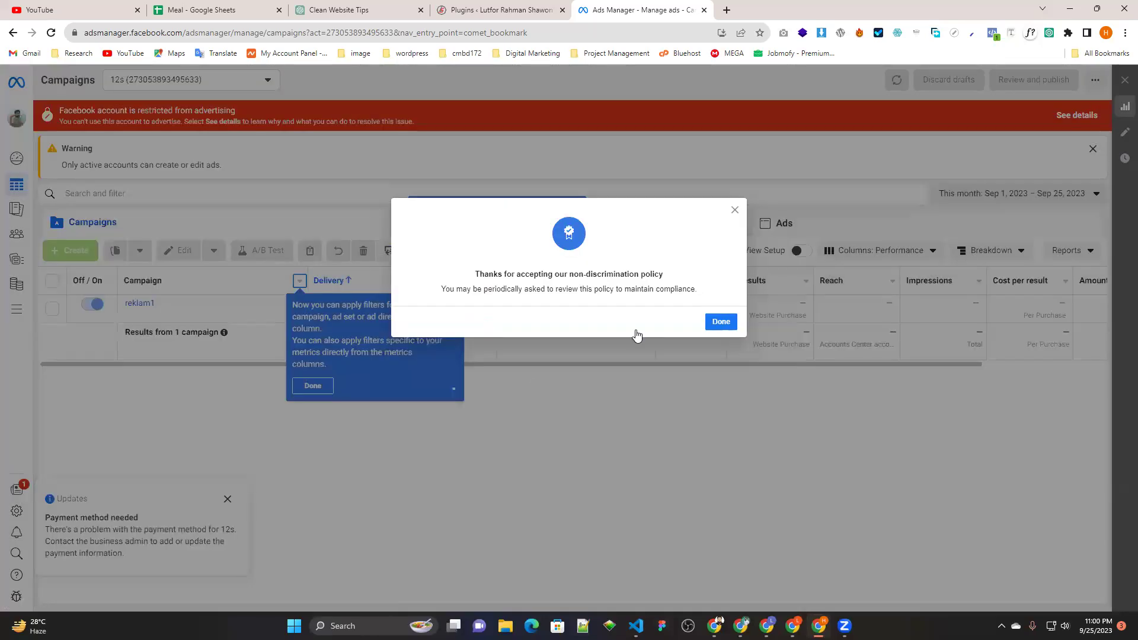
left_click(735, 212)
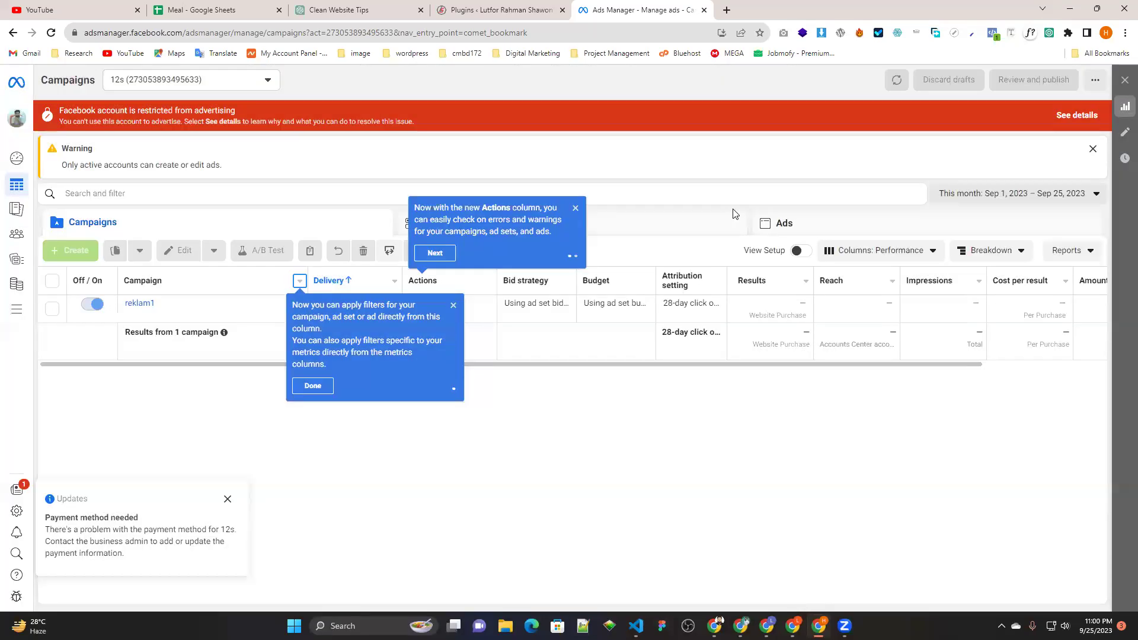
Open Events Manager from all the Ads Manager tools, continue with the required profile, and close the web campaign notice.
mouse_move(16, 162)
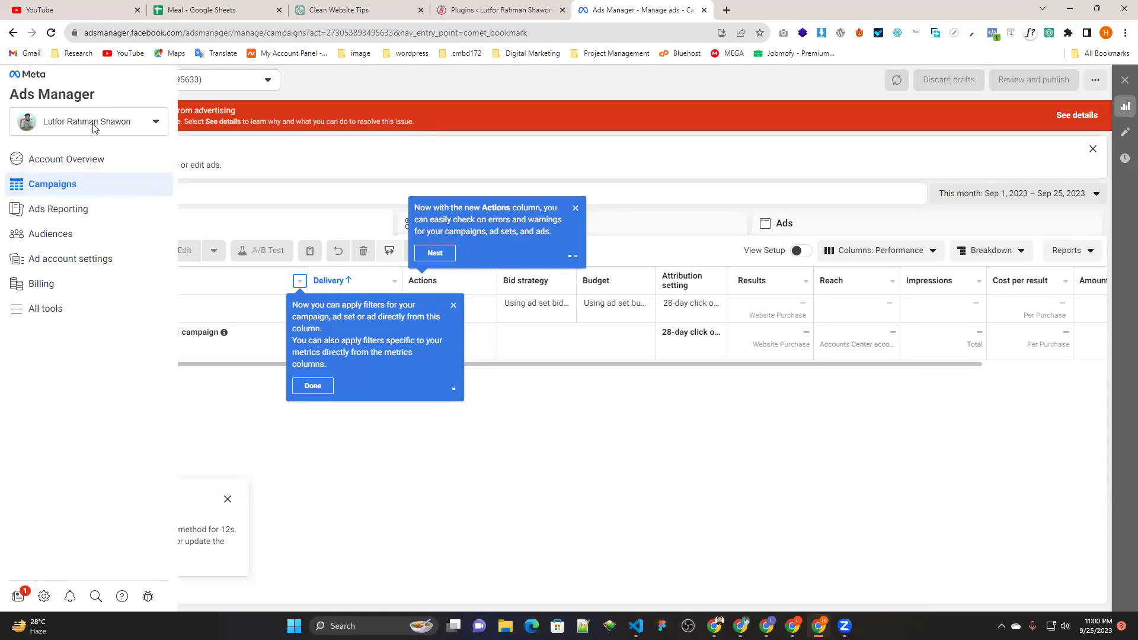
left_click(65, 311)
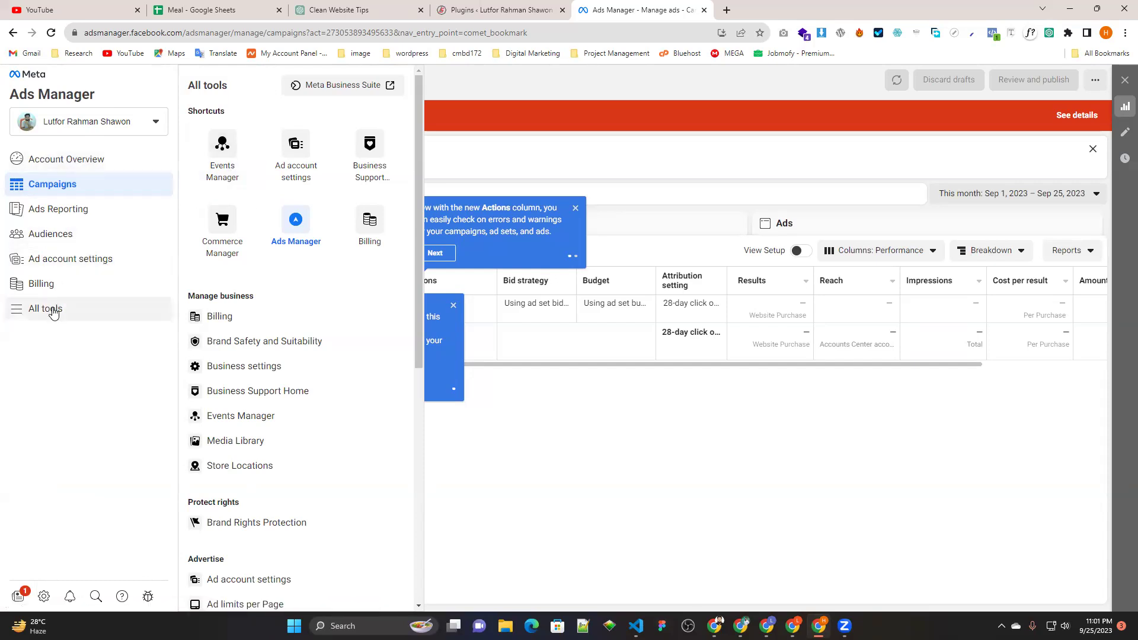
left_click(220, 172)
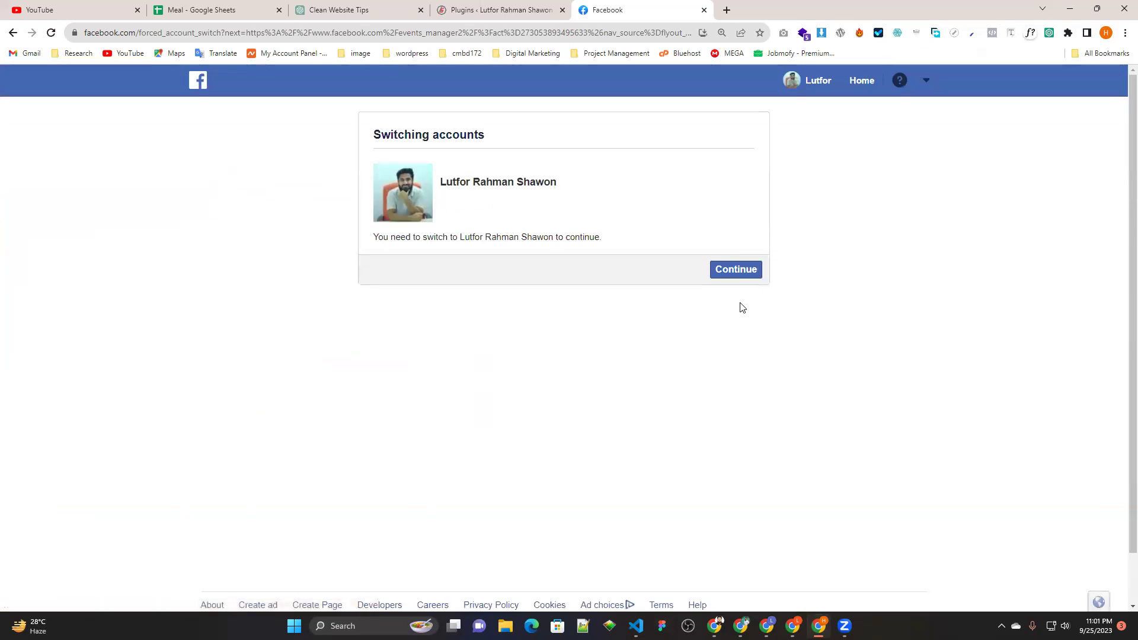
left_click(734, 272)
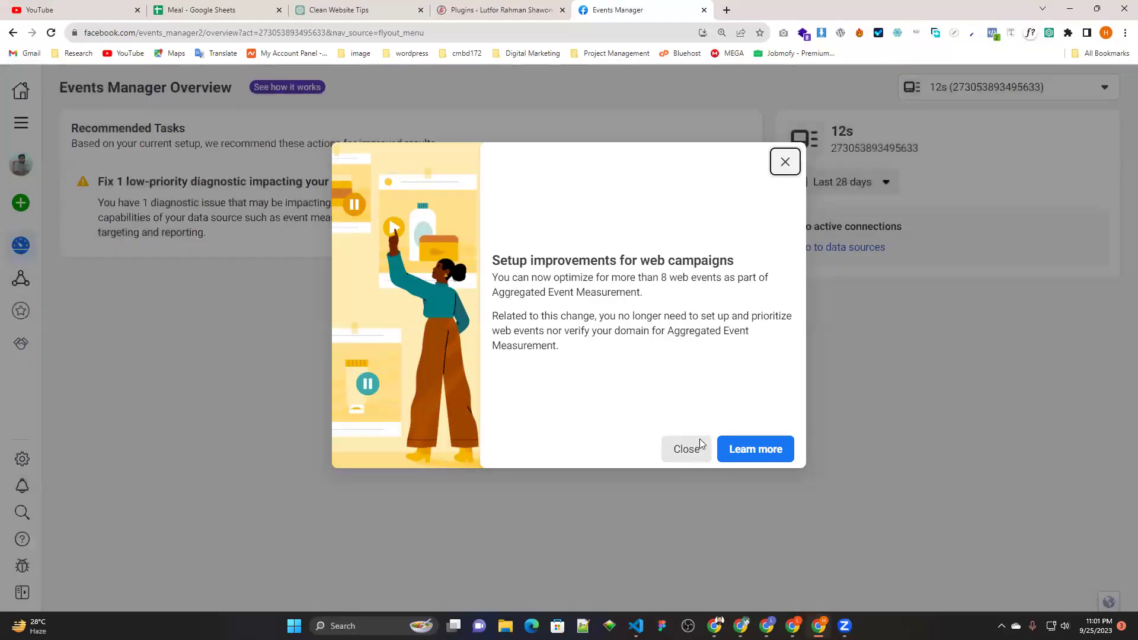
left_click(785, 161)
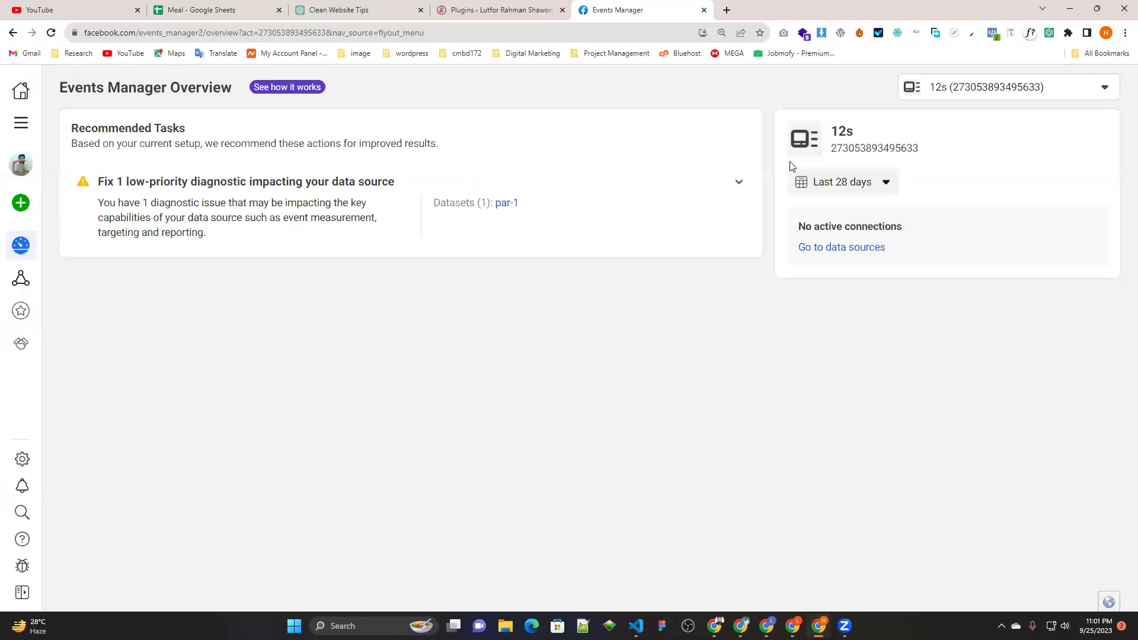
Expand the recommended diagnostic task, go to the ad account's data sources, and close the web campaign notice.
left_click(738, 188)
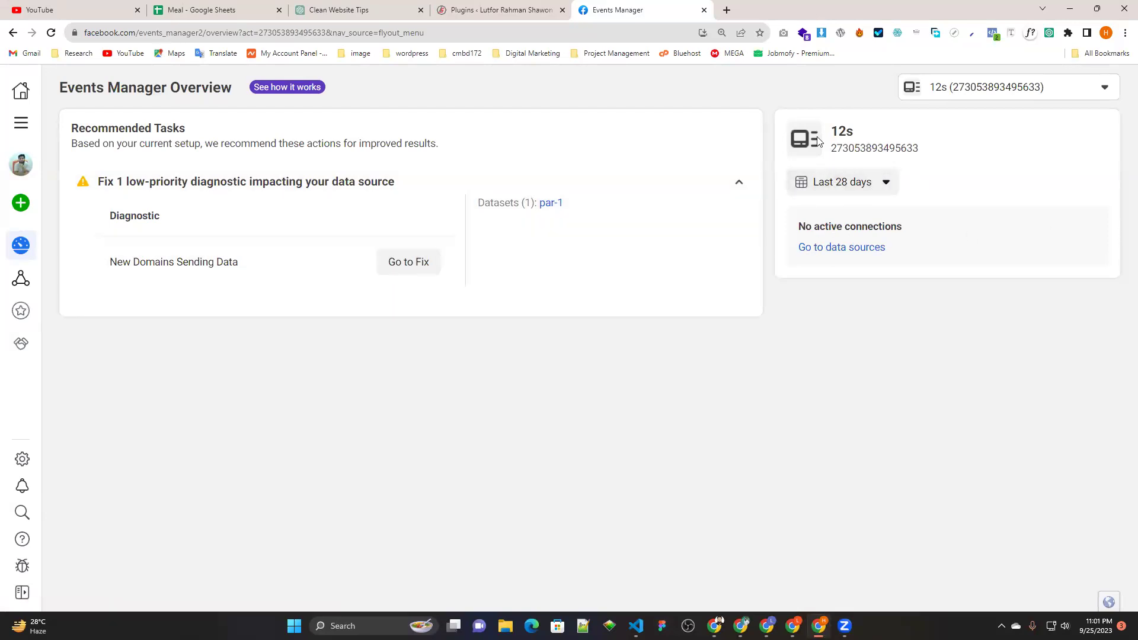
left_click(854, 247)
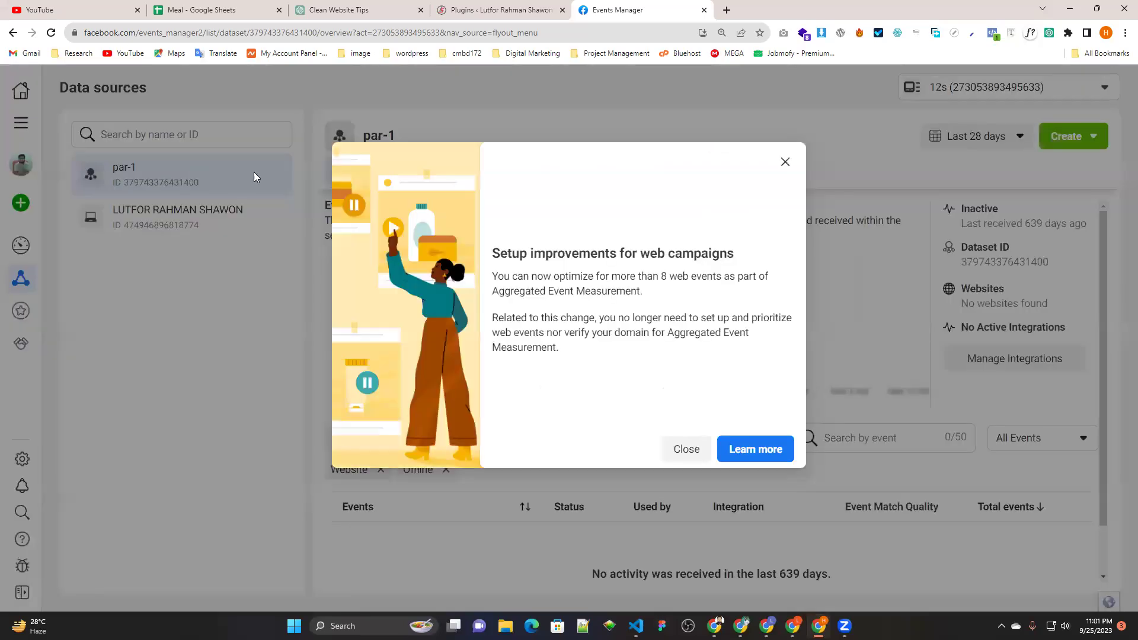
left_click(687, 451)
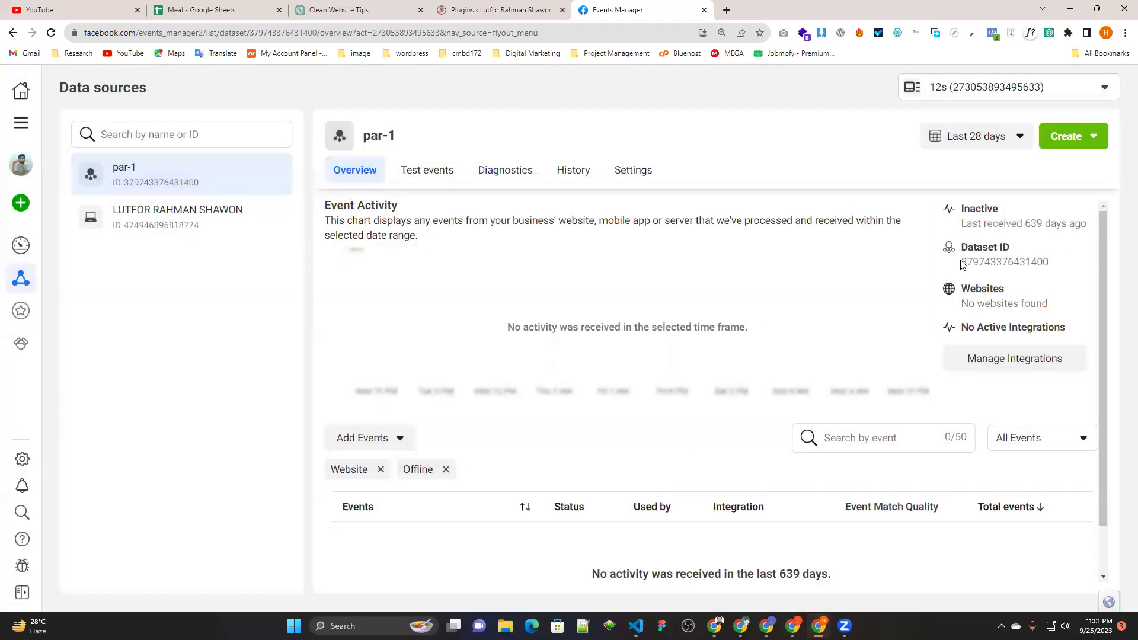
Copy the dataset ID from the overview of the par-1 data source.
left_click(1001, 262)
left_click(1092, 137)
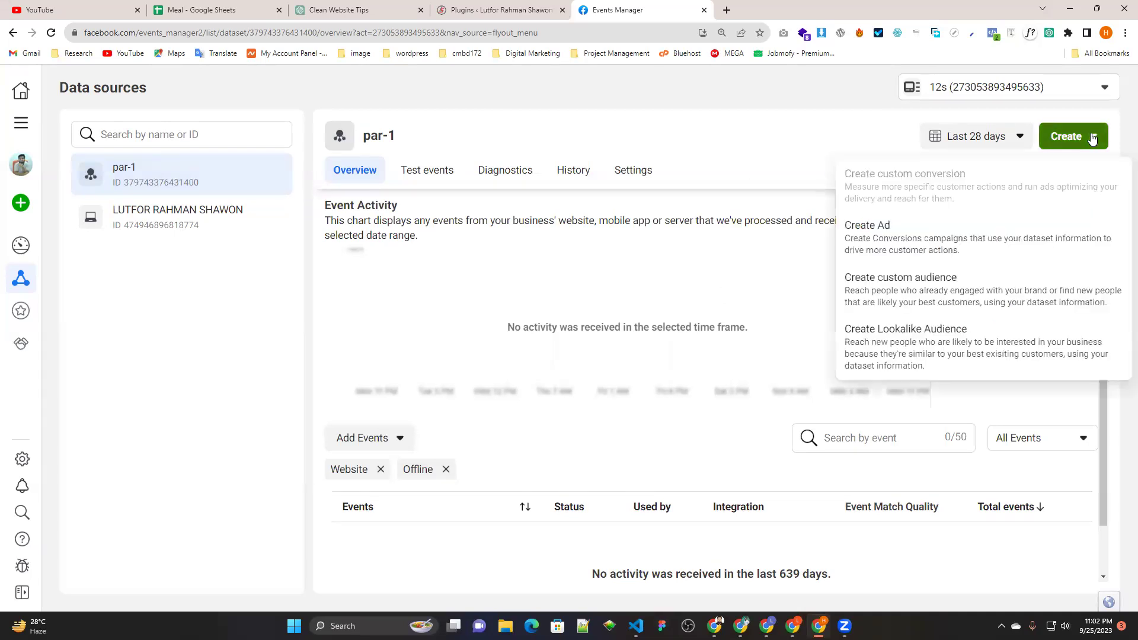
left_click(1092, 137)
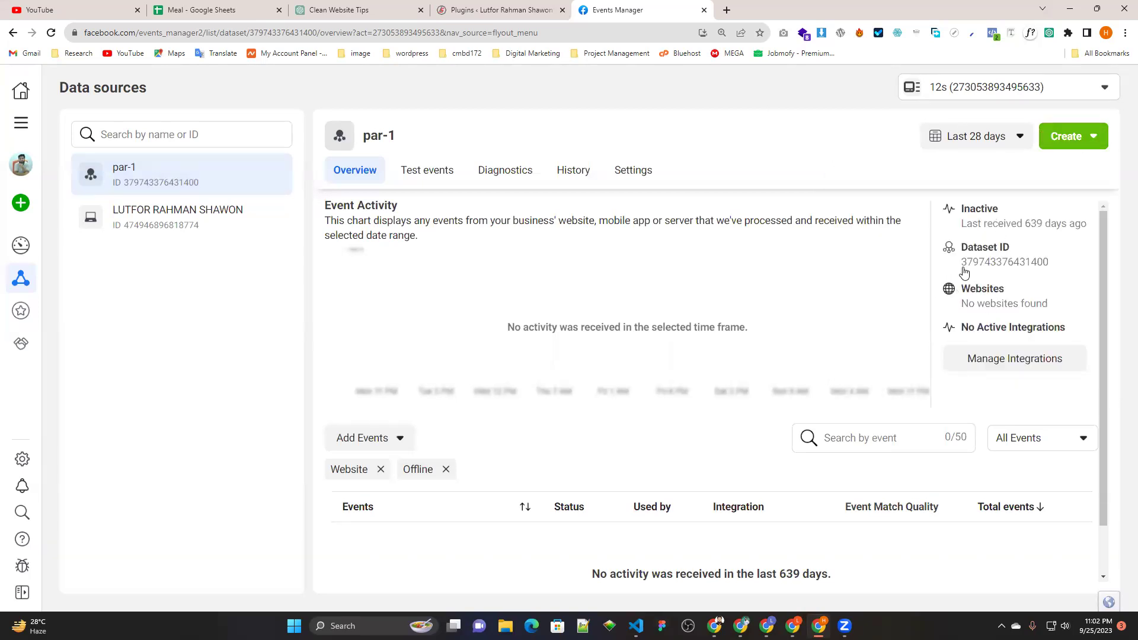
left_click_drag(960, 265, 1052, 267)
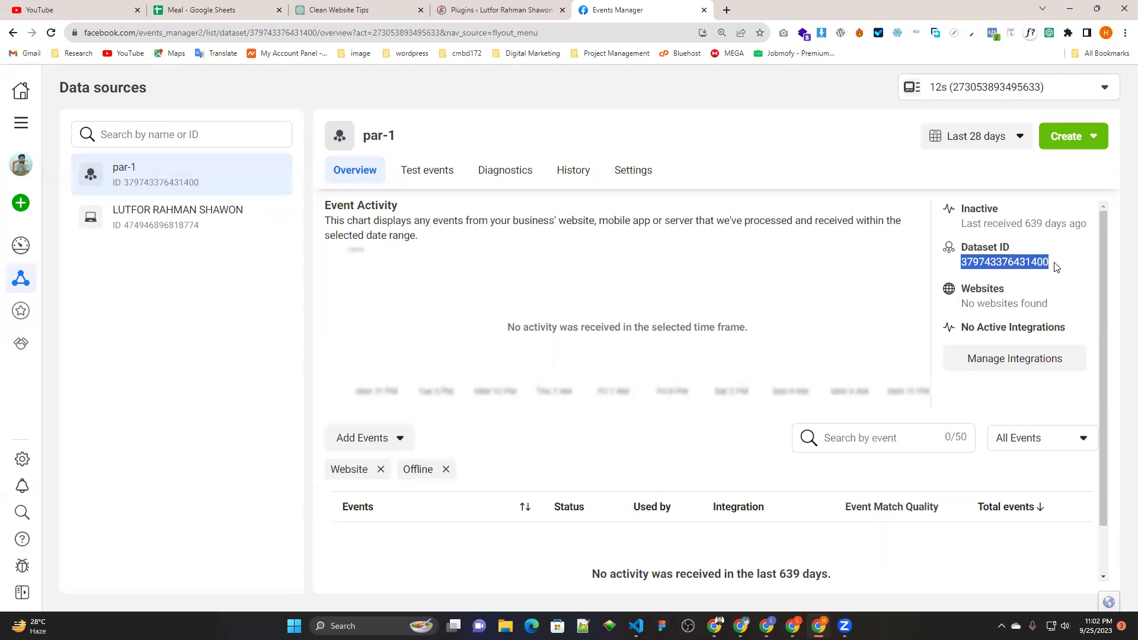
Return to the WordPress site, open the PixelYourSite dashboard, and expand the Meta Pixel (formerly Facebook Pixel) settings.
left_click(492, 11)
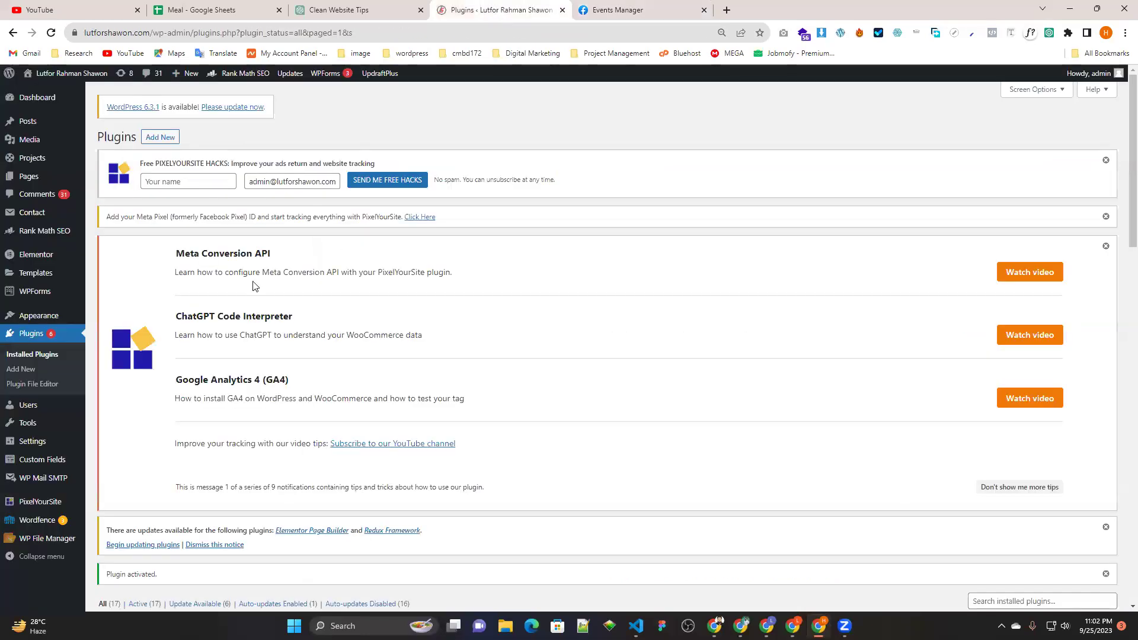
mouse_move(29, 508)
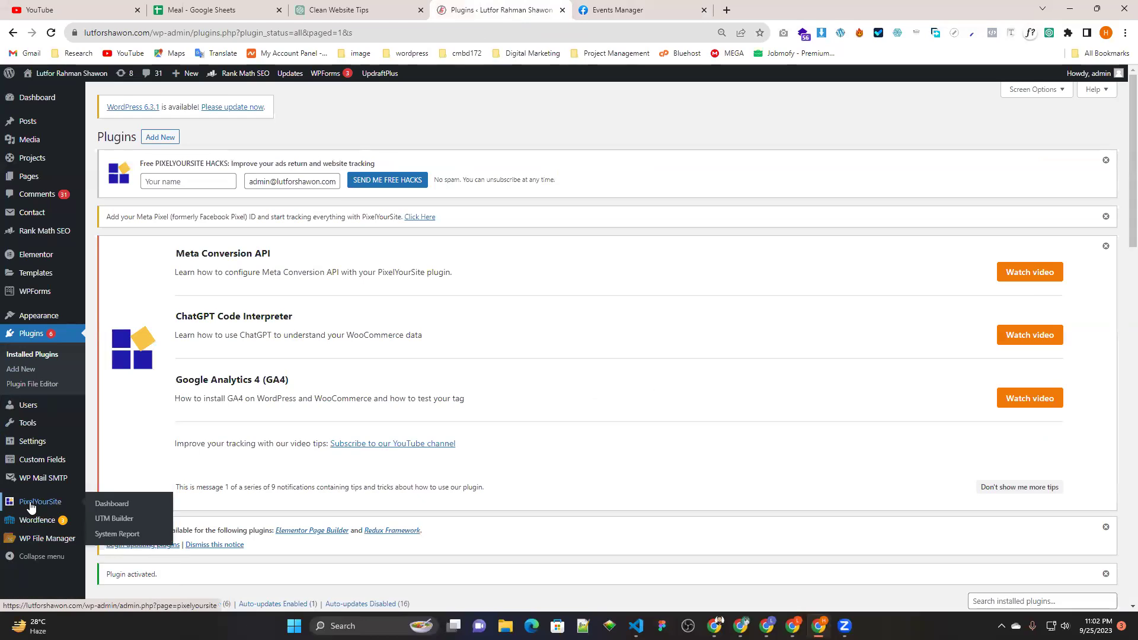
left_click(111, 504)
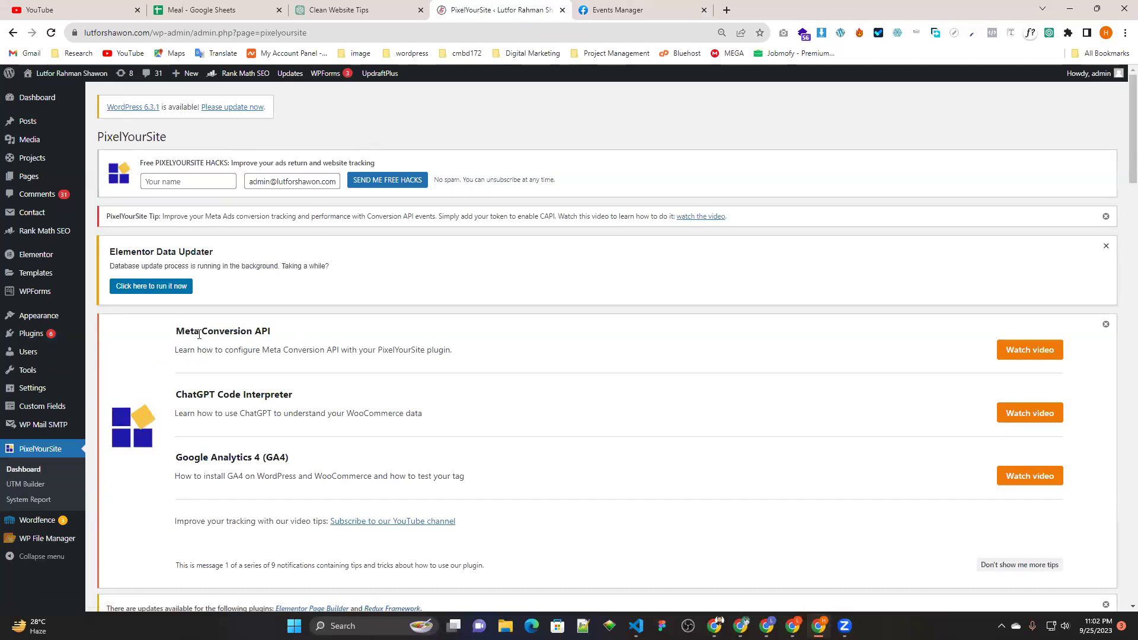
left_click_drag(175, 330, 256, 329)
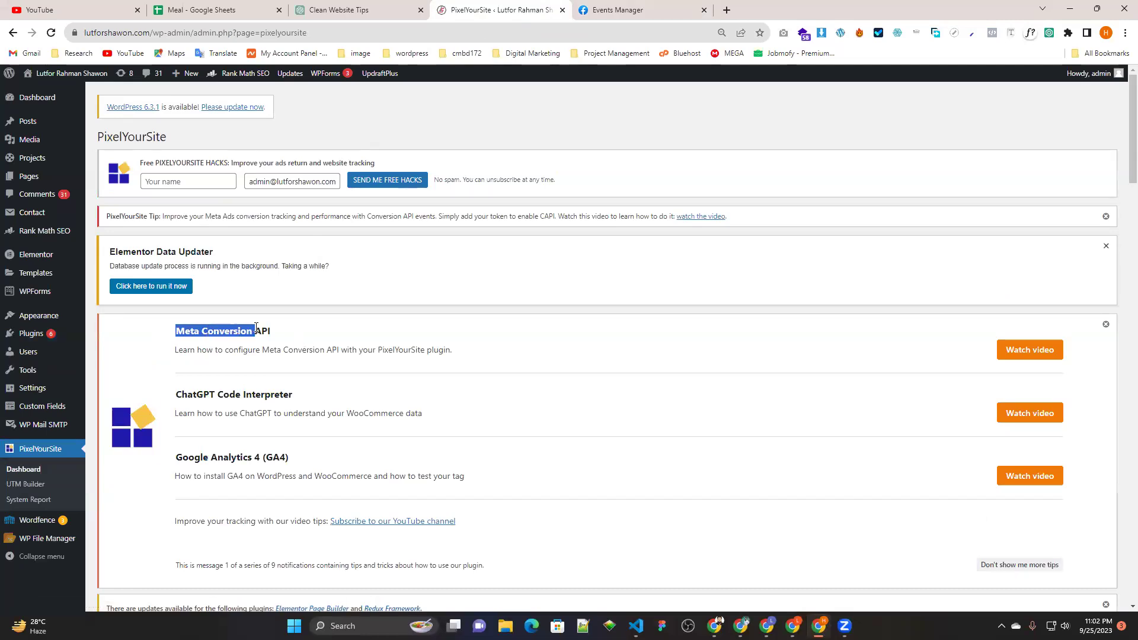
scroll(427, 343, "down", 5)
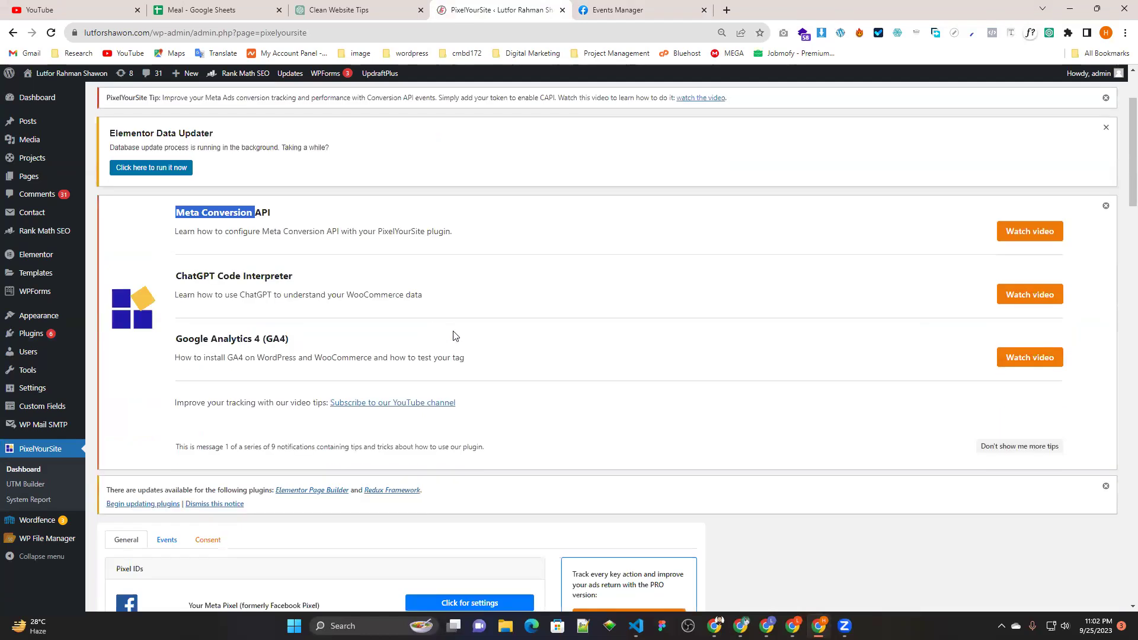
scroll(541, 315, "down", 2)
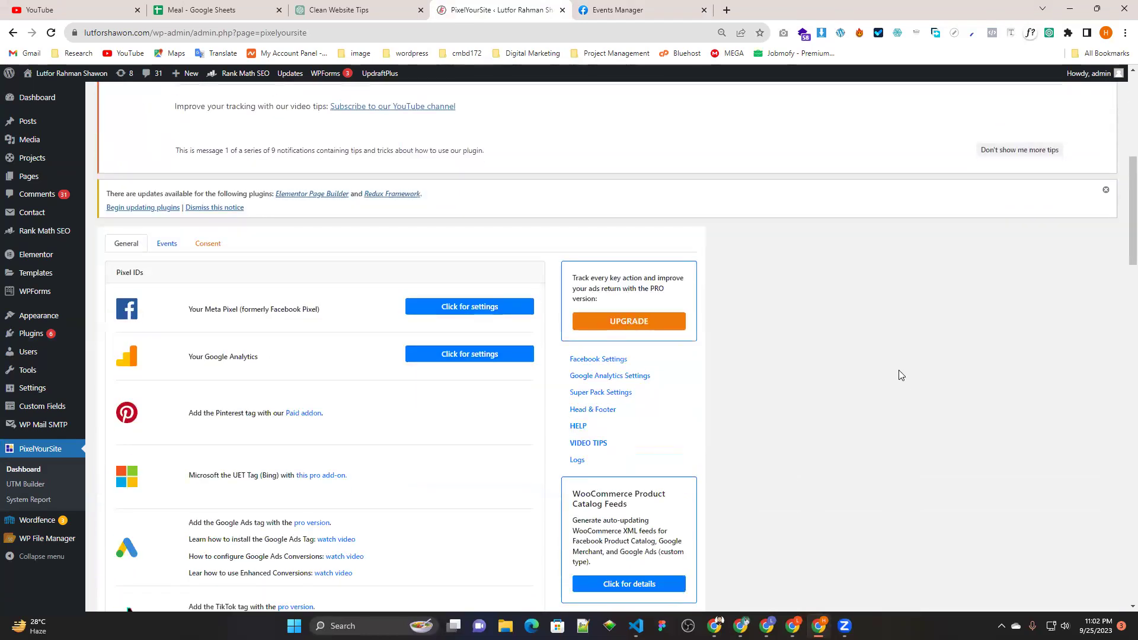
left_click_drag(187, 309, 320, 315)
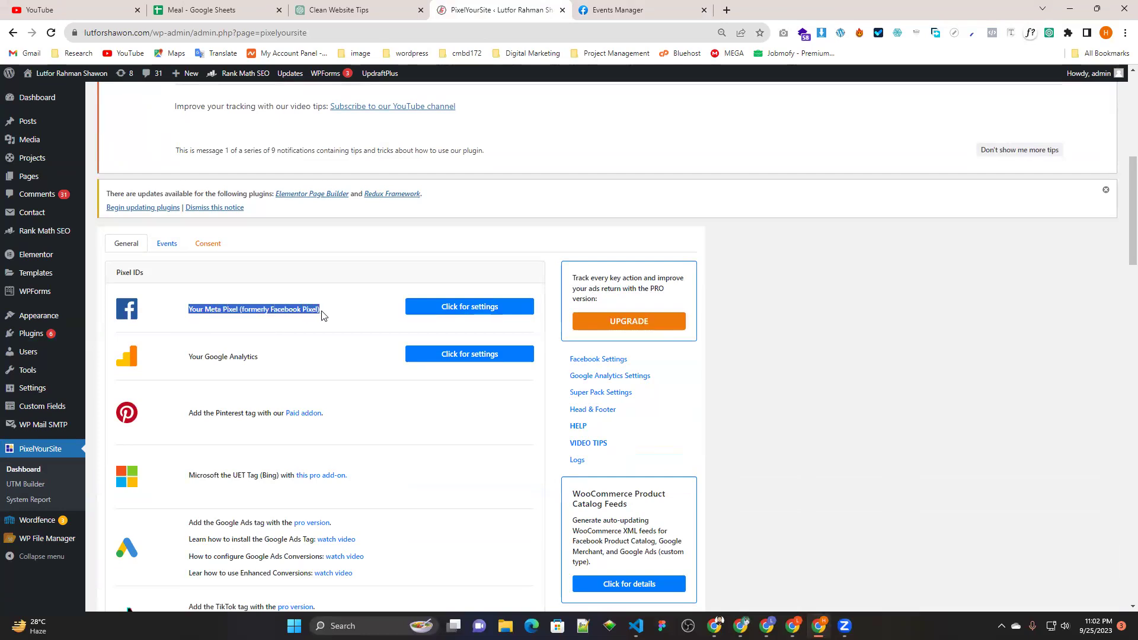
left_click(434, 304)
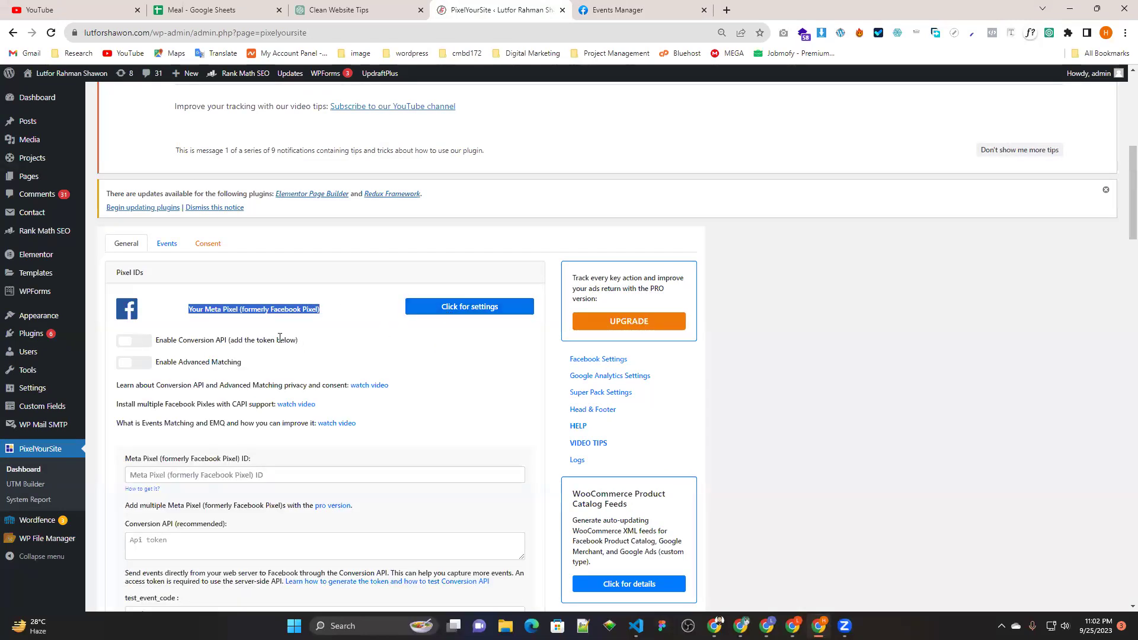
Paste the copied dataset ID as the Meta Pixel (formerly Facebook Pixel) ID and save the PixelYourSite settings.
scroll(291, 373, "down", 1)
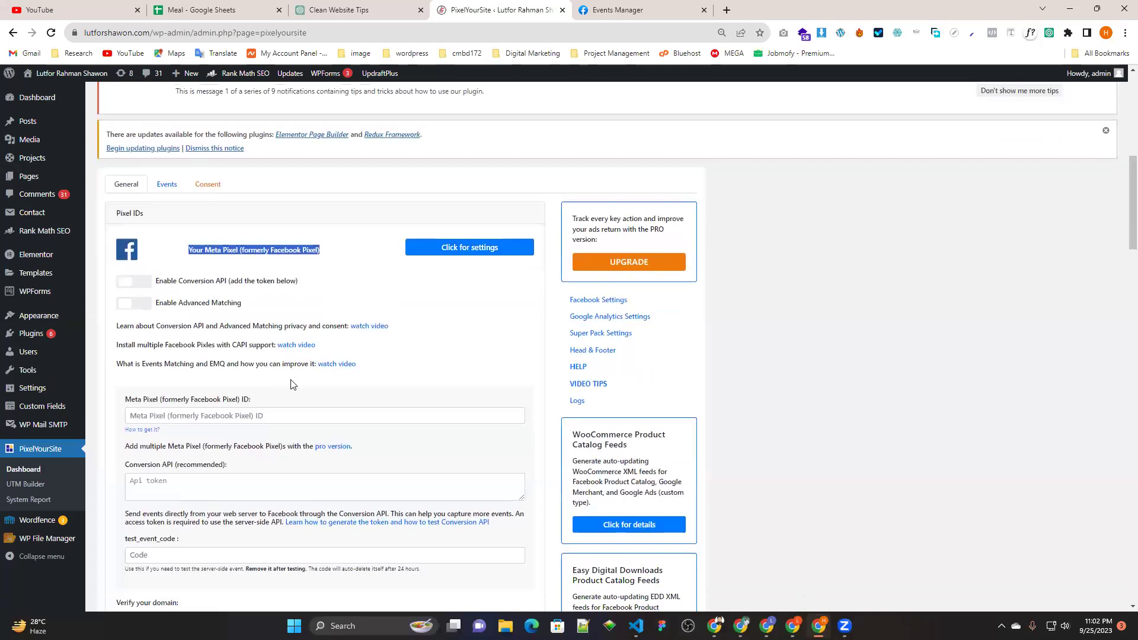
left_click(160, 416)
key("ctrl+v")
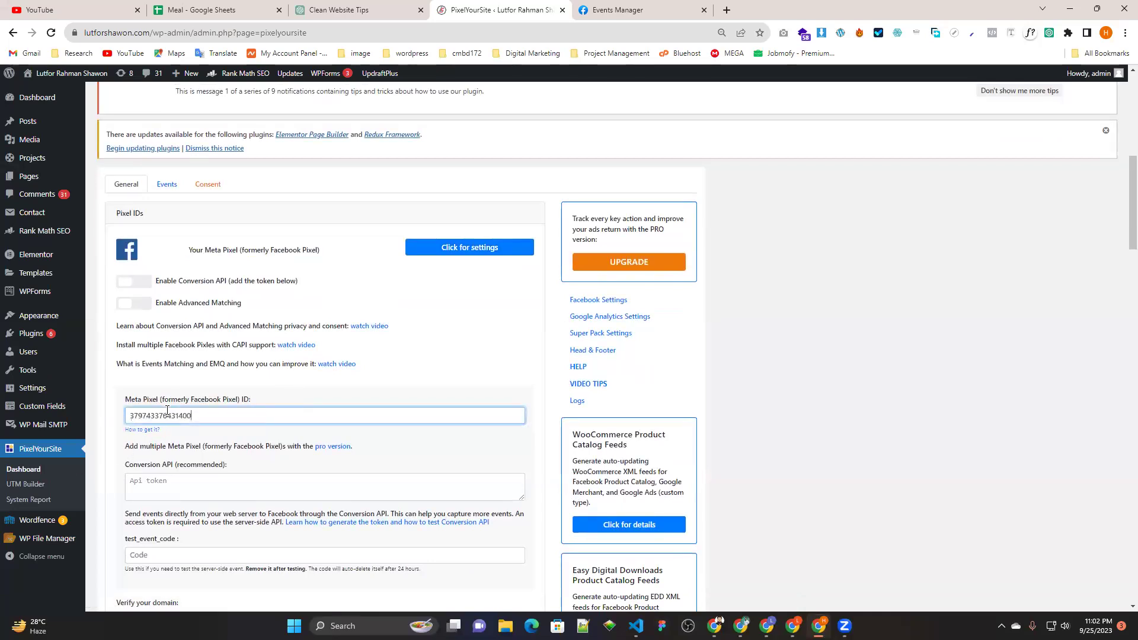
left_click(515, 381)
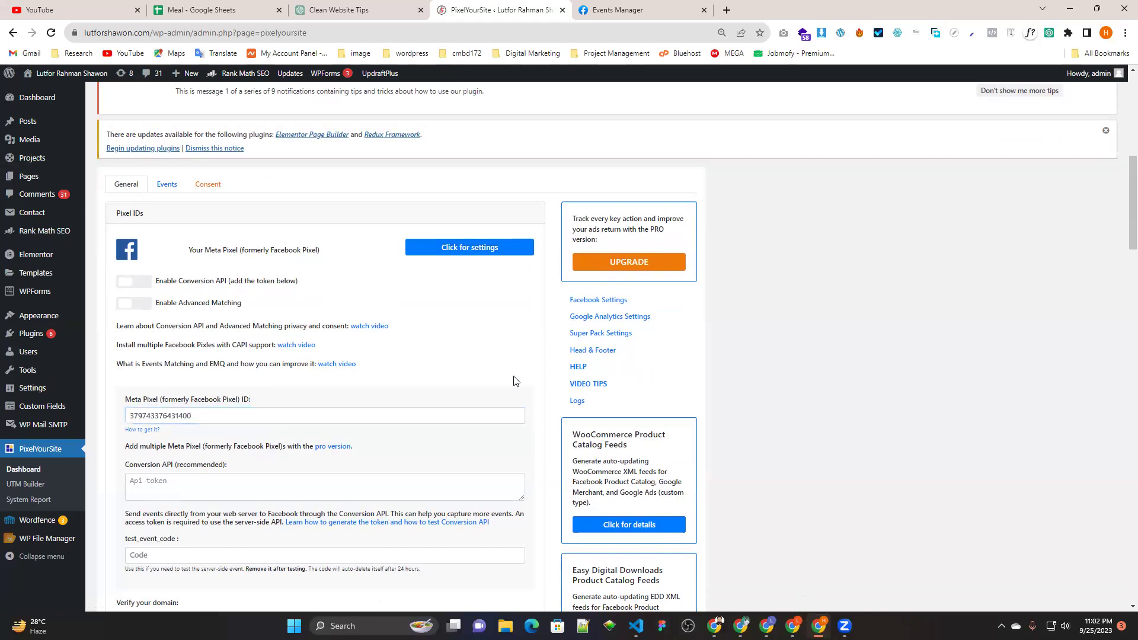
scroll(515, 381, "down", 4)
scroll(515, 381, "down", 7)
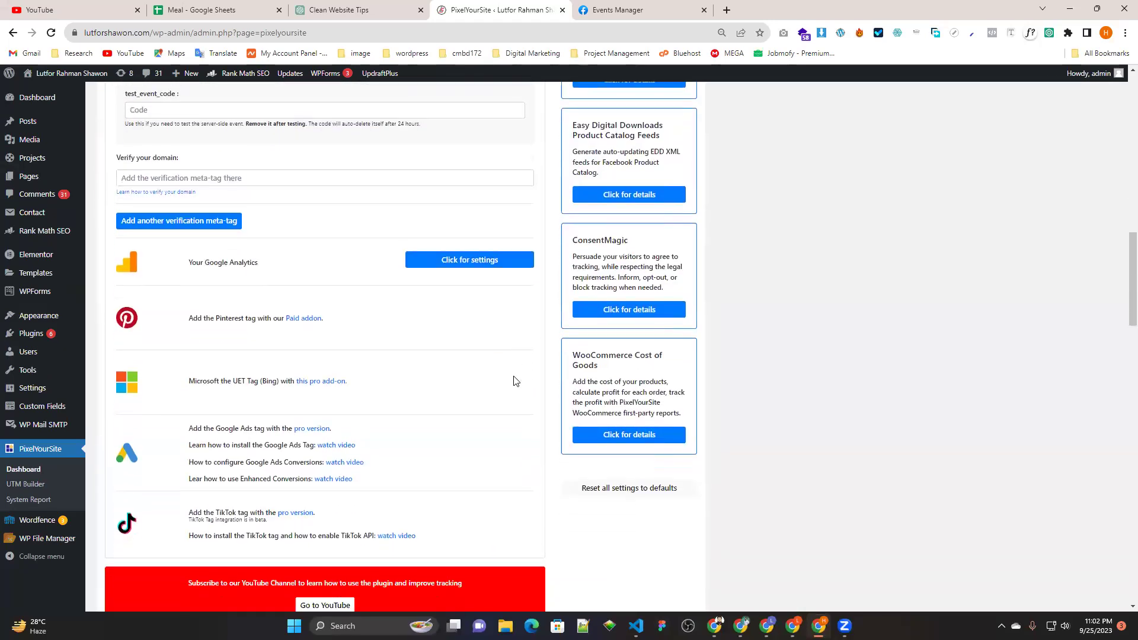
scroll(512, 378, "down", 14)
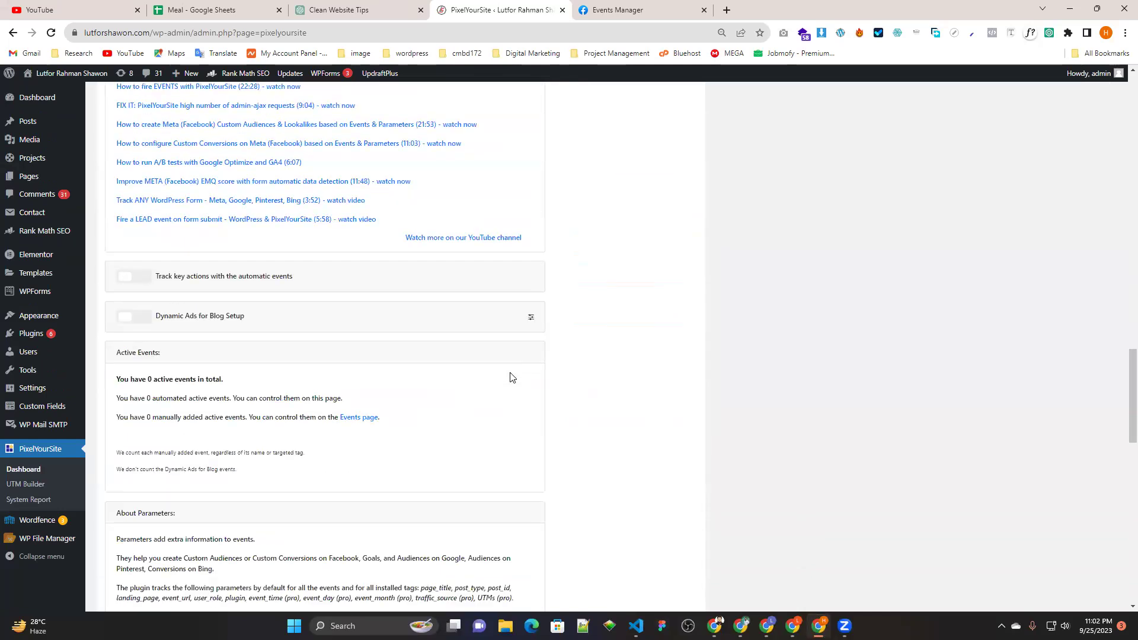
scroll(507, 376, "down", 9)
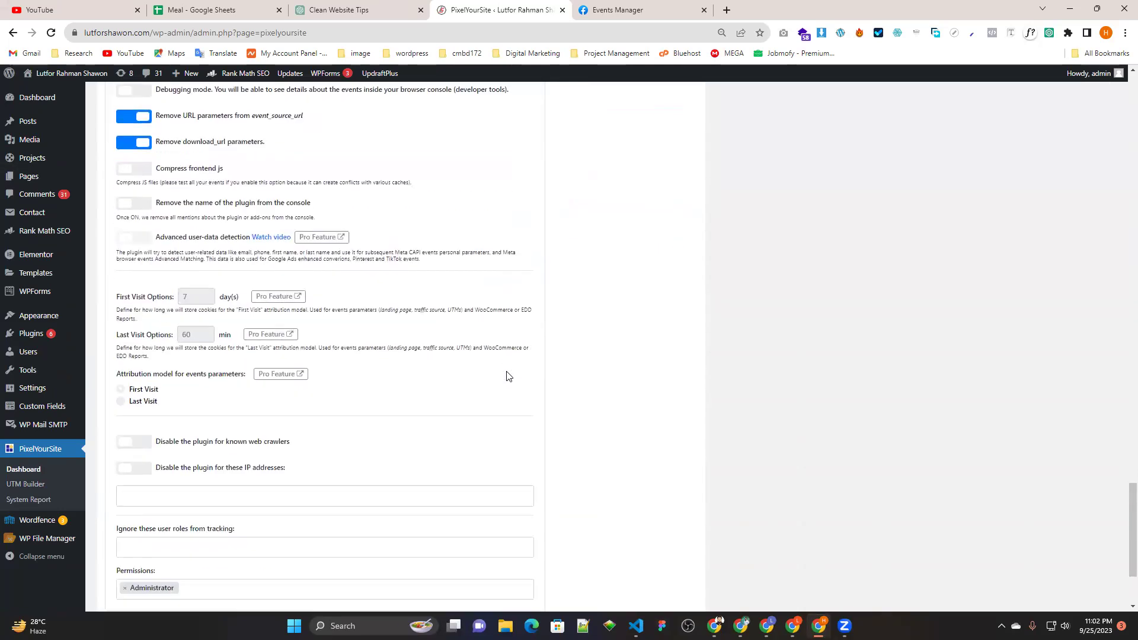
left_click(338, 542)
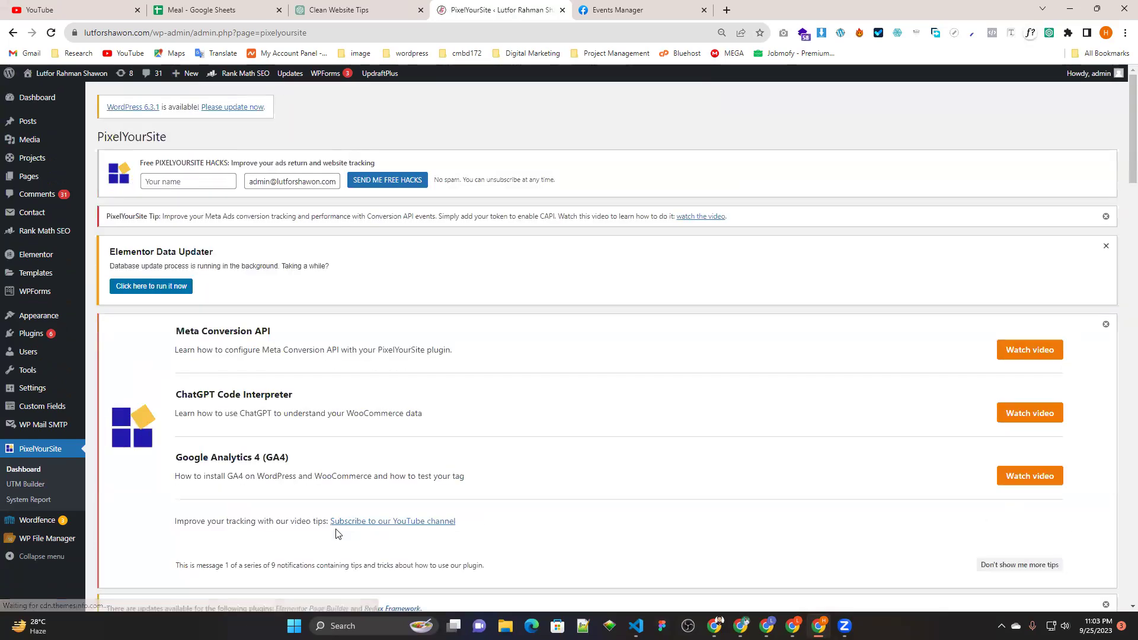
Search the web for "pixel helper" in a new tab, open the Meta Pixel Helper store page, and check that page with the extension.
mouse_move(57, 76)
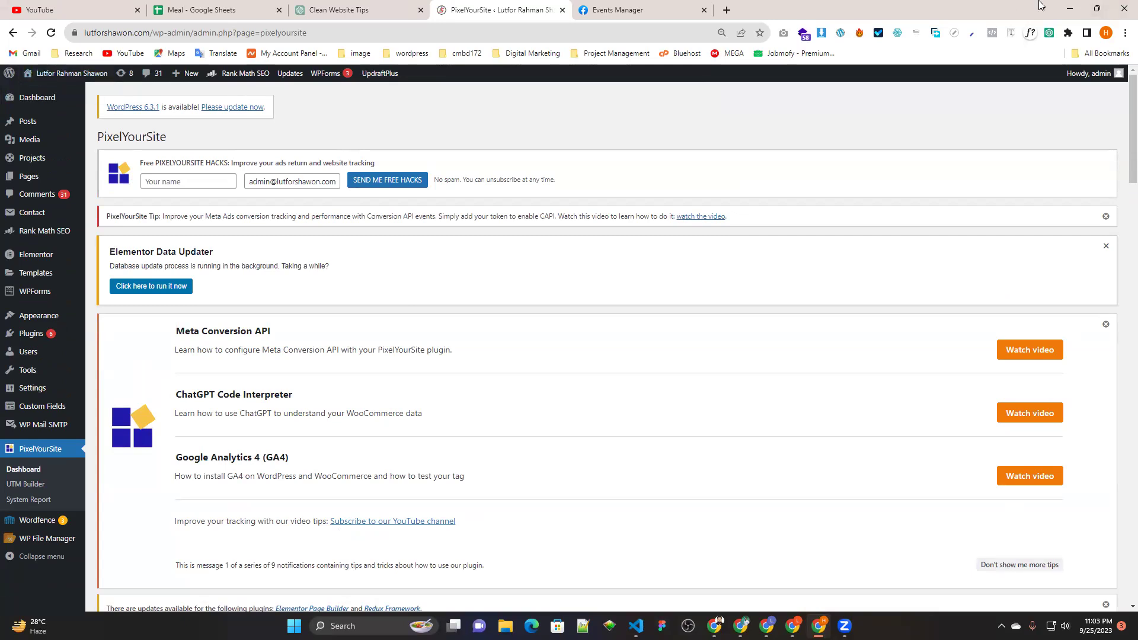
left_click(728, 11)
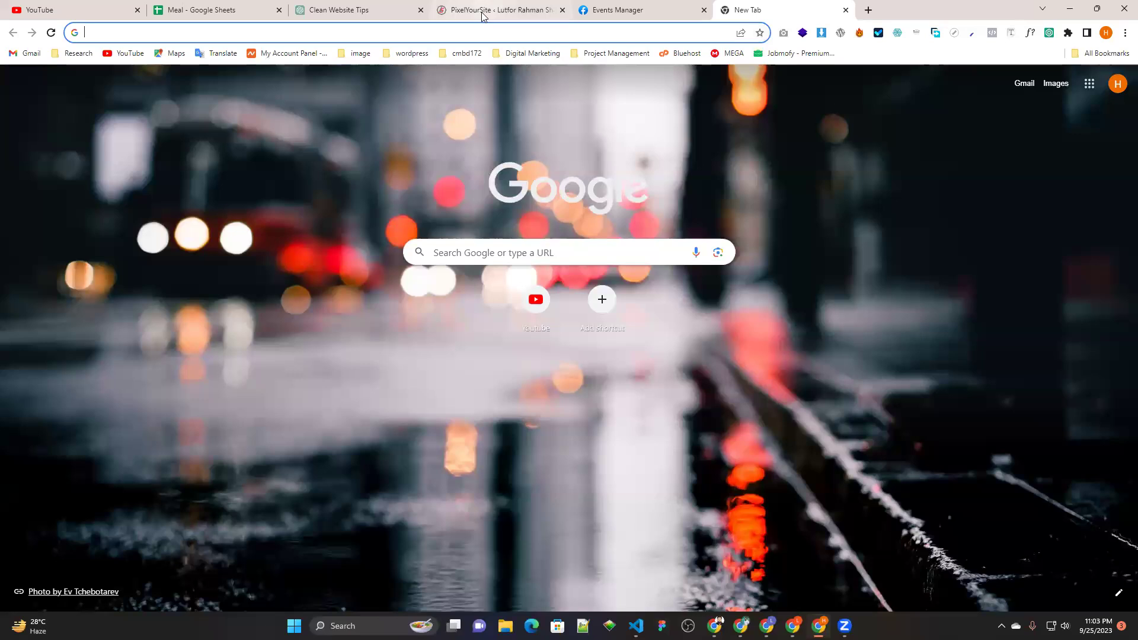
type("pixe")
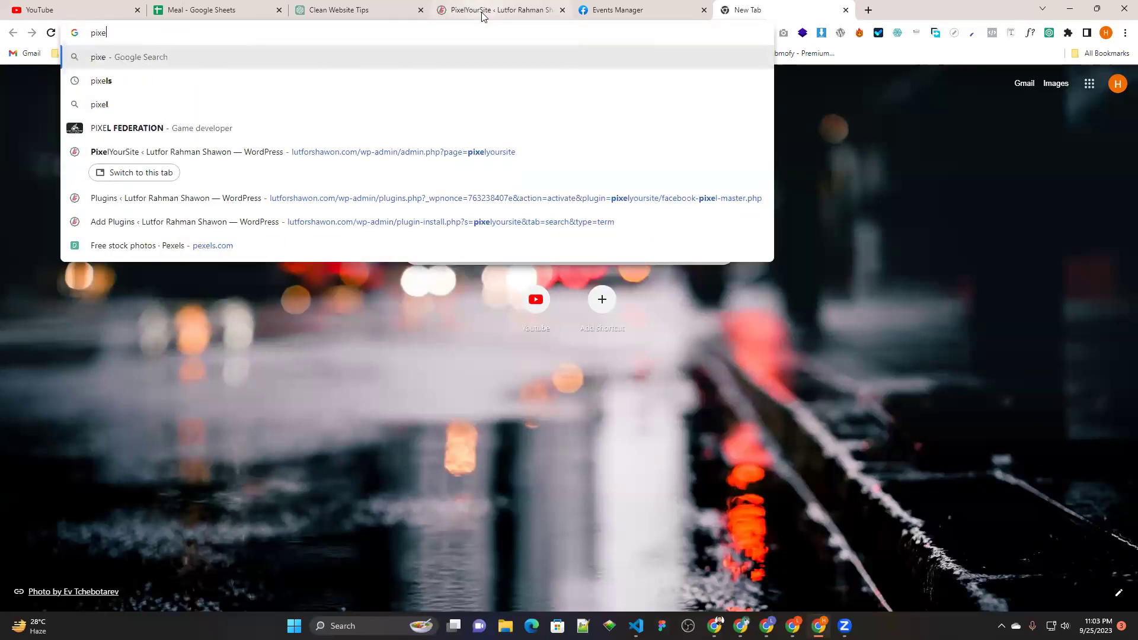
type("l helper")
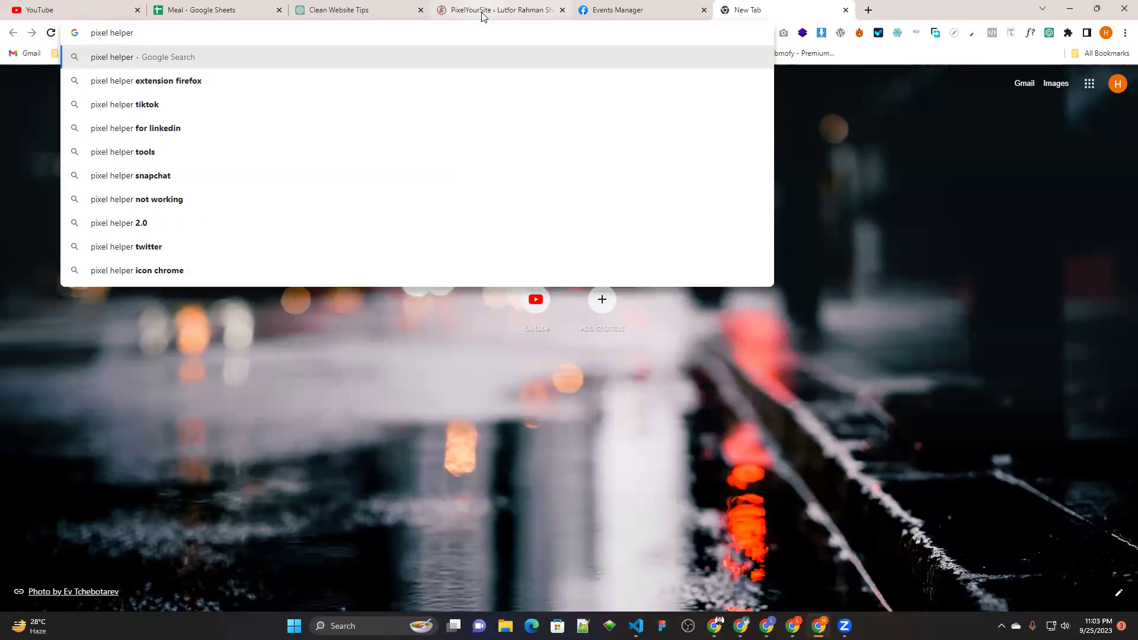
key("Return")
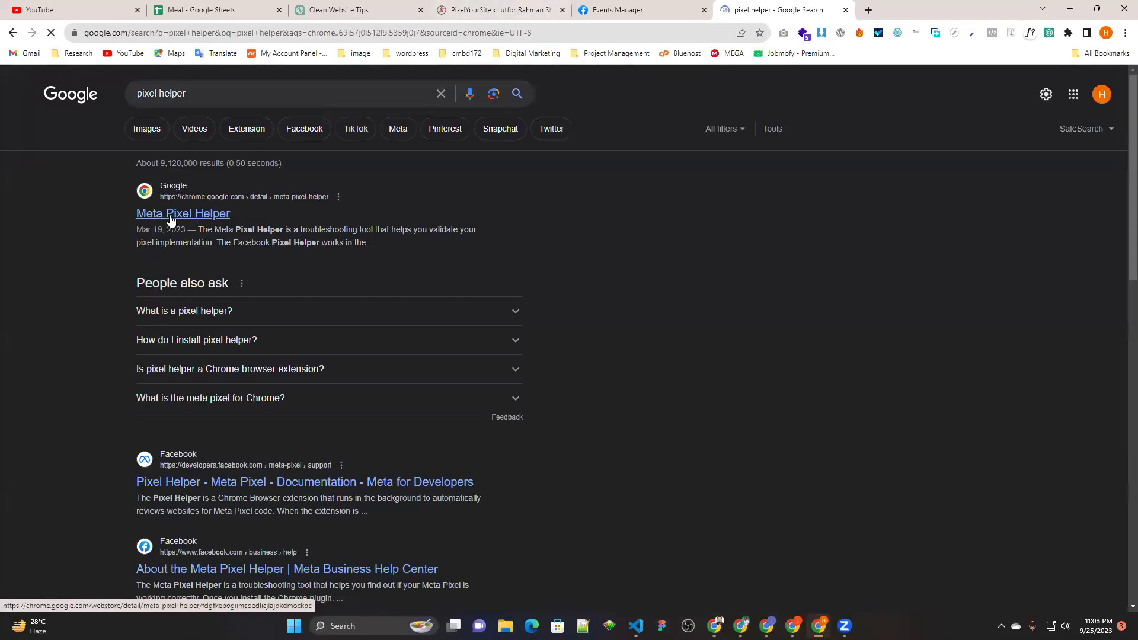
left_click(174, 218)
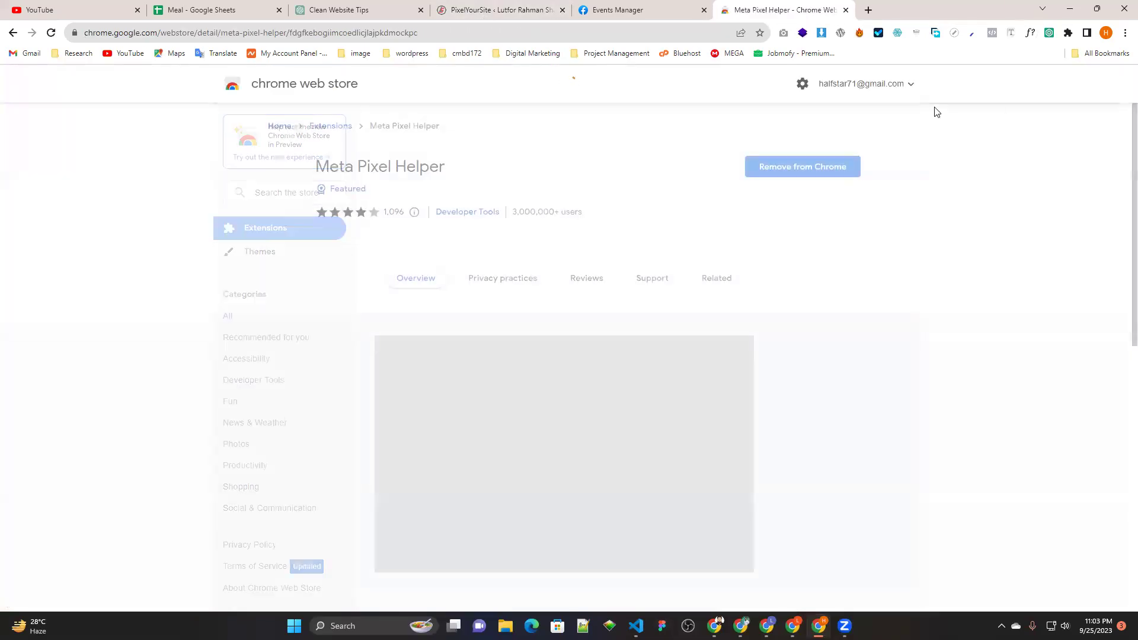
left_click(992, 34)
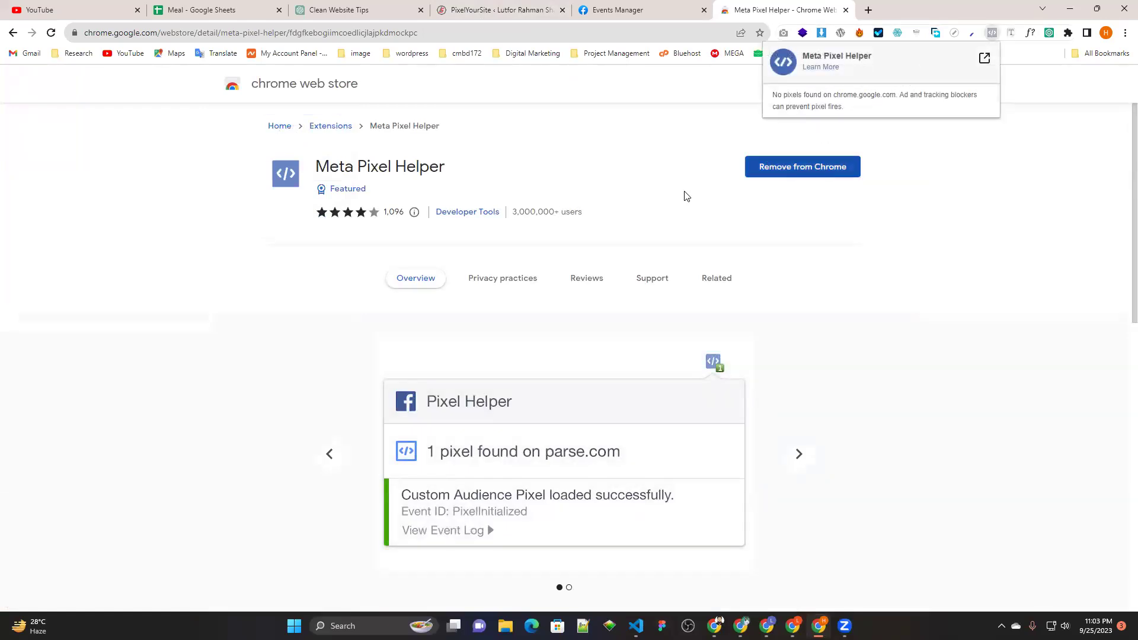
left_click(609, 158)
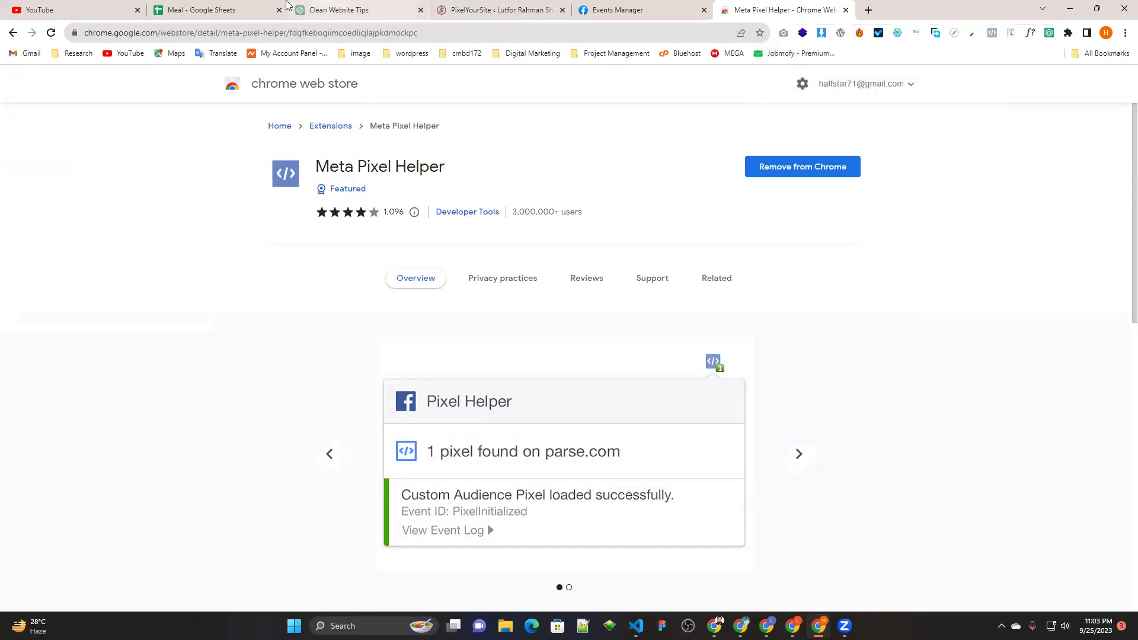
Return to the PixelYourSite page, open the live website in a new tab, and switch to it.
left_click(491, 9)
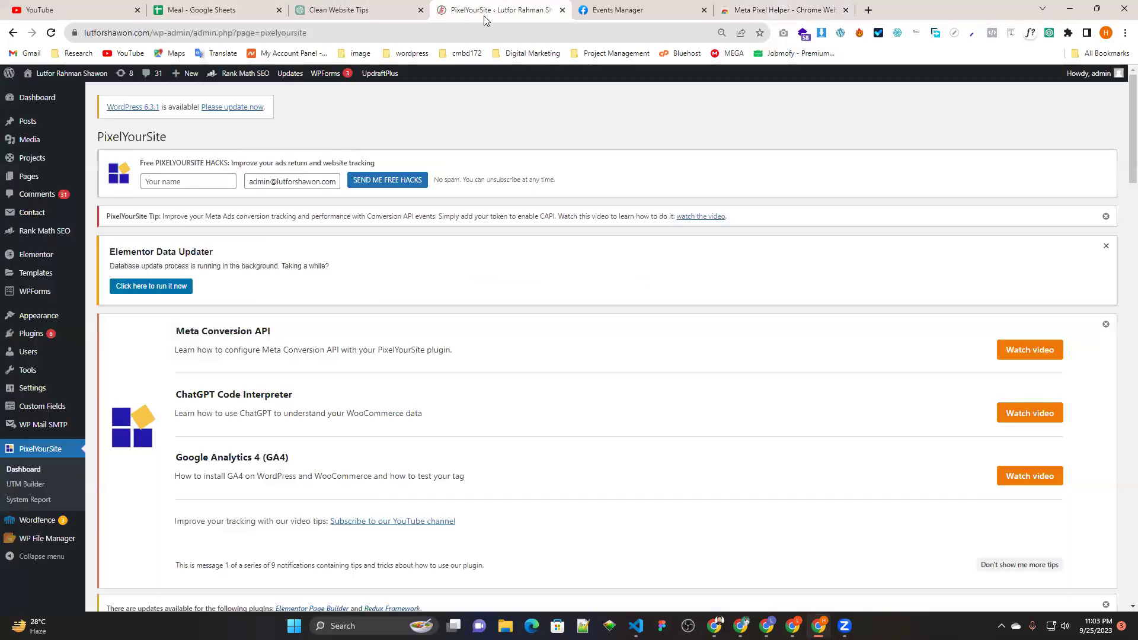
scroll(472, 284, "down", 15)
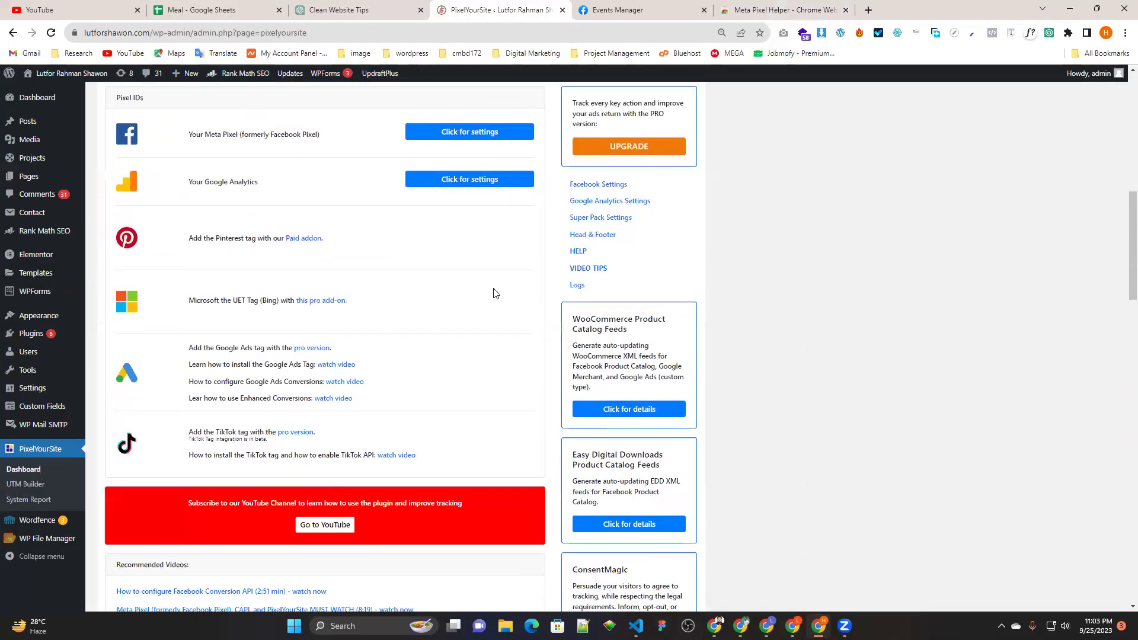
scroll(486, 287, "down", 10)
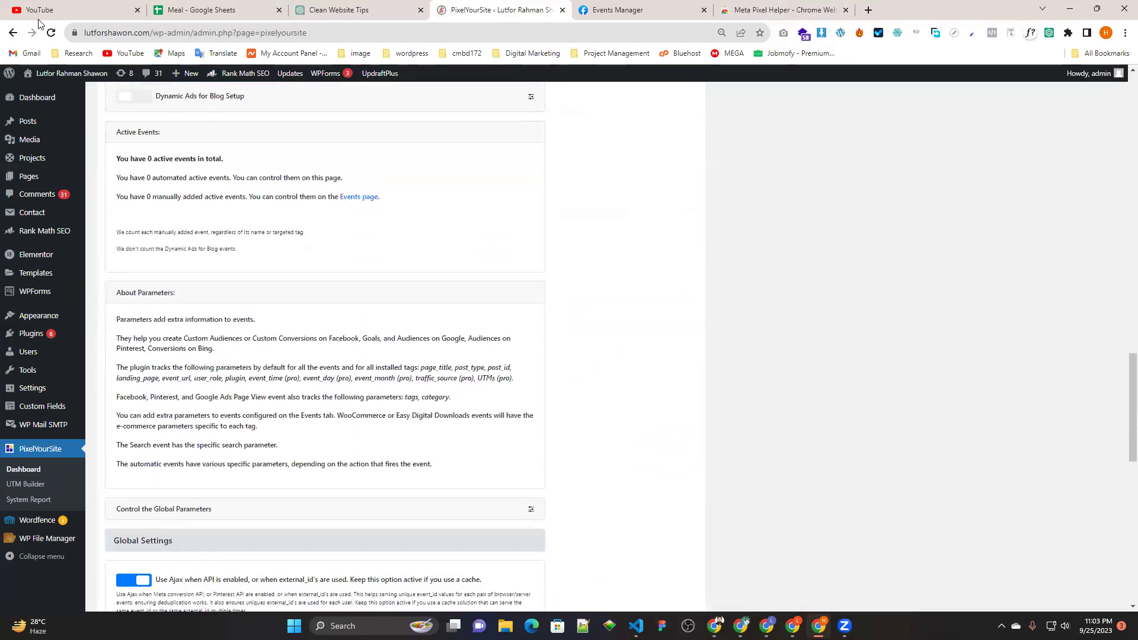
mouse_move(72, 76)
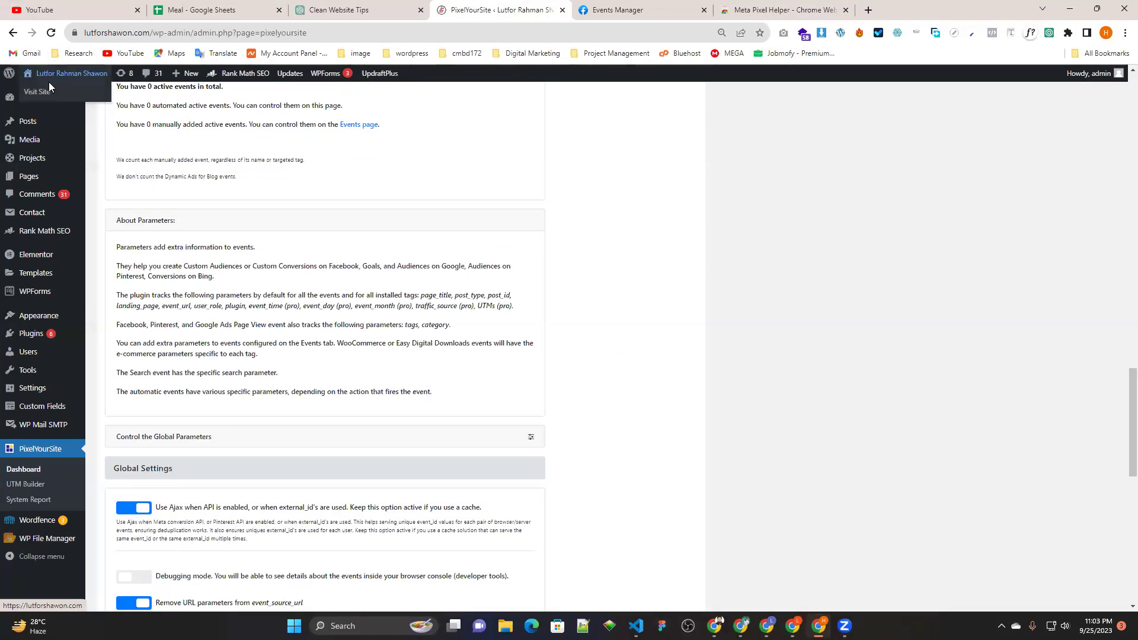
right_click(43, 91)
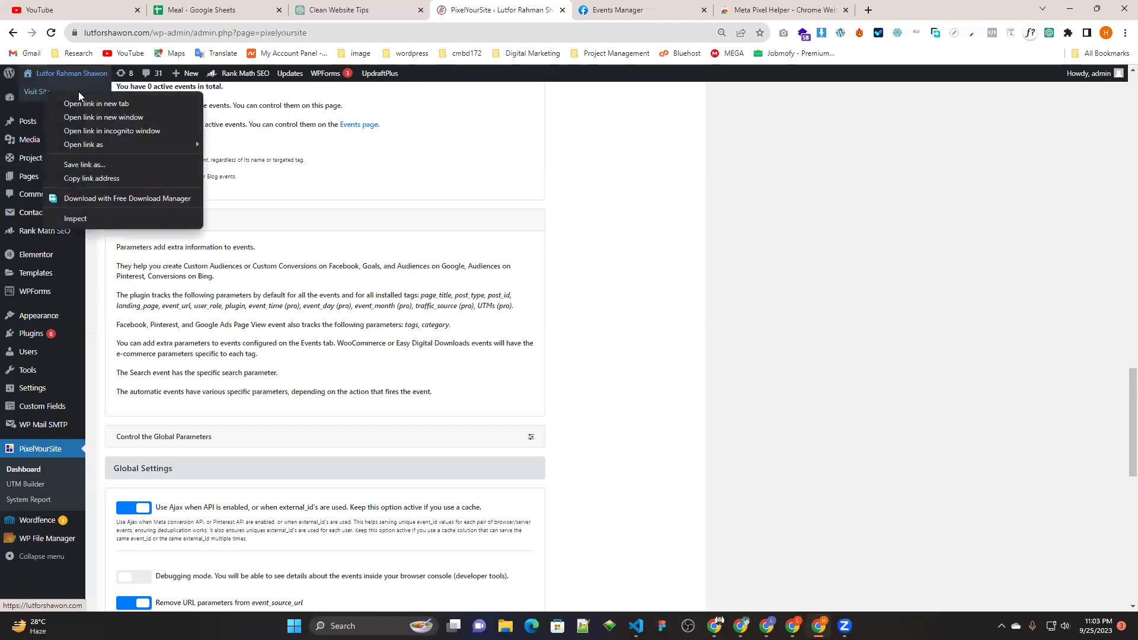
left_click(121, 107)
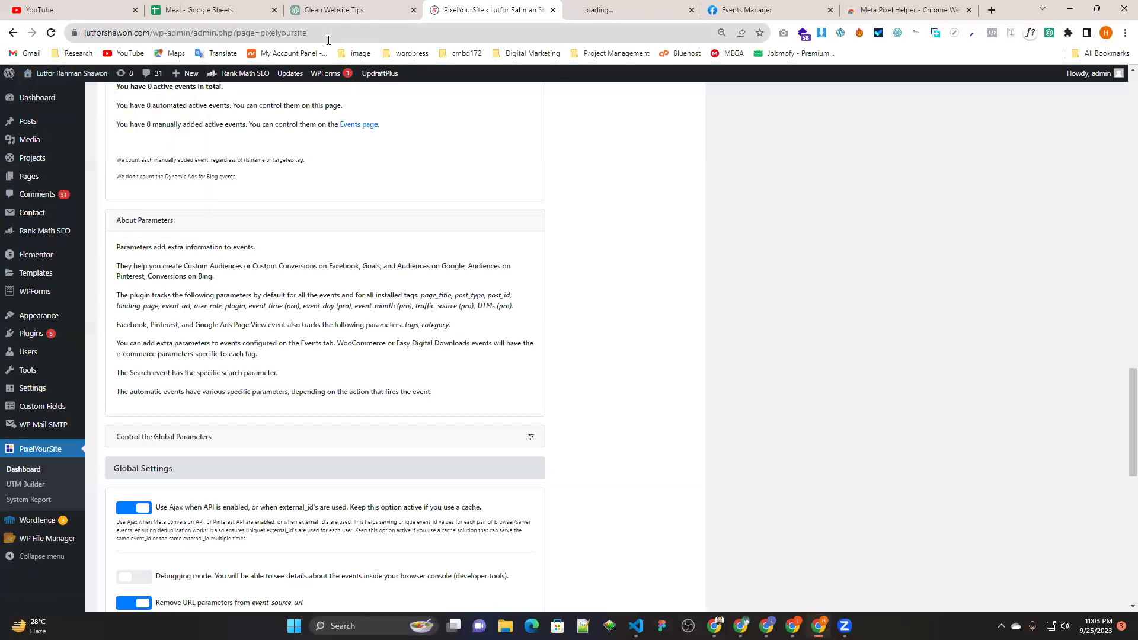
key("ctrl+Tab")
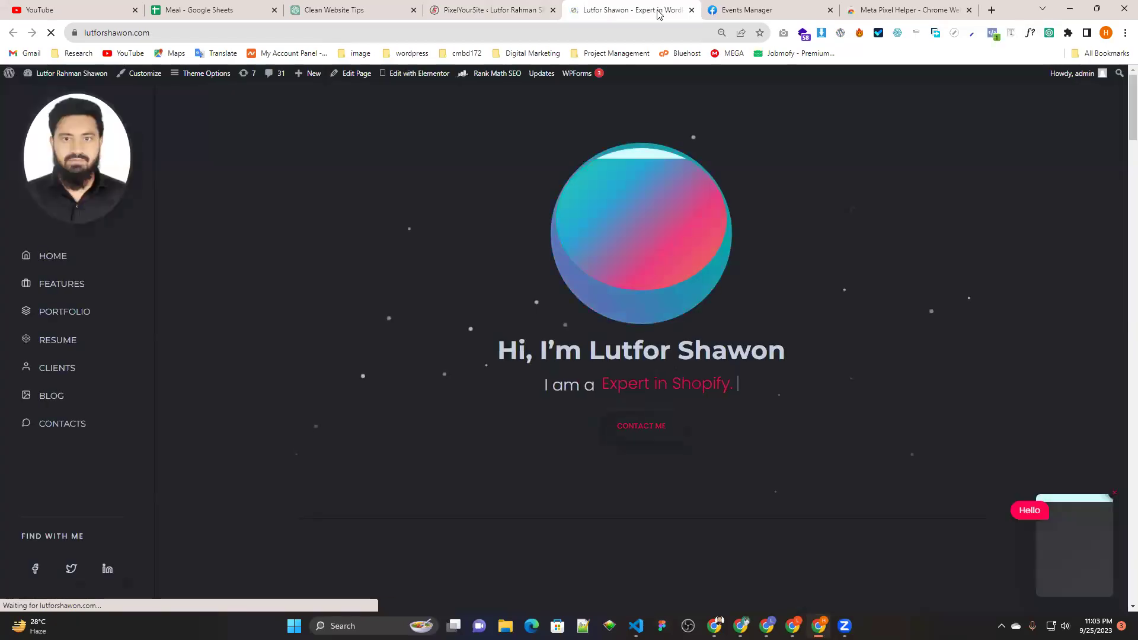
Check the website's PageView event with Meta Pixel Helper and compare its pixel ID with the dataset ID in Events Manager.
left_click(996, 38)
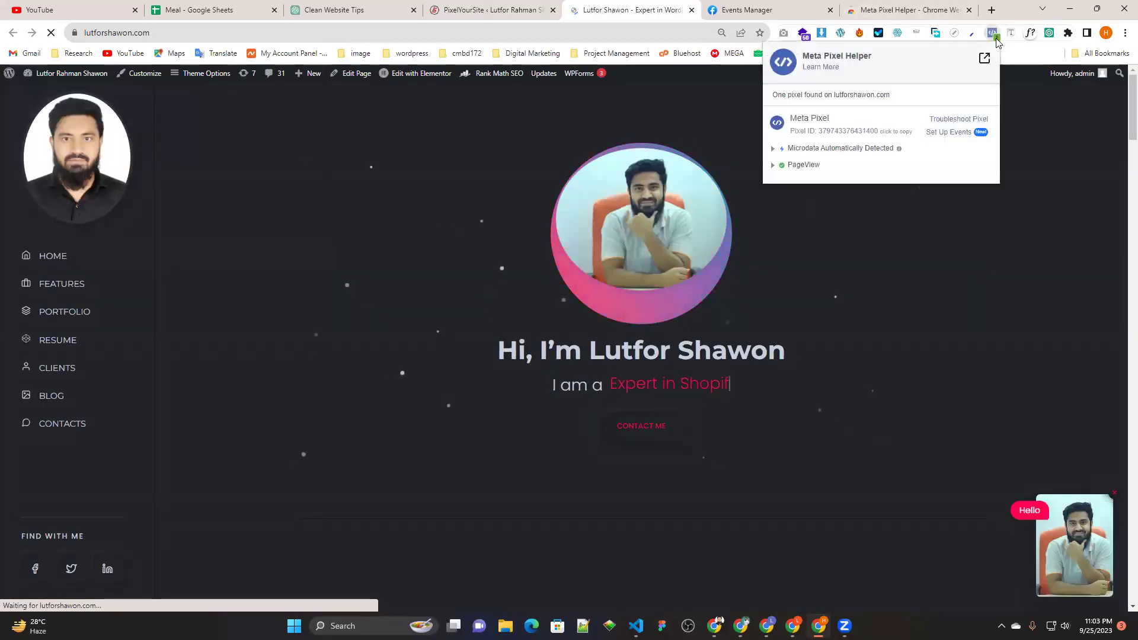
left_click(803, 167)
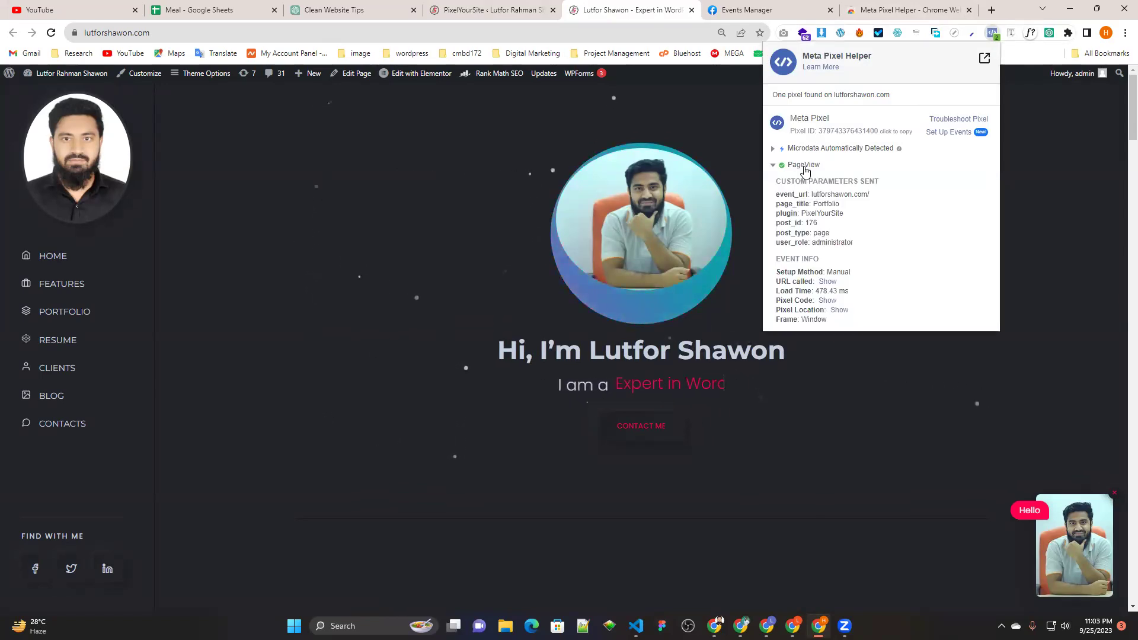
left_click(867, 132)
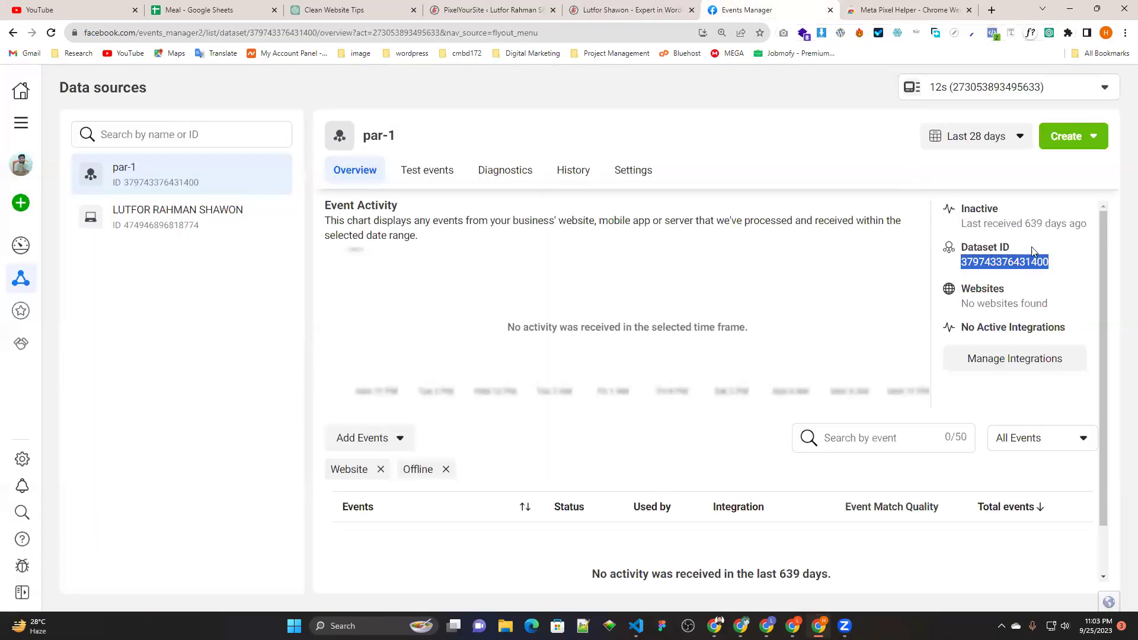
left_click(1036, 277)
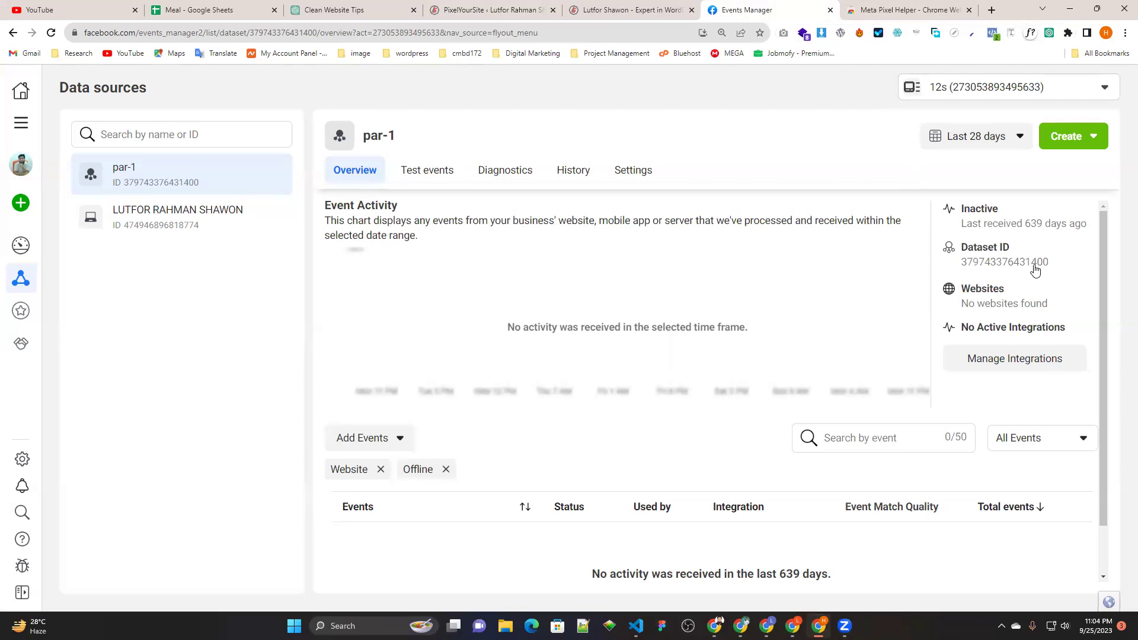
Return to the live website and examine the PageView event's pixel code and pixel location in Meta Pixel Helper.
left_click(626, 13)
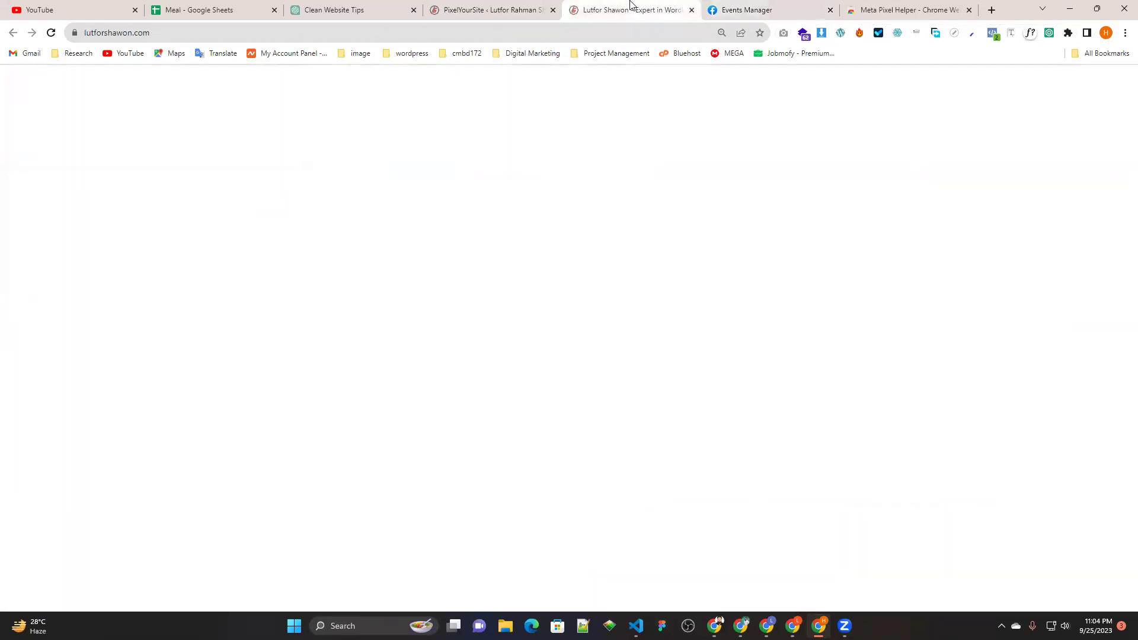
left_click(995, 34)
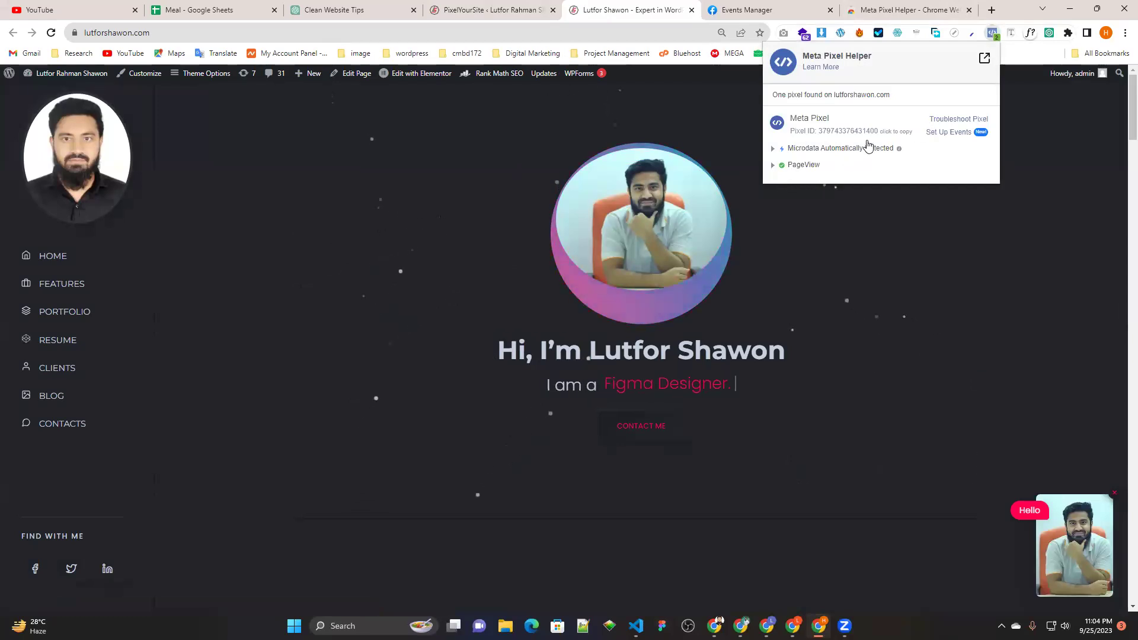
left_click(788, 165)
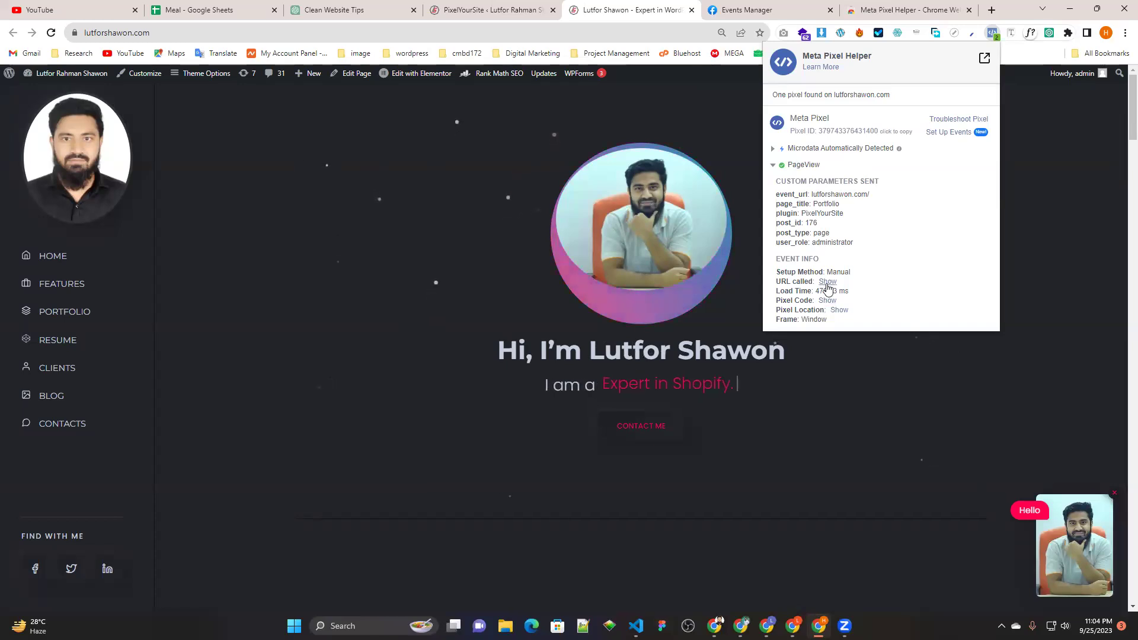
left_click(830, 302)
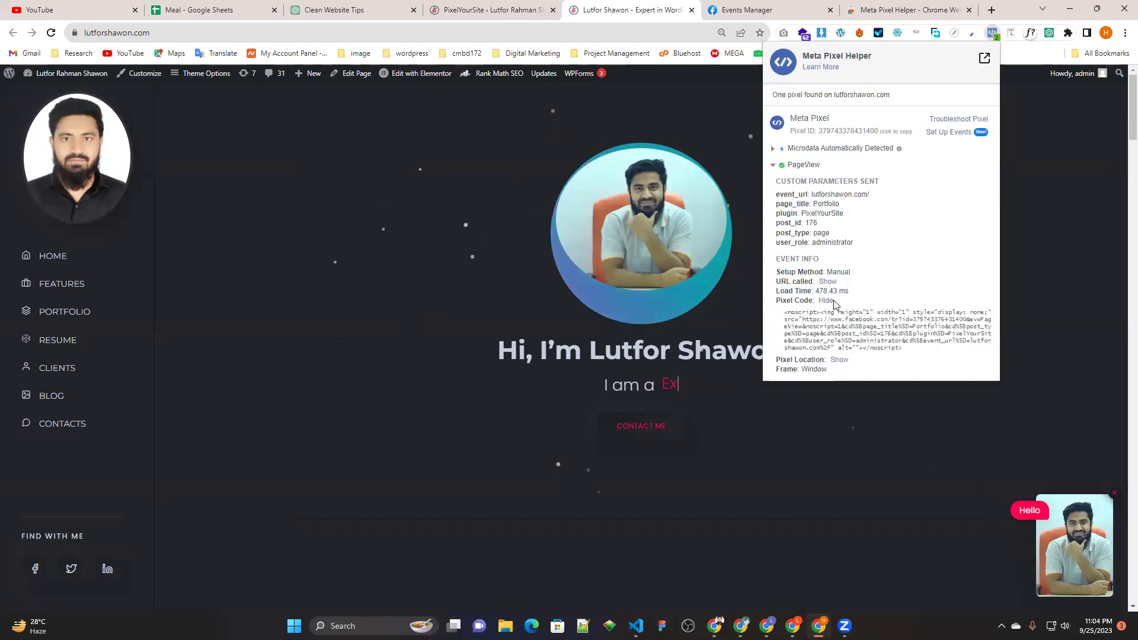
left_click(828, 301)
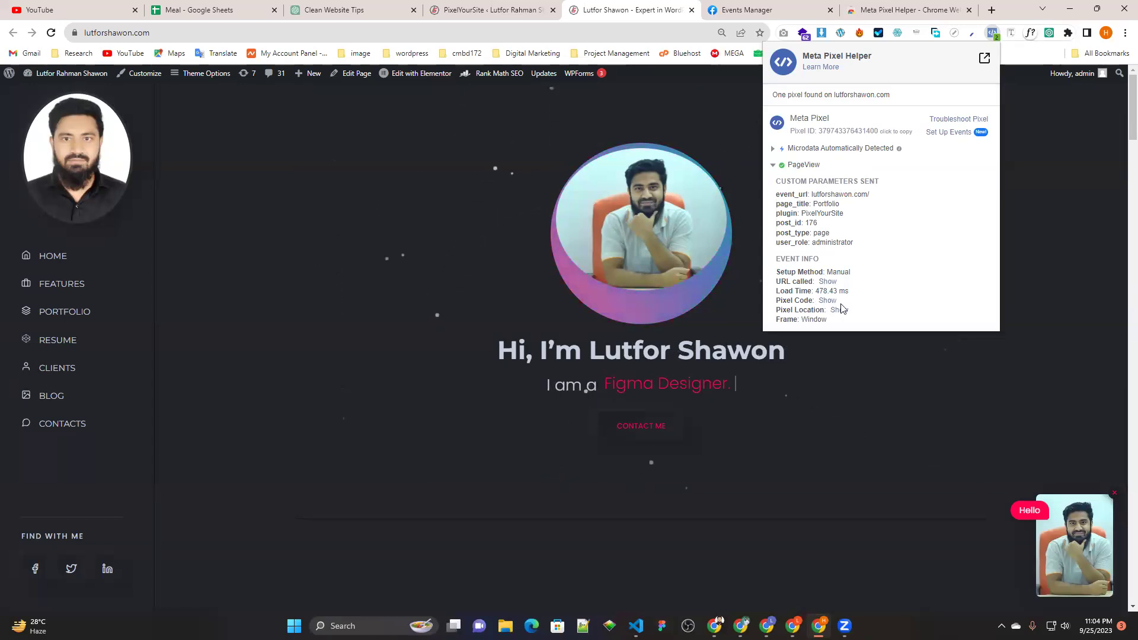
left_click(839, 310)
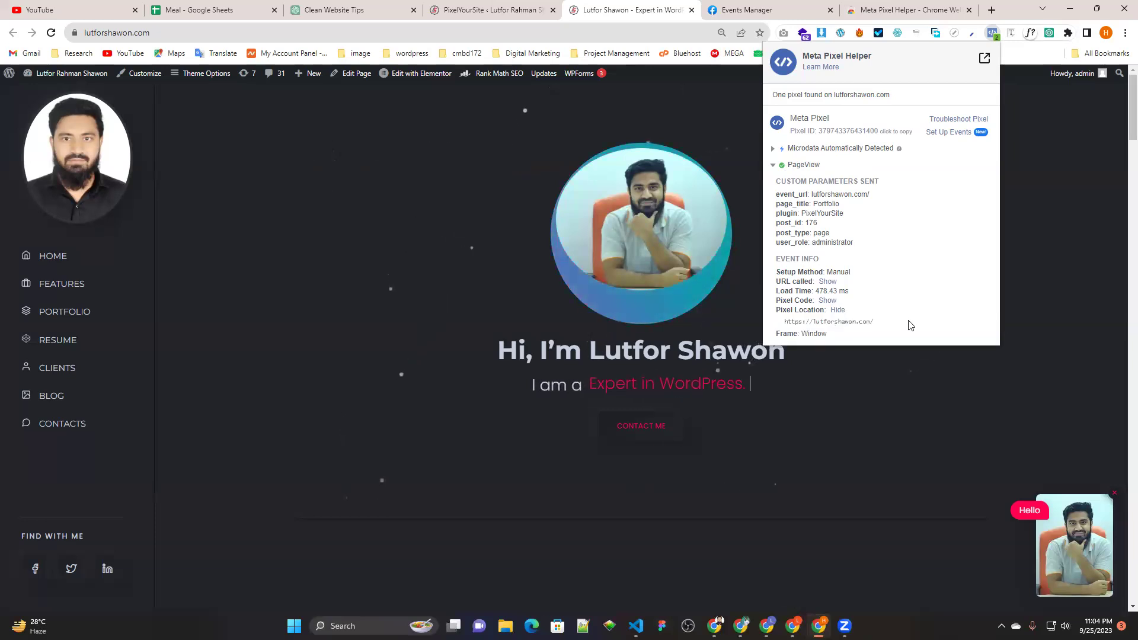
left_click(282, 158)
scroll(520, 348, "down", 10)
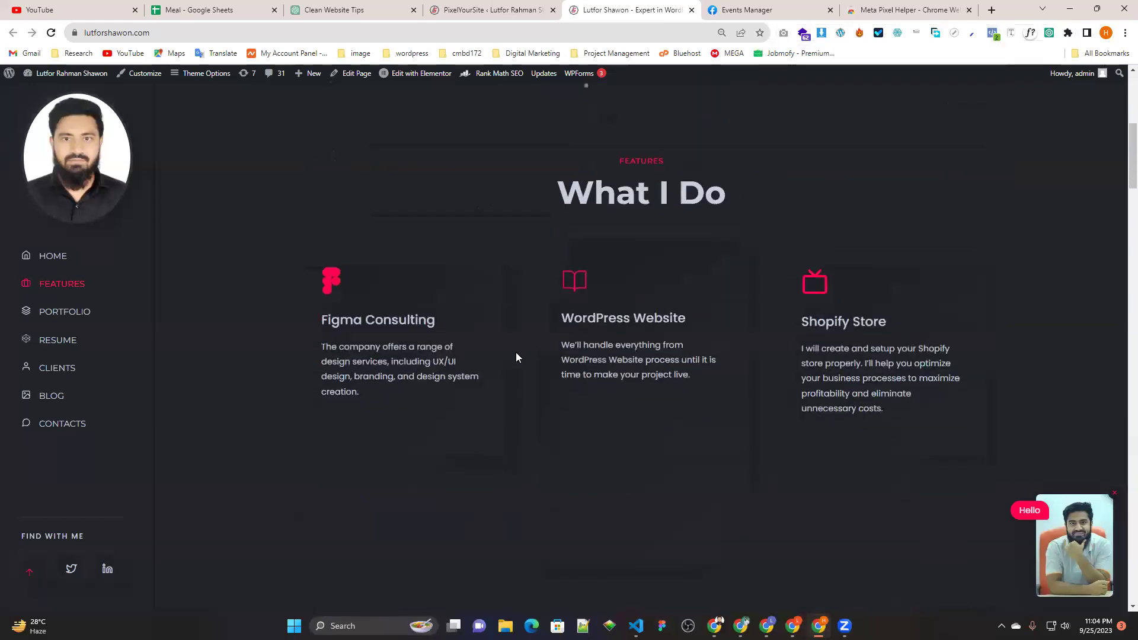
scroll(515, 342, "down", 8)
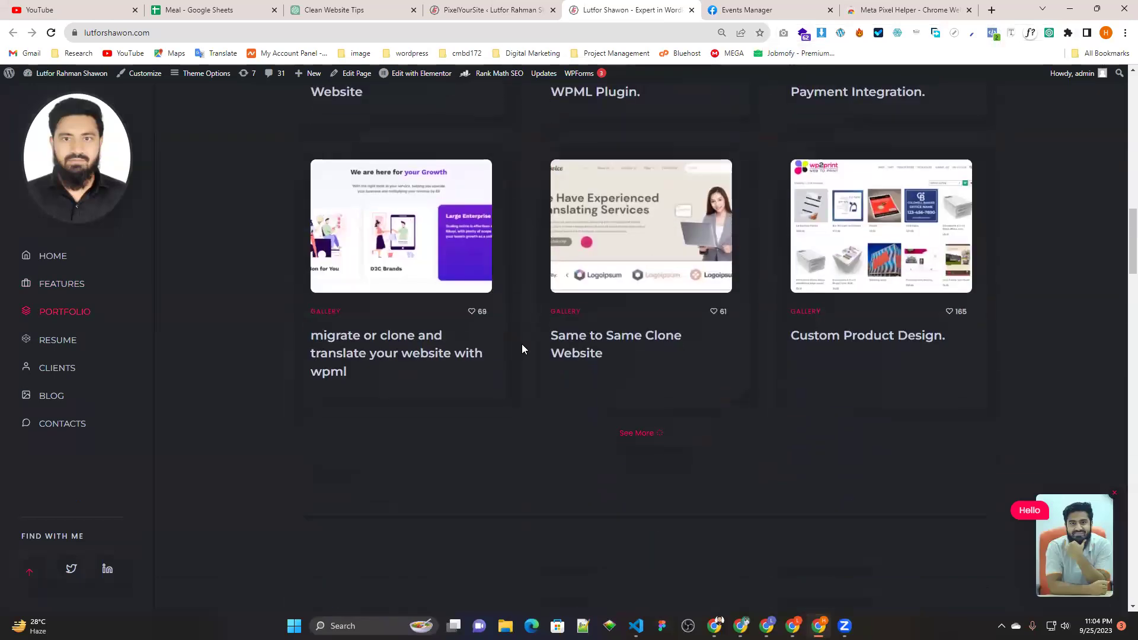
scroll(651, 315, "down", 6)
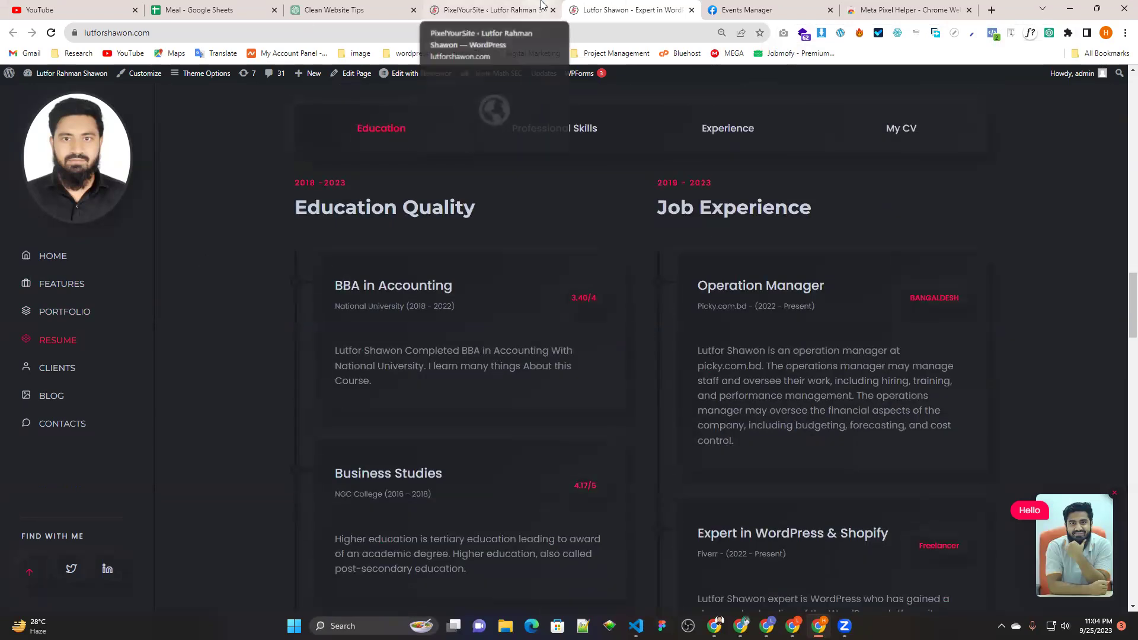
Return to the PixelYourSite page in the WordPress admin and open the page for adding new plugins.
left_click(491, 6)
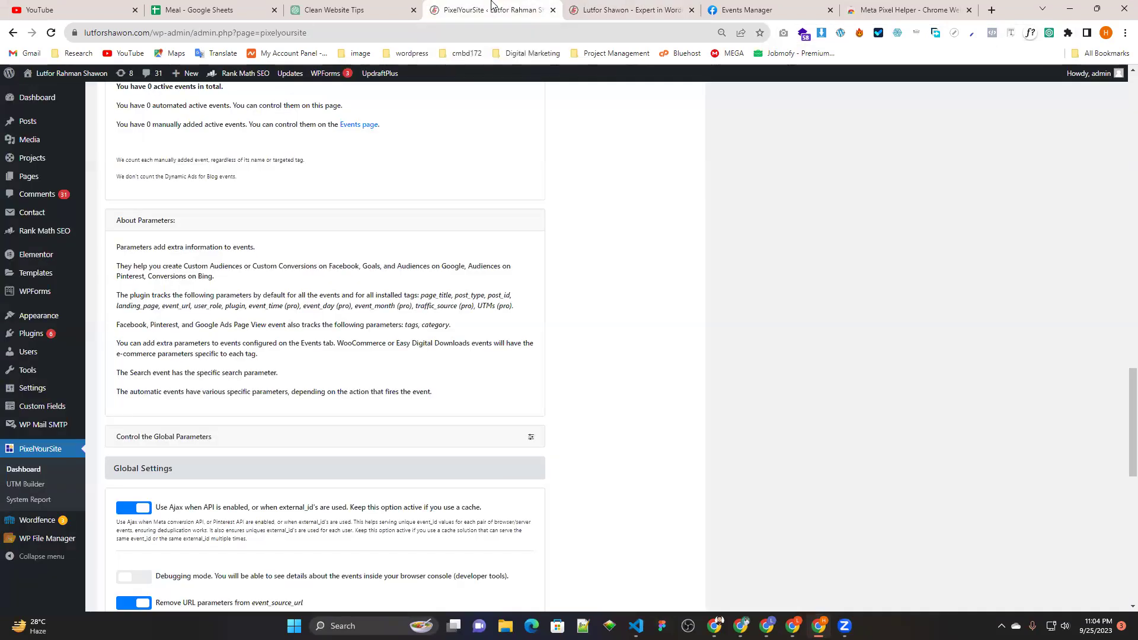
scroll(48, 272, "up", 3)
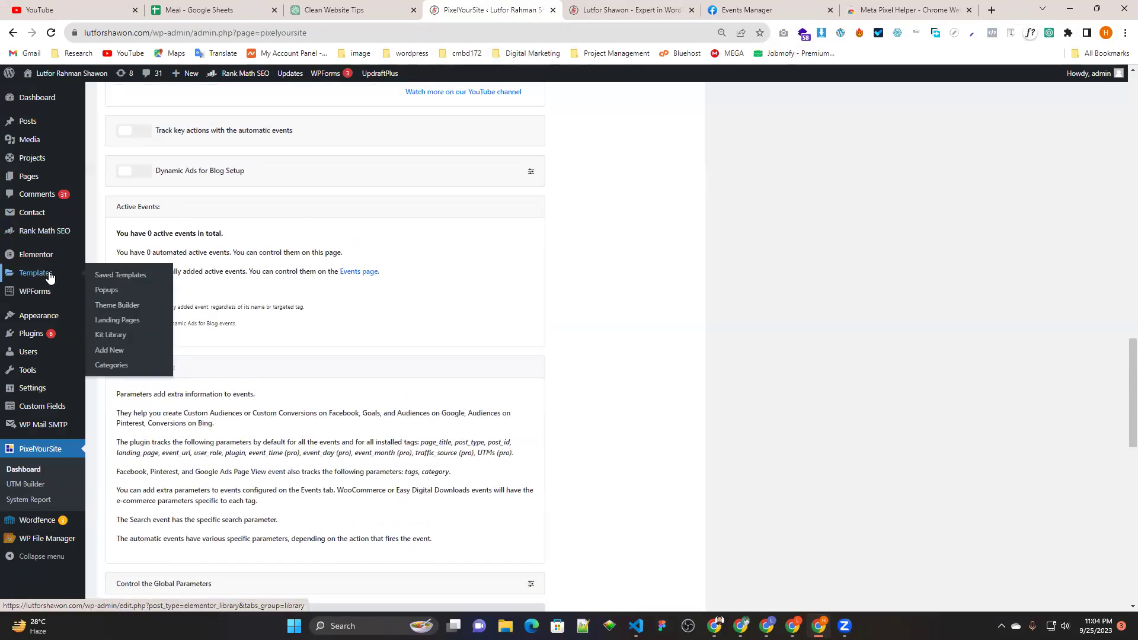
mouse_move(32, 328)
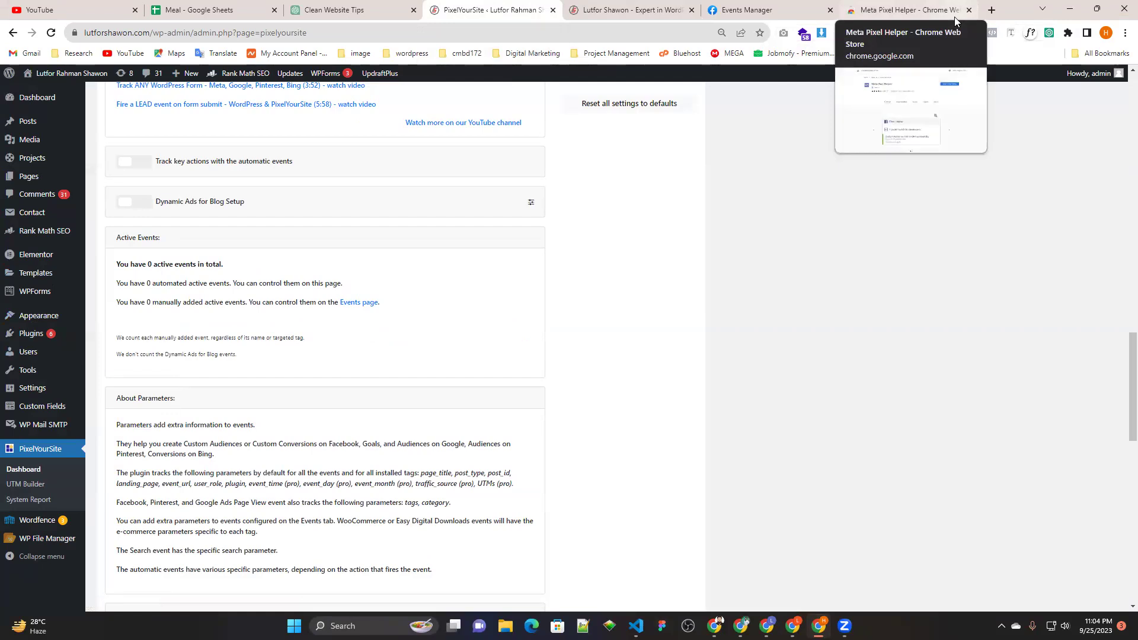
mouse_move(48, 345)
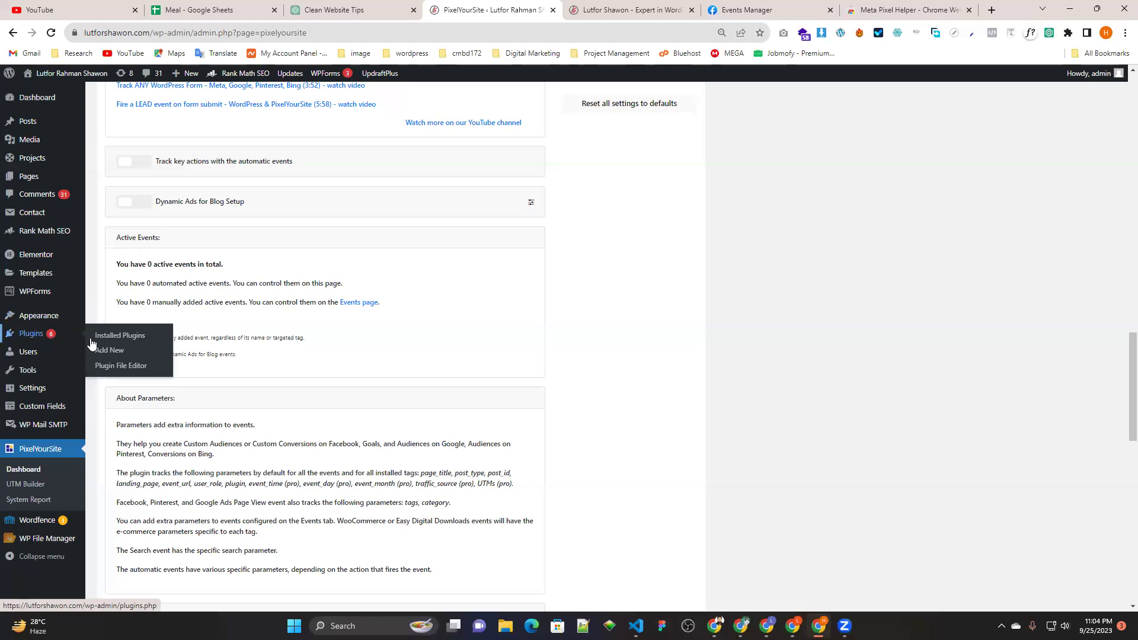
left_click(110, 352)
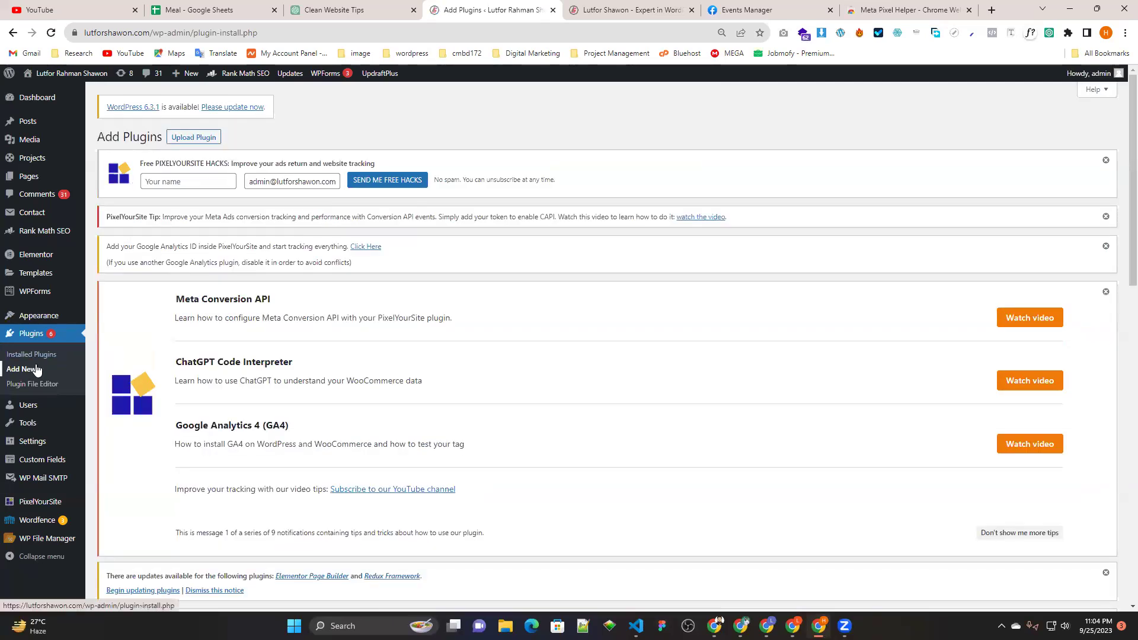
Search the plugin directory for "meta for wordpress", and shorten the search to "meta".
scroll(312, 234, "down", 3)
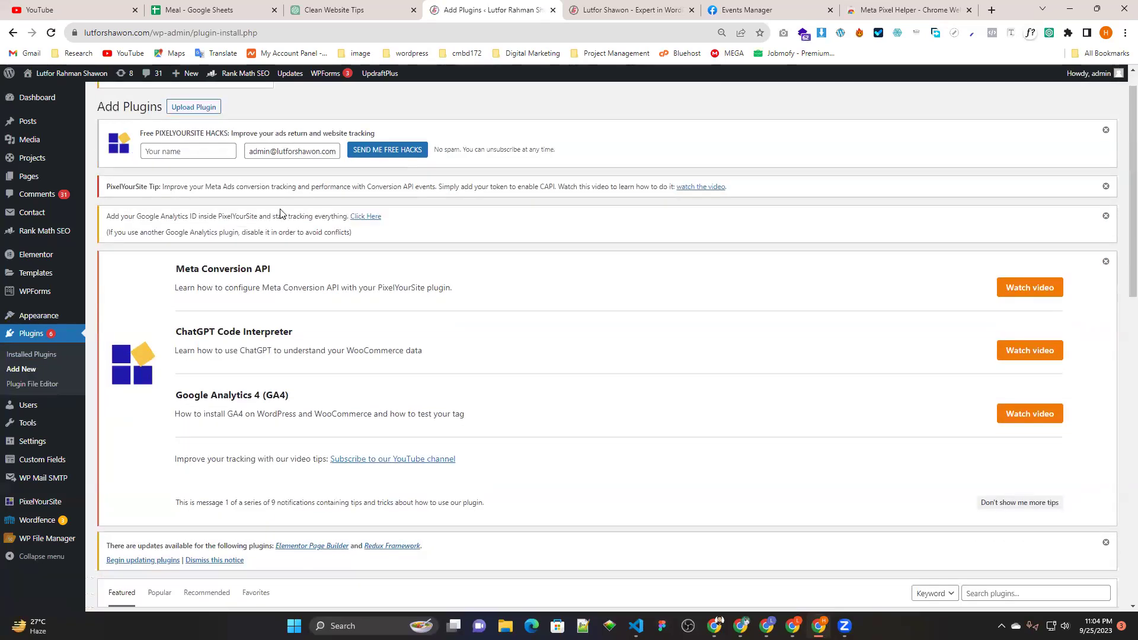
scroll(312, 234, "down", 2)
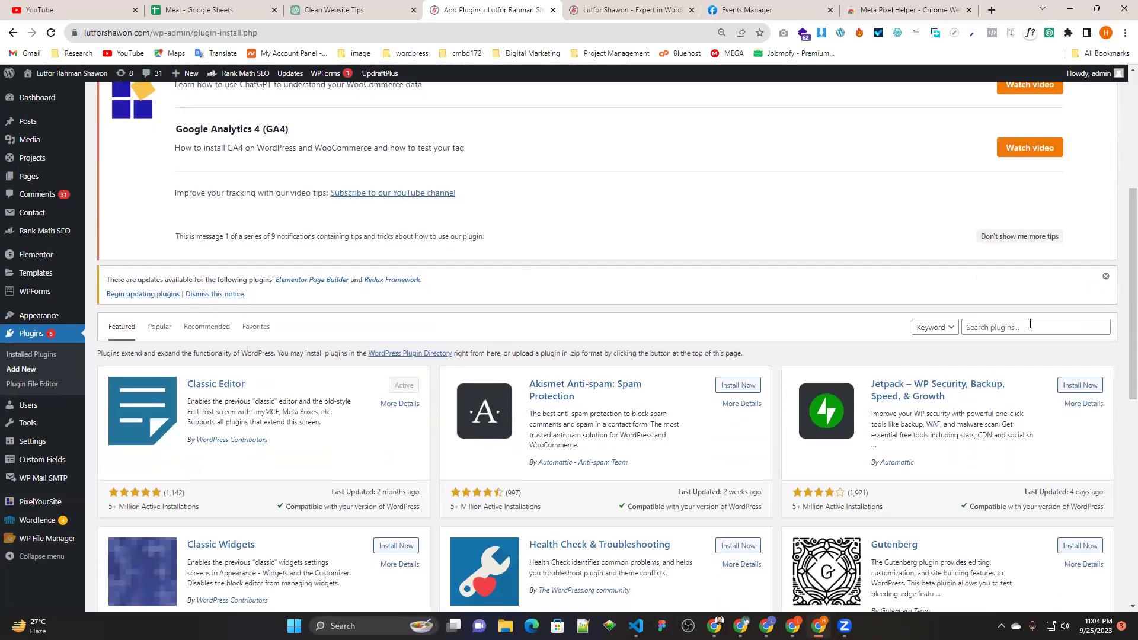
left_click(1030, 324)
type("meta for wordpress")
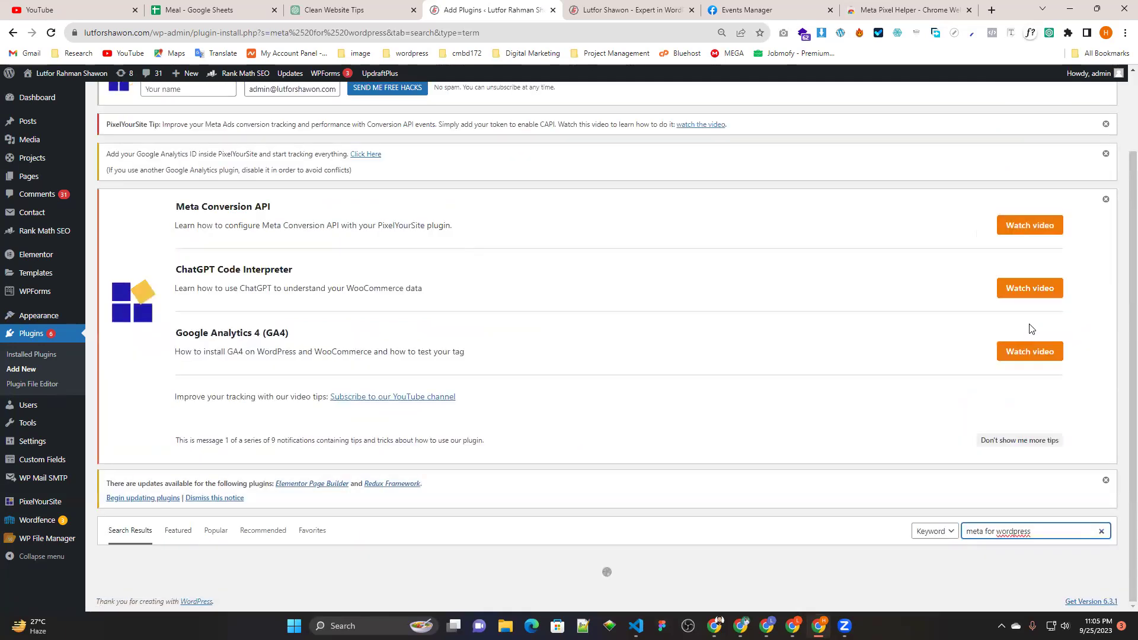
scroll(717, 372, "down", 3)
scroll(717, 372, "down", 1)
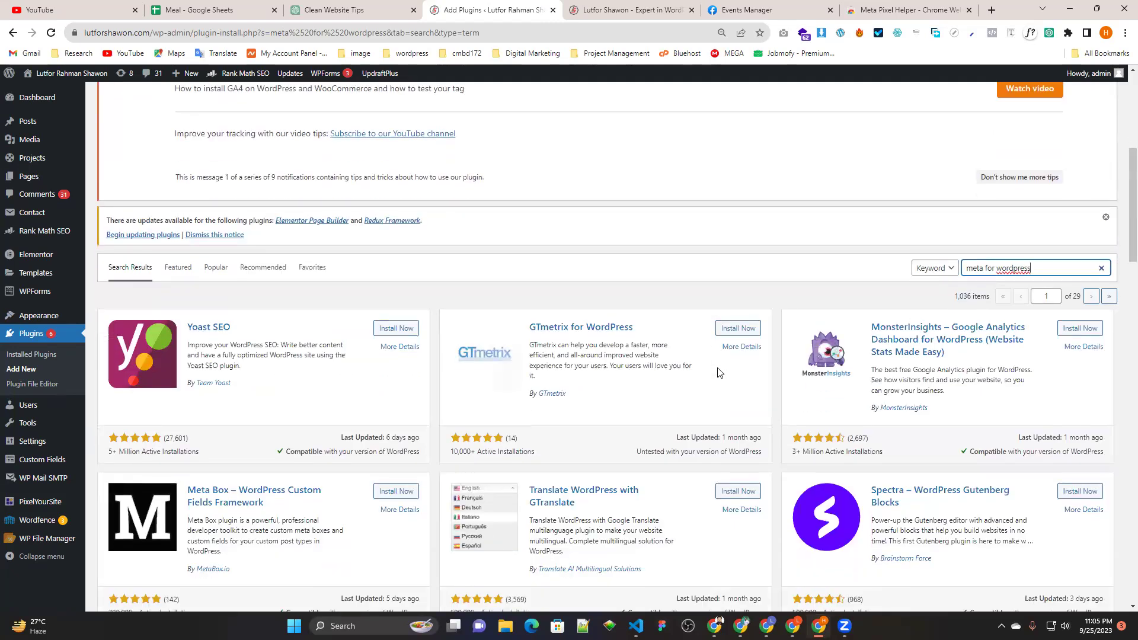
scroll(715, 368, "down", 1)
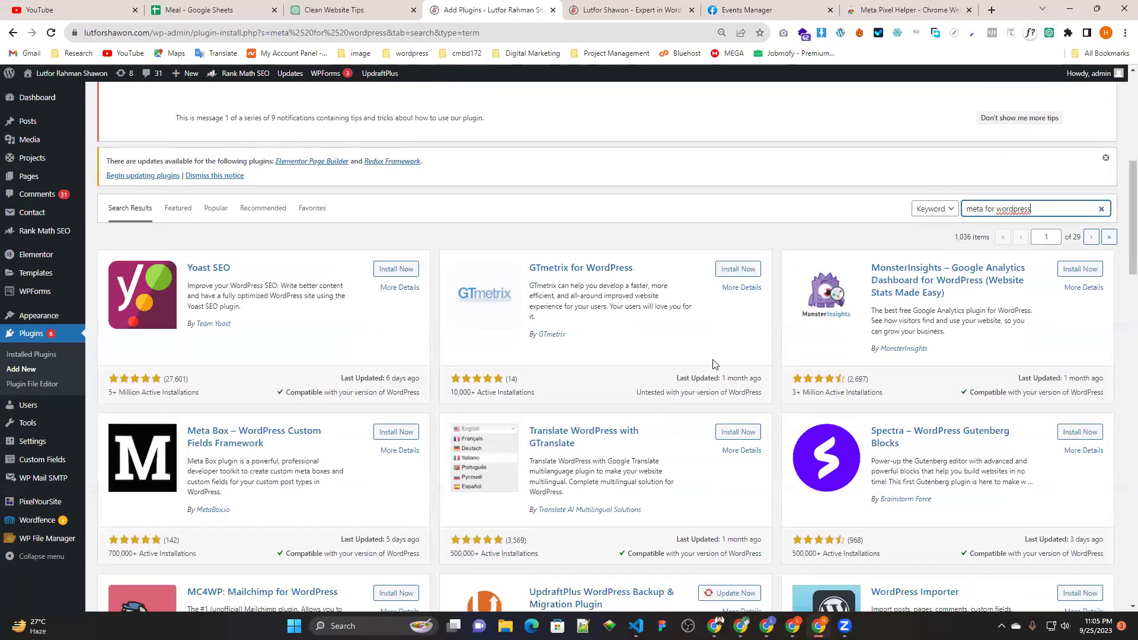
key("BackSpace")
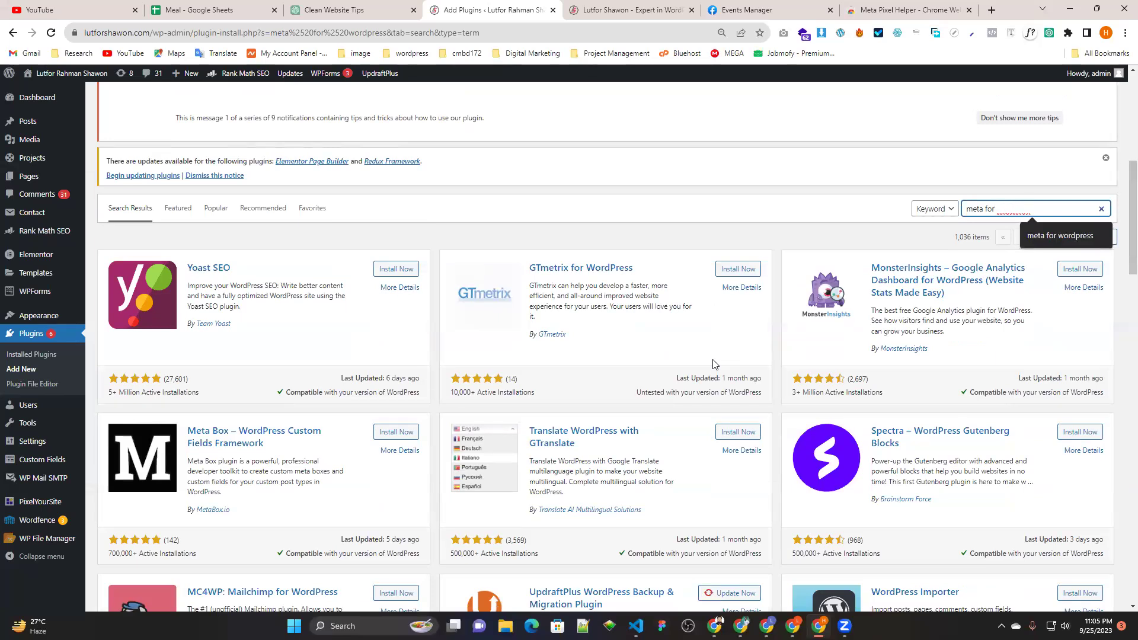
key("BackSpace")
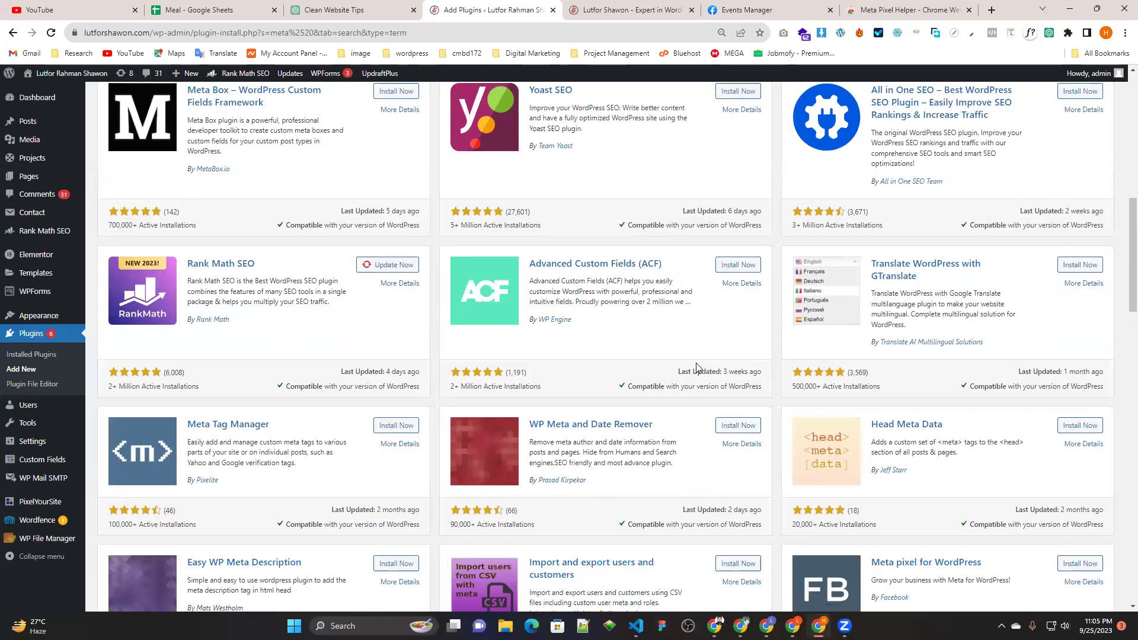
Find Meta pixel for WordPress by Facebook among the plugin results, and install and activate it.
scroll(699, 368, "down", 1)
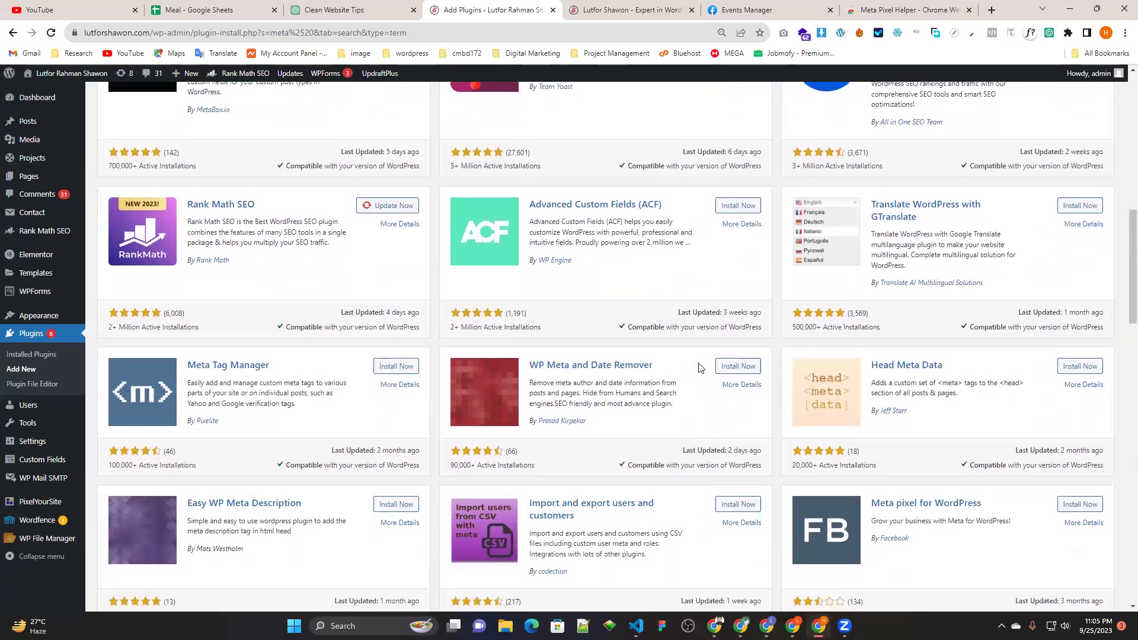
scroll(207, 393, "up", 1)
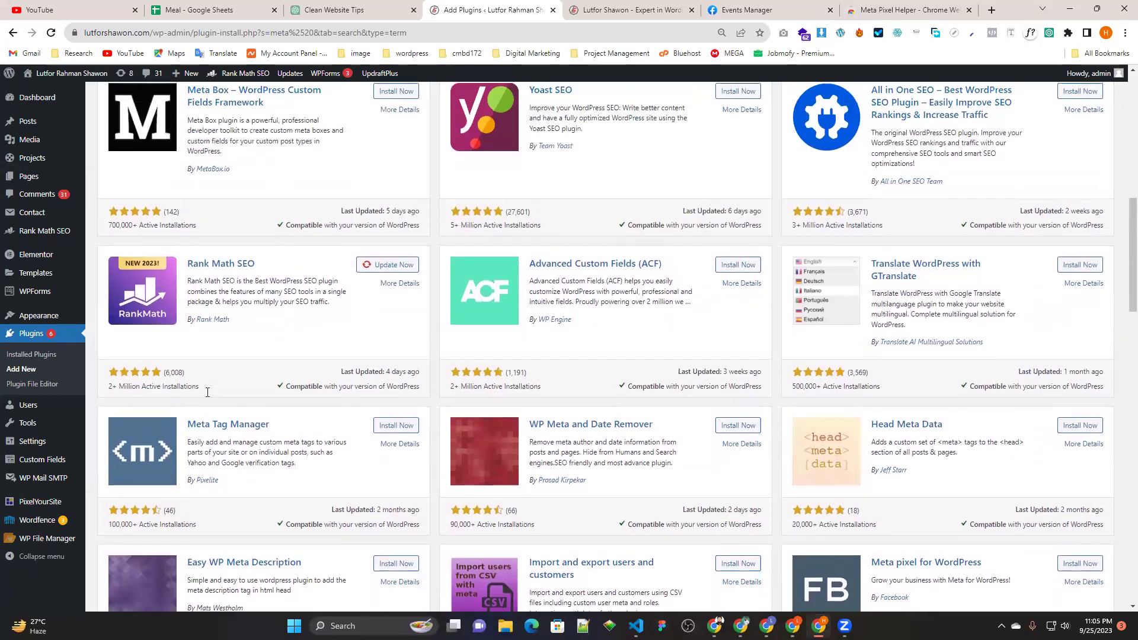
scroll(249, 386, "down", 2)
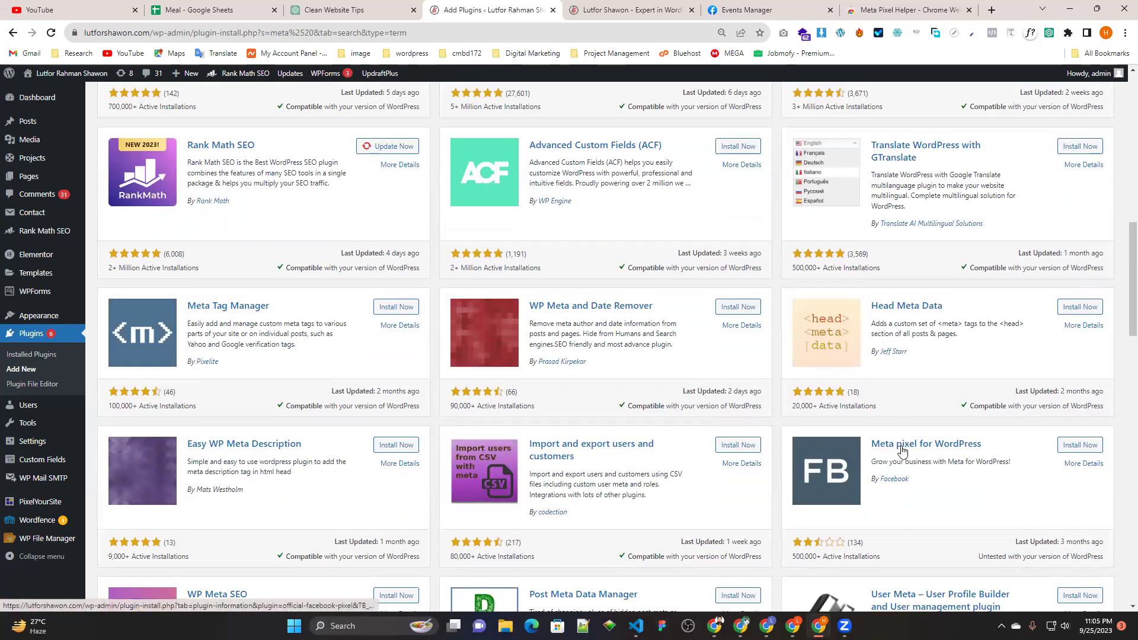
scroll(902, 450, "down", 1)
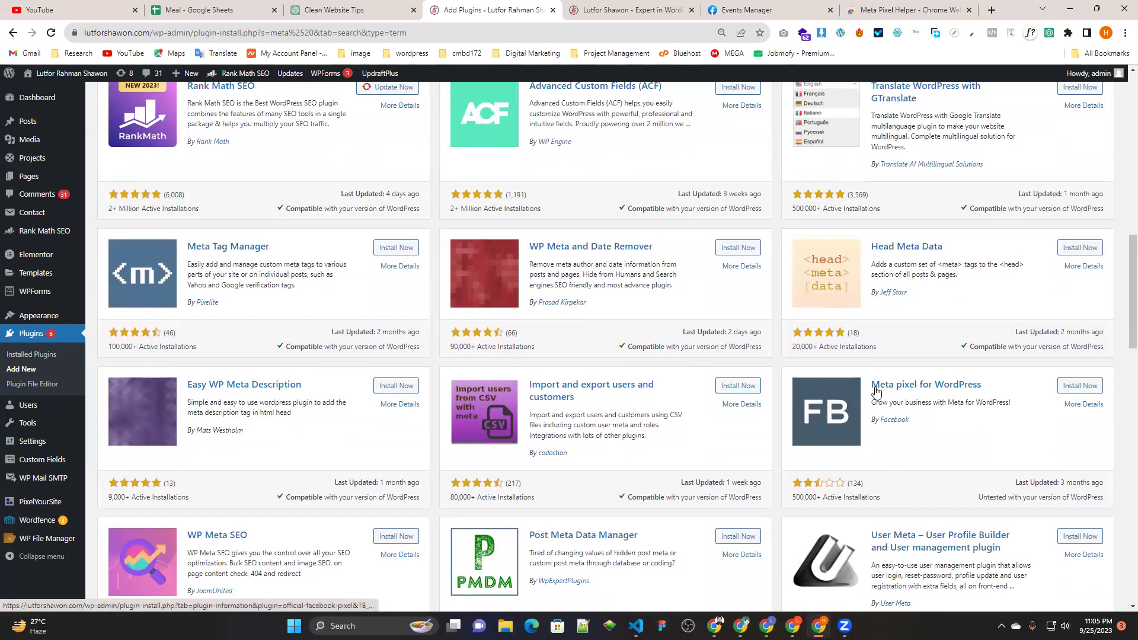
left_click(1080, 388)
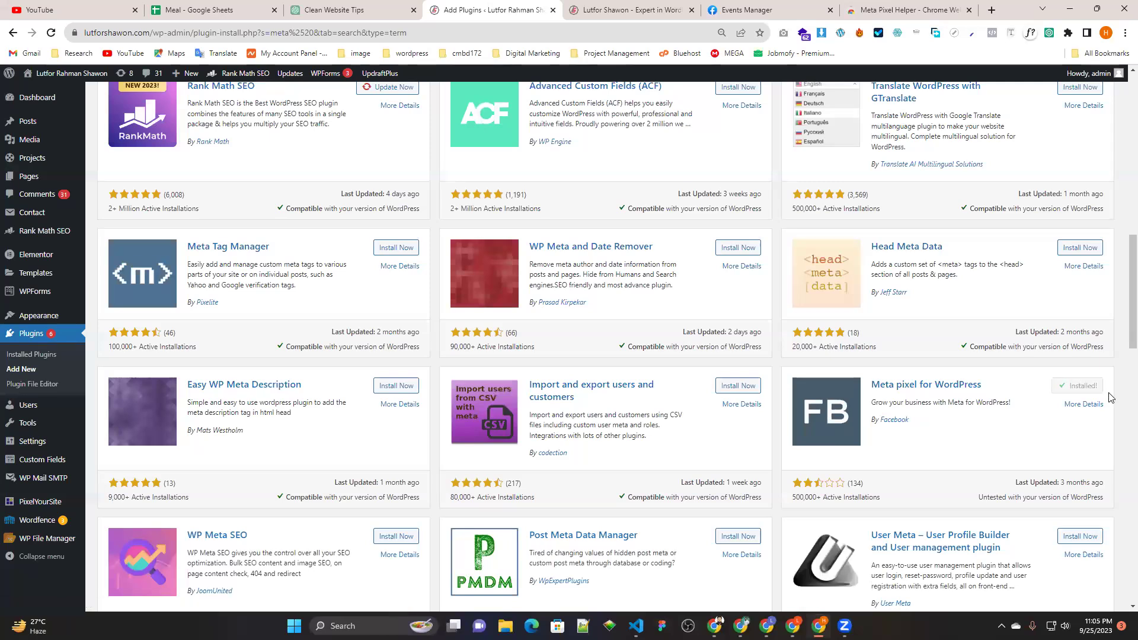
left_click(1079, 387)
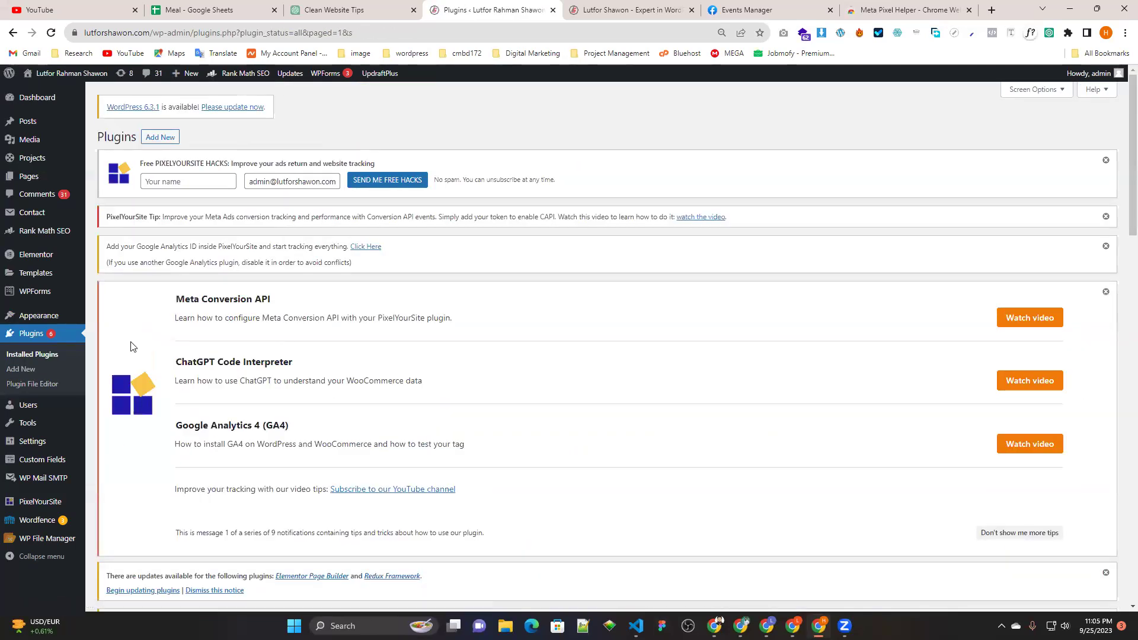
Open the settings of the installed Meta pixel for WordPress plugin and dismiss the notice with the Meta Conversion API video tips.
scroll(142, 342, "down", 2)
mouse_move(32, 446)
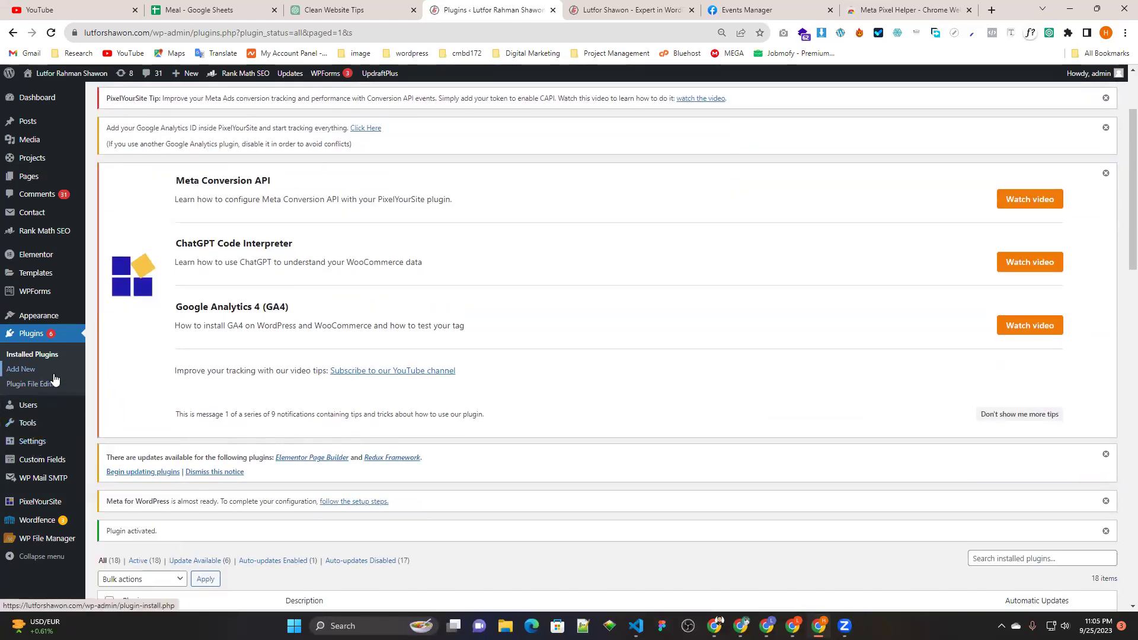
scroll(41, 450, "down", 1)
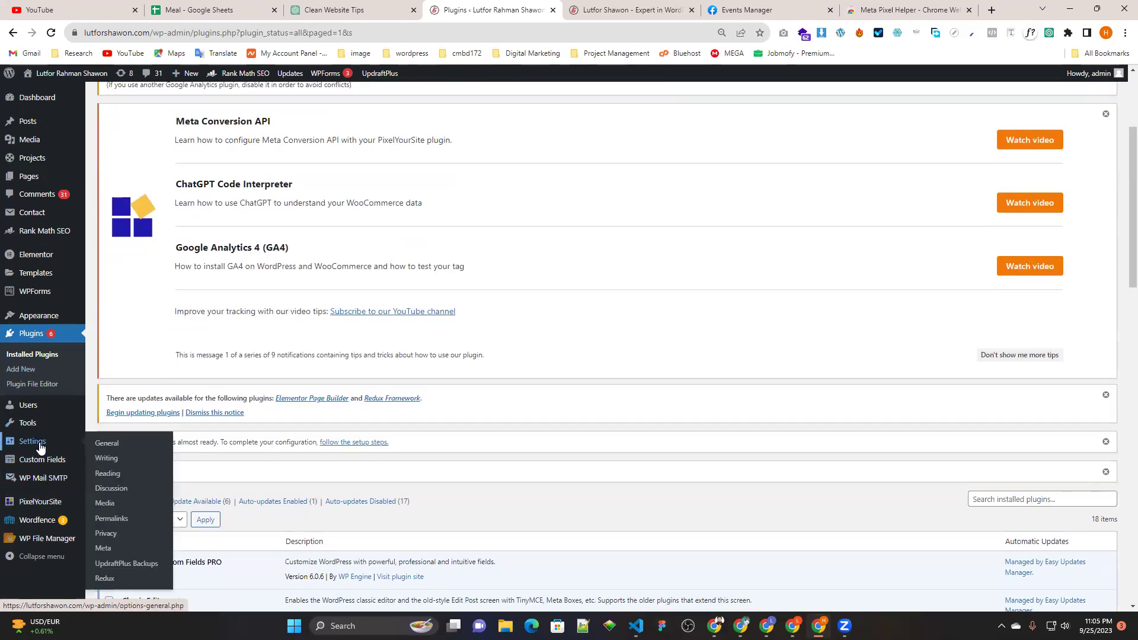
scroll(418, 355, "down", 5)
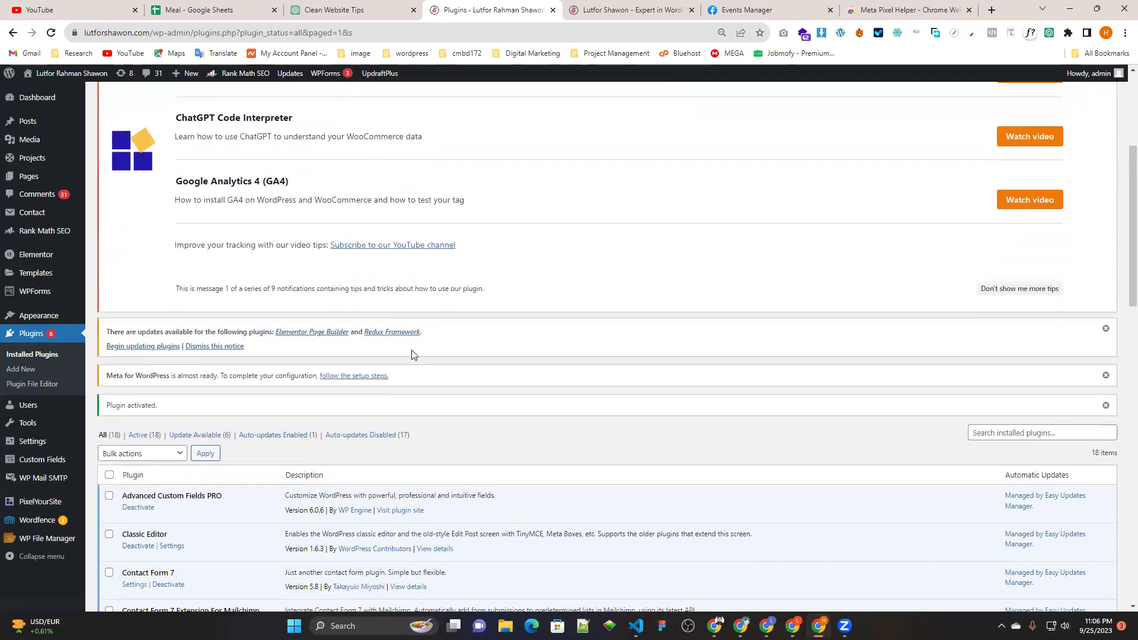
scroll(356, 356, "down", 5)
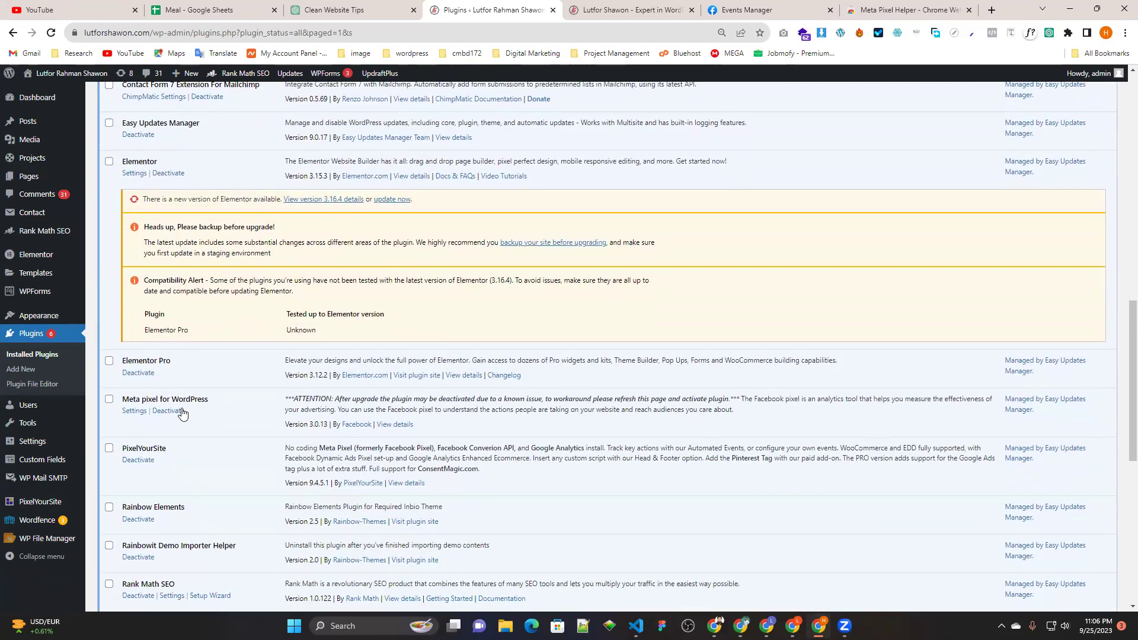
left_click(132, 413)
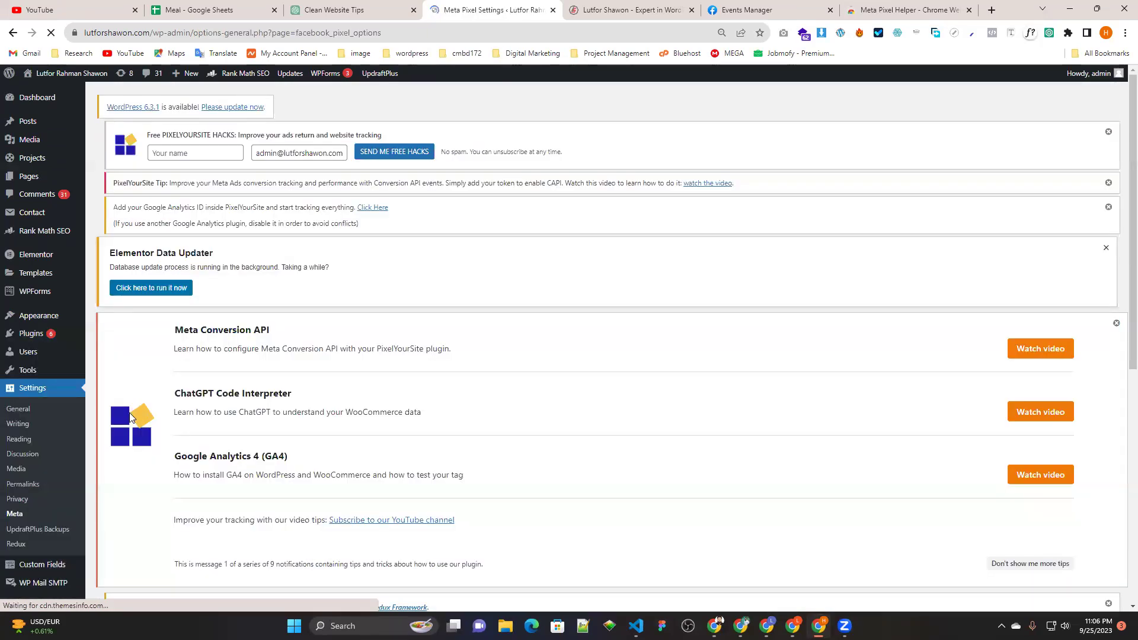
scroll(397, 370, "down", 3)
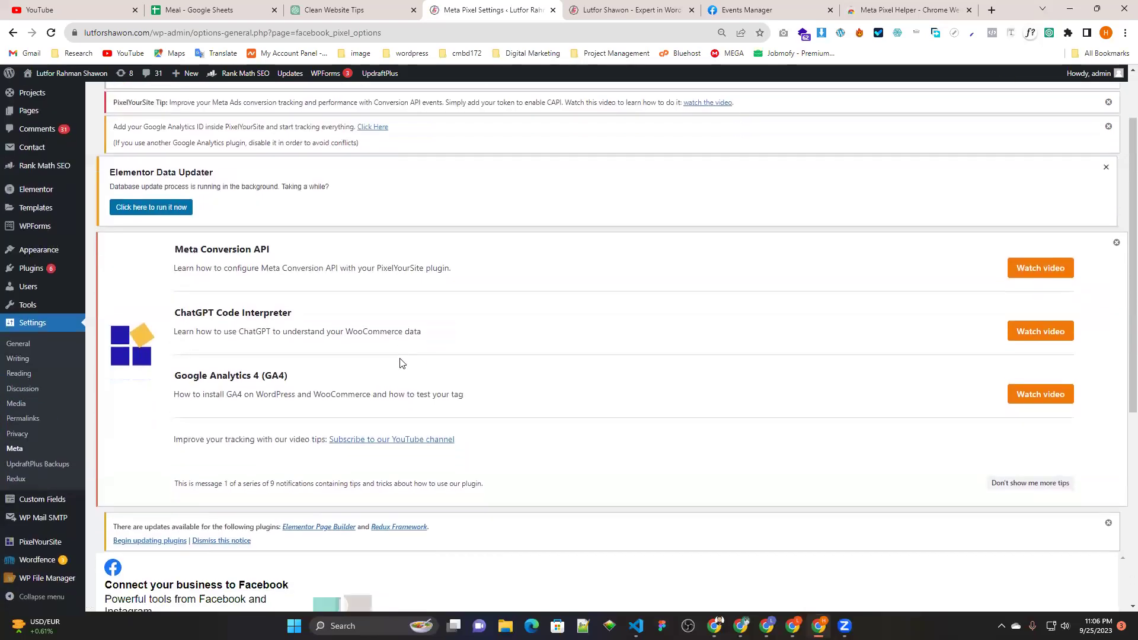
left_click(1116, 148)
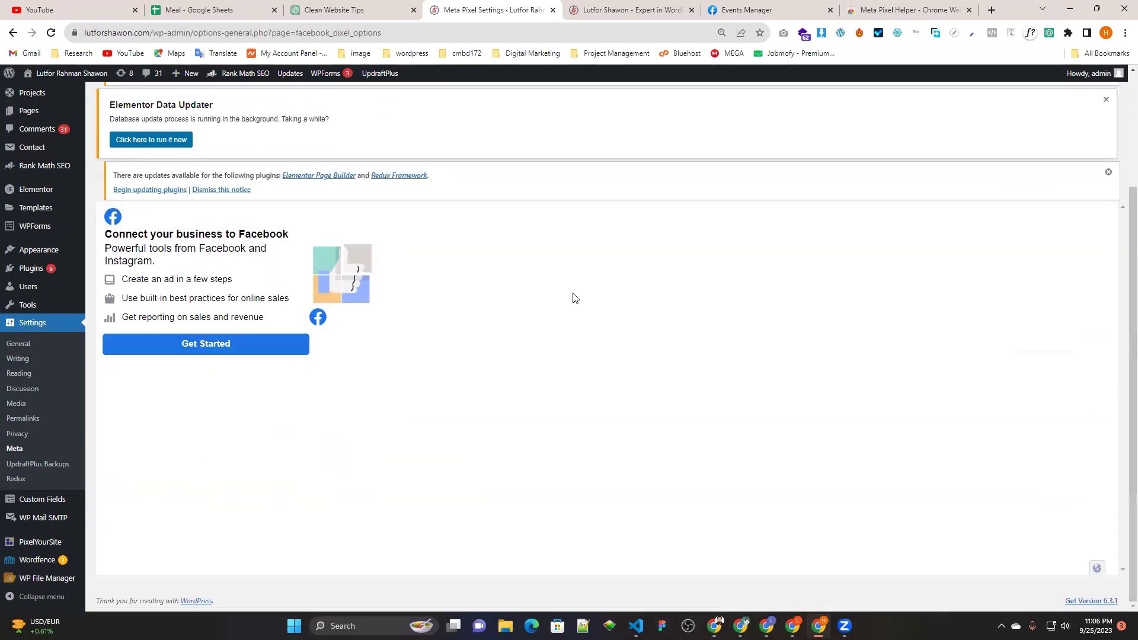
Try to connect the business to Facebook by continuing with the signed-in account, and cancel the login dialog.
left_click(183, 350)
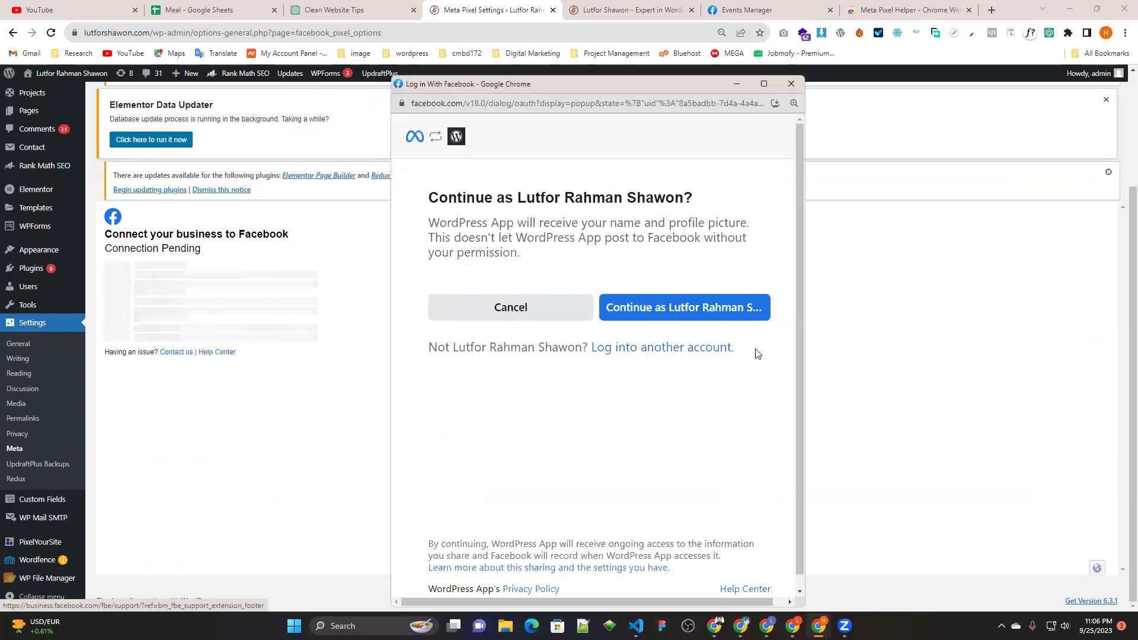
left_click(683, 308)
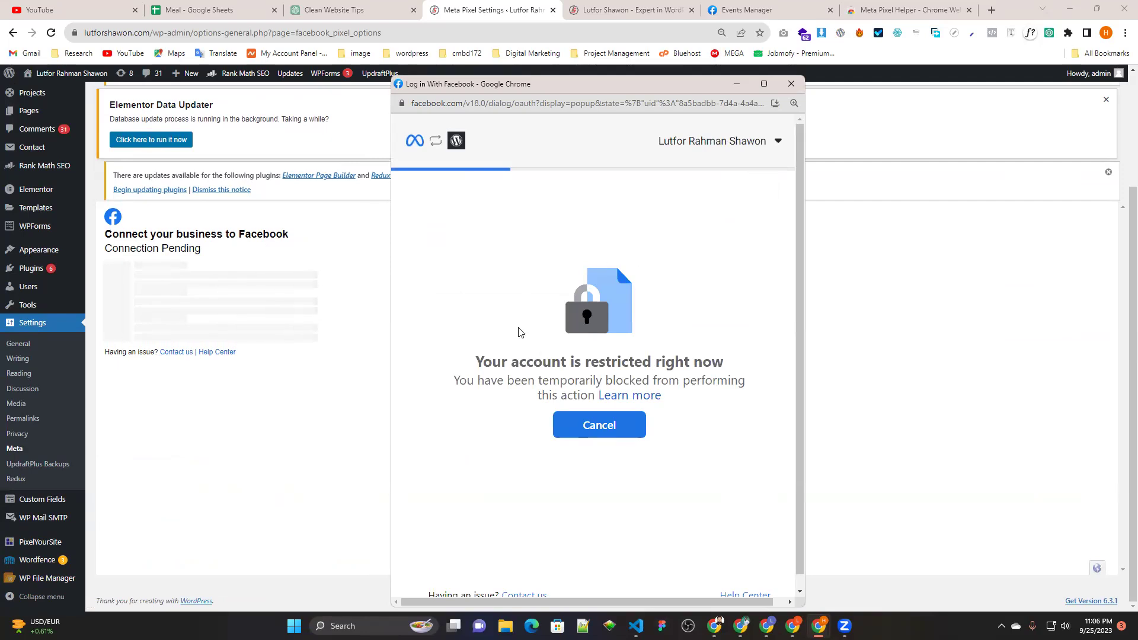
scroll(533, 304, "down", 1)
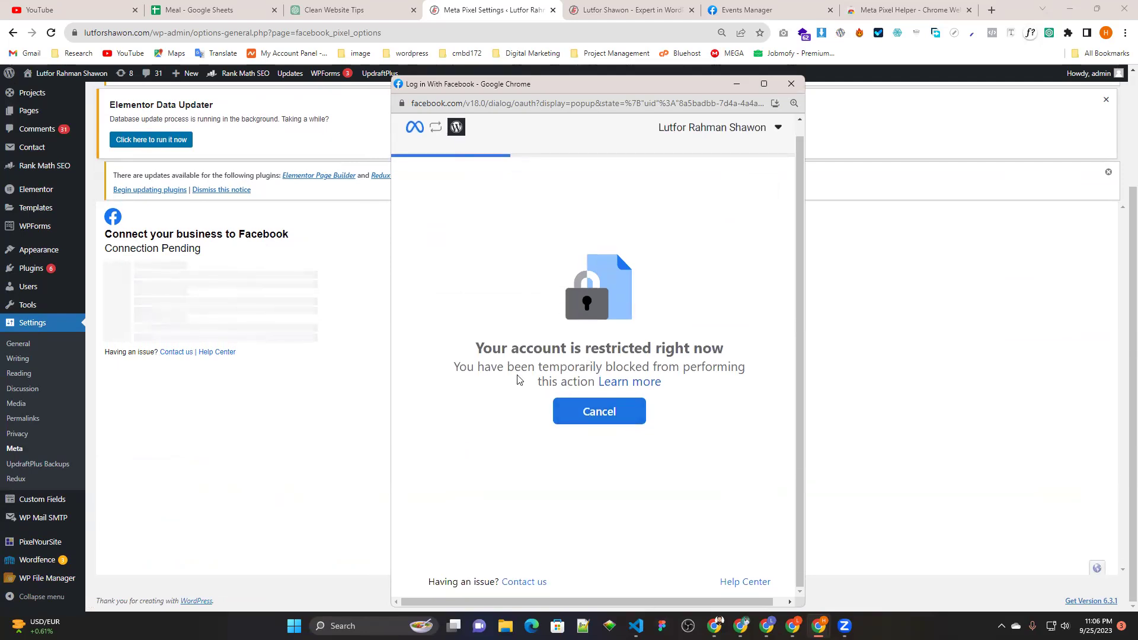
left_click(604, 412)
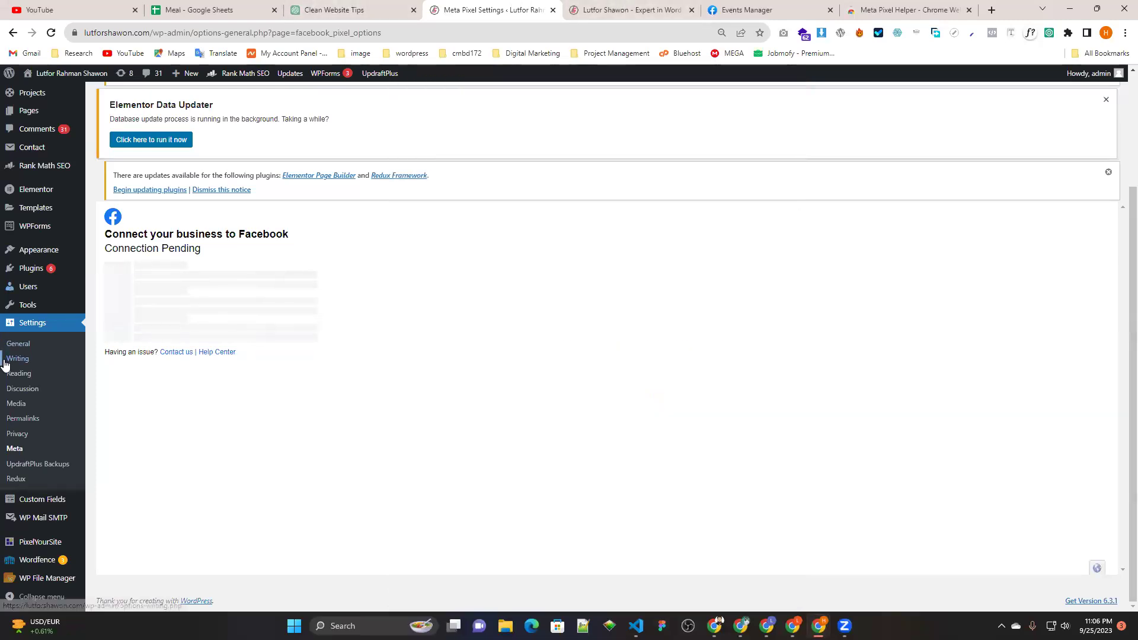
Open the PixelYourSite dashboard and look over its pixel ID and tag options.
mouse_move(73, 270)
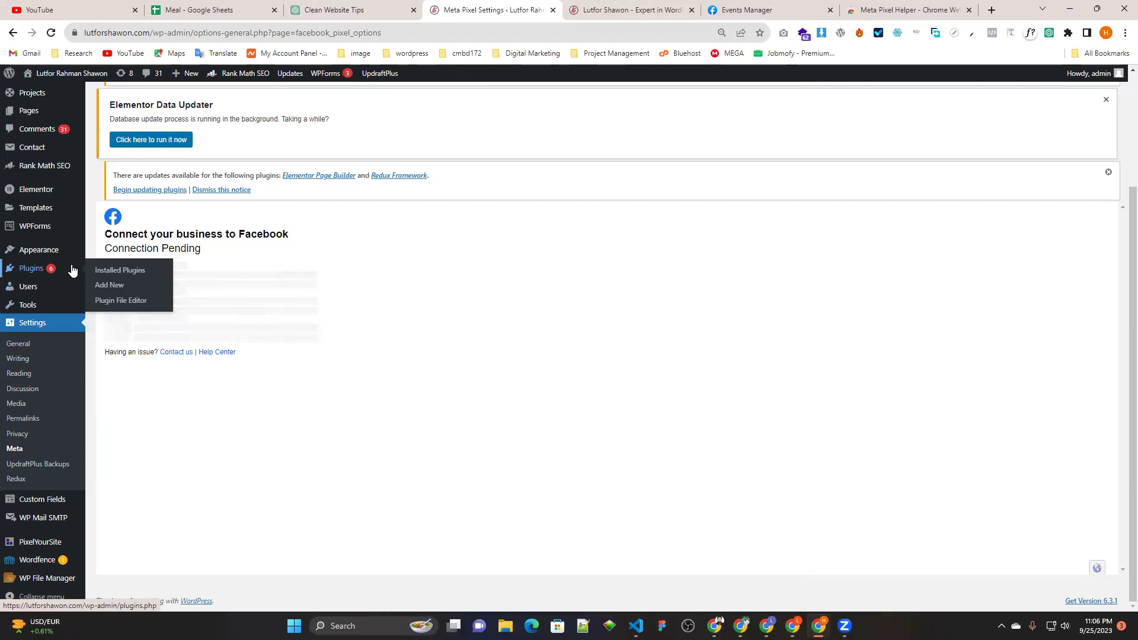
mouse_move(24, 540)
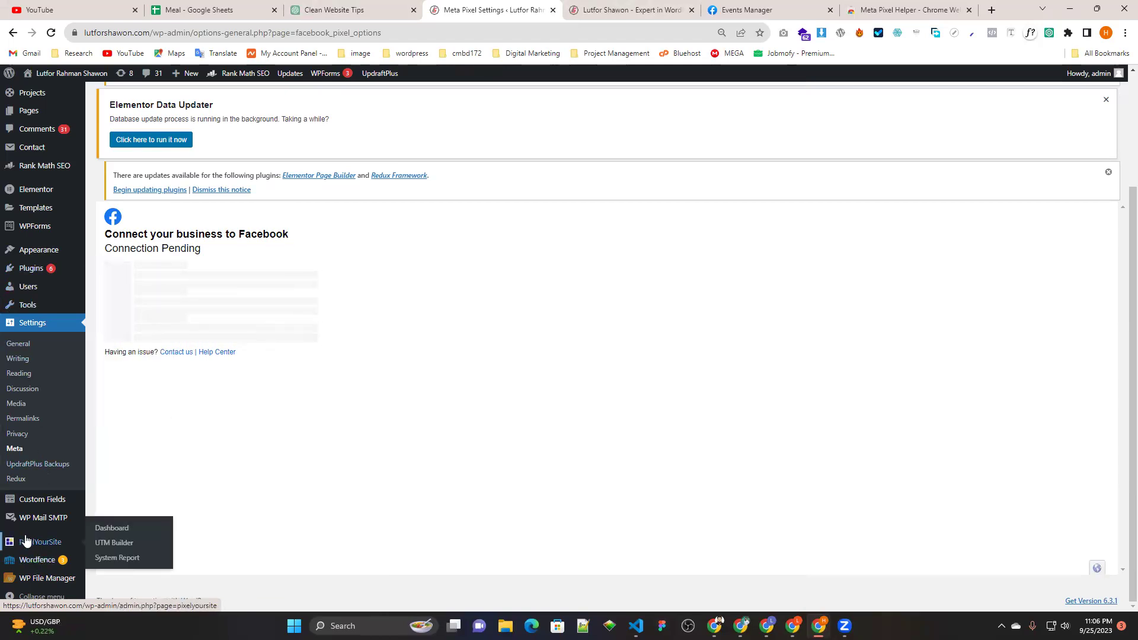
left_click(115, 529)
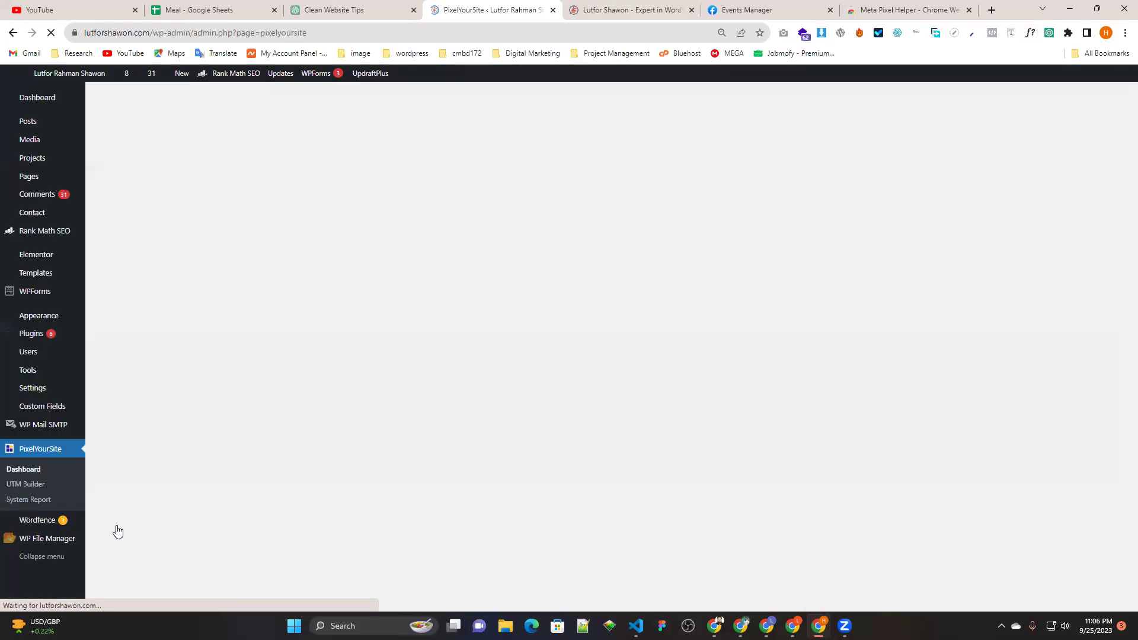
scroll(361, 425, "down", 5)
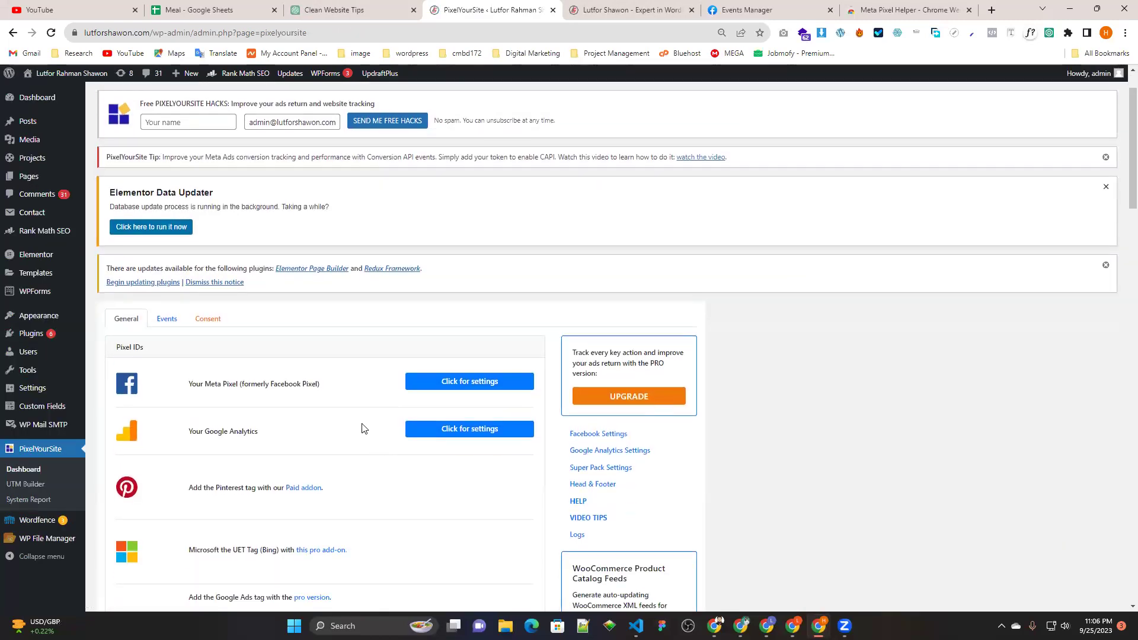
scroll(357, 425, "down", 3)
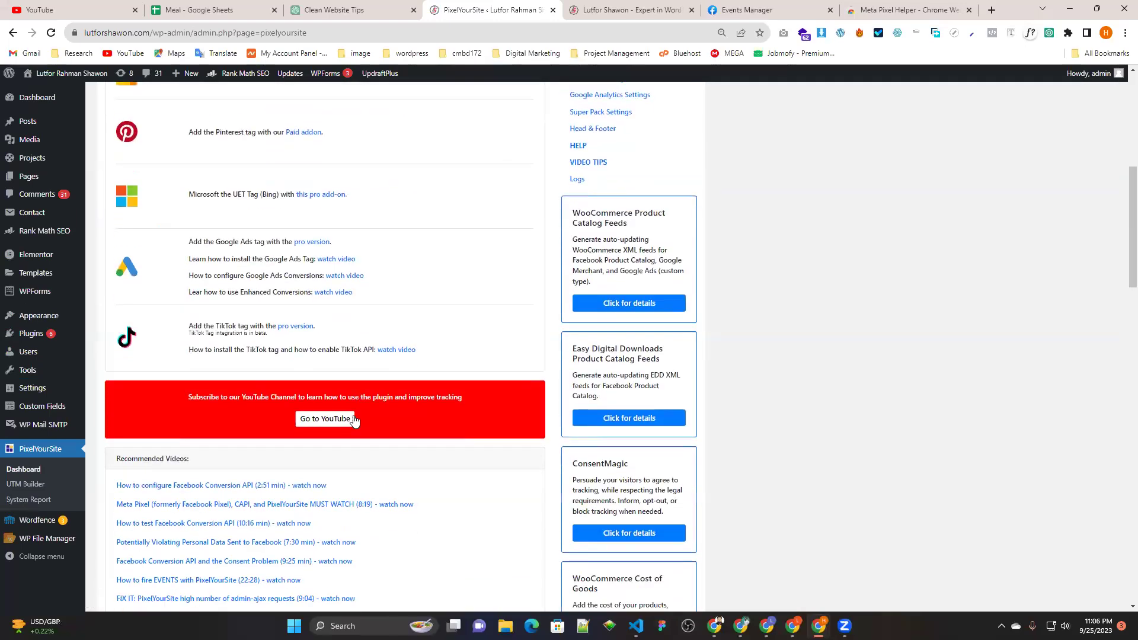
scroll(355, 400, "up", 3)
scroll(365, 394, "up", 3)
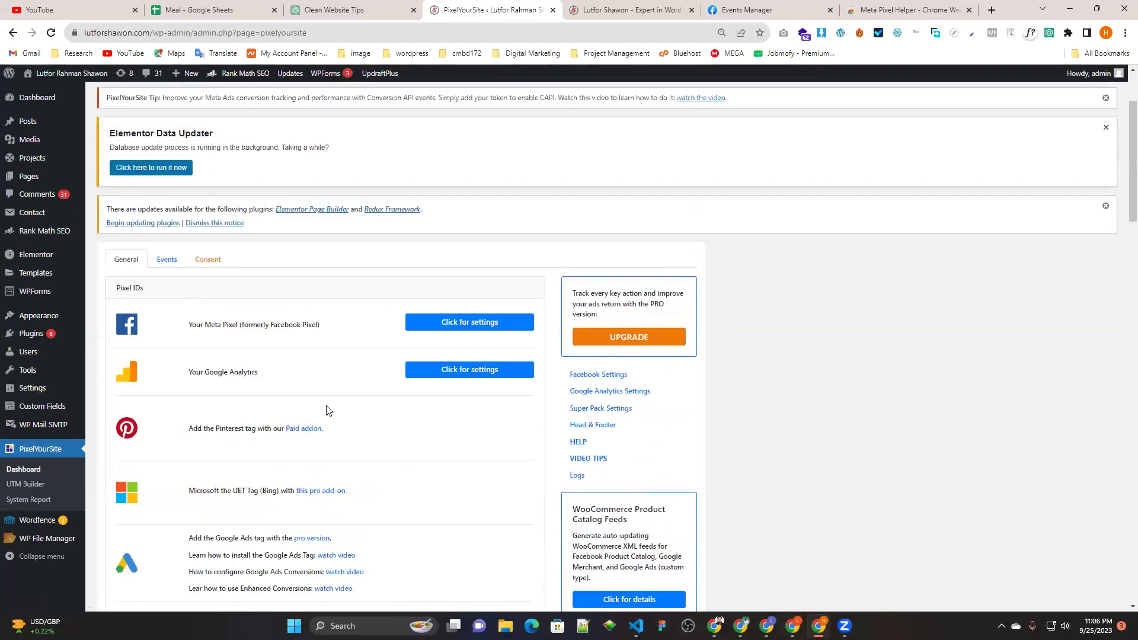
Open the PixelYourSite events page, and look through the live website's portfolio item and contact section for pages to track.
left_click(166, 263)
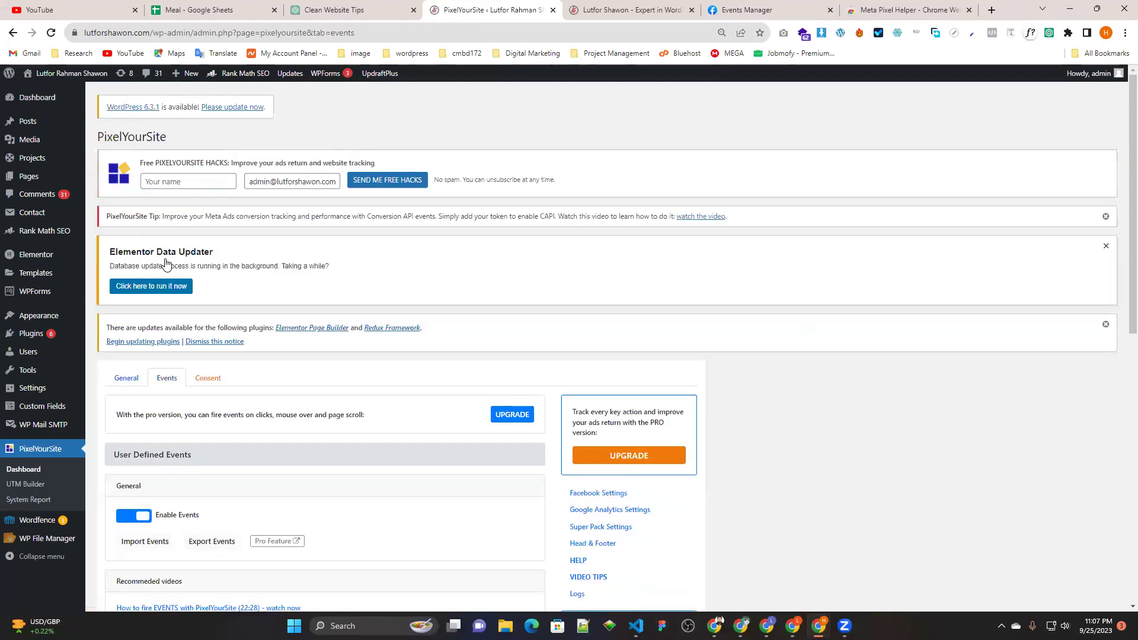
left_click(603, 4)
scroll(644, 272, "down", 6)
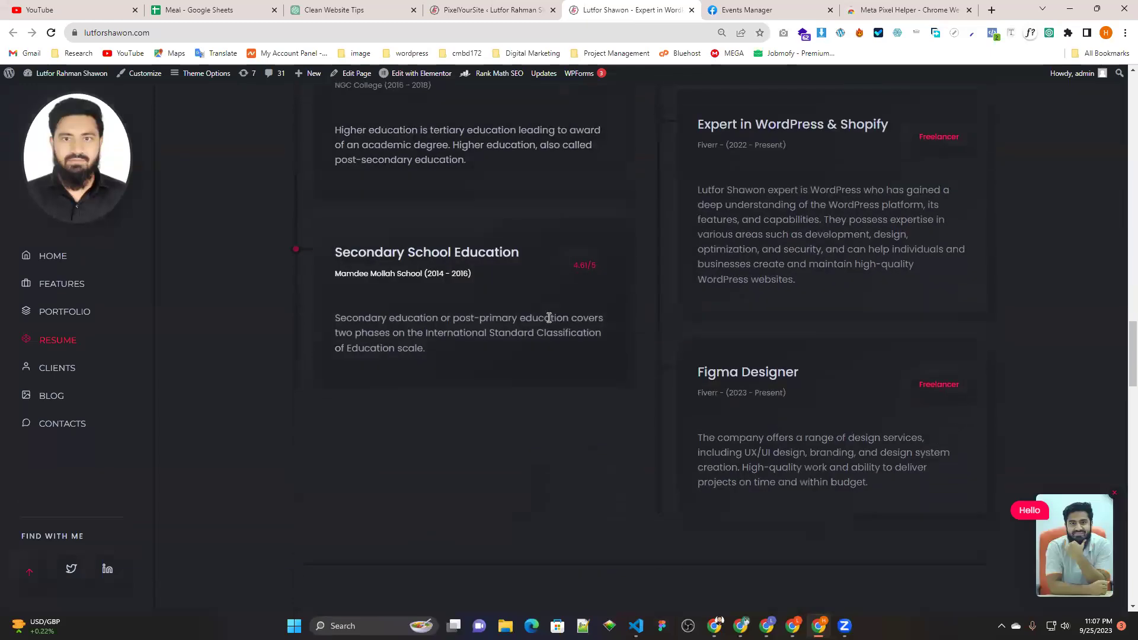
scroll(549, 318, "up", 7)
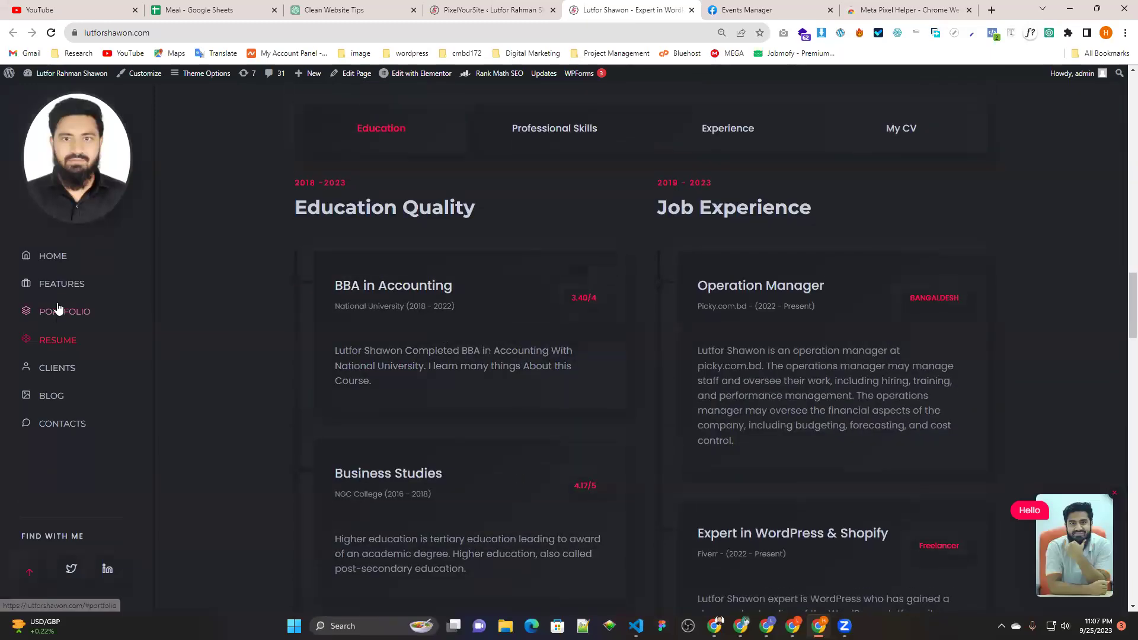
left_click(59, 313)
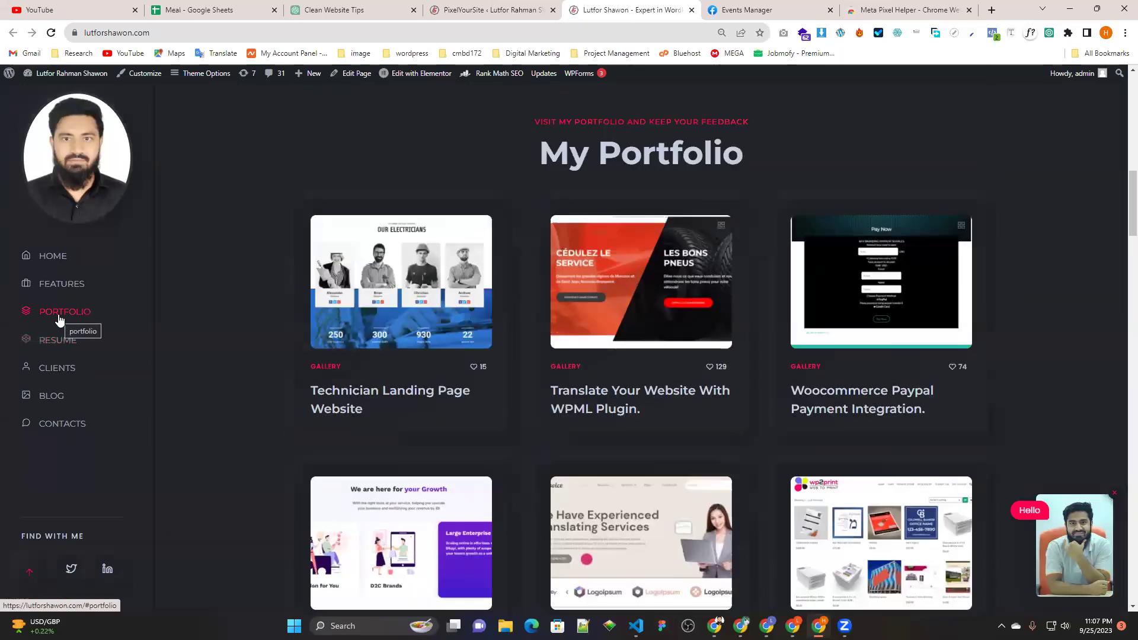
left_click(382, 278)
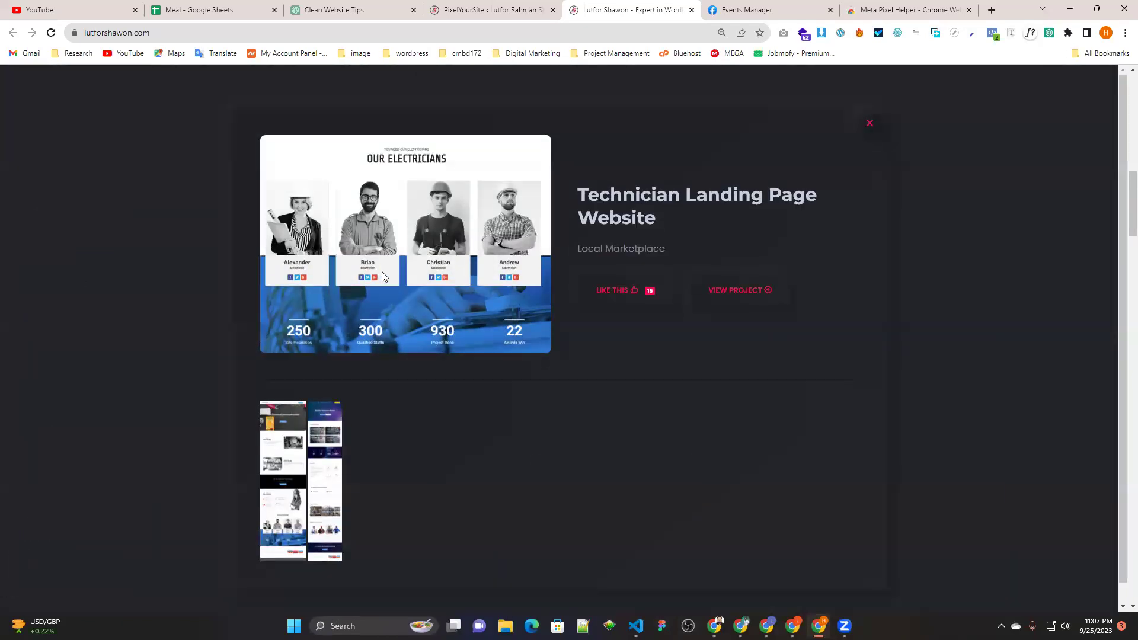
left_click(871, 121)
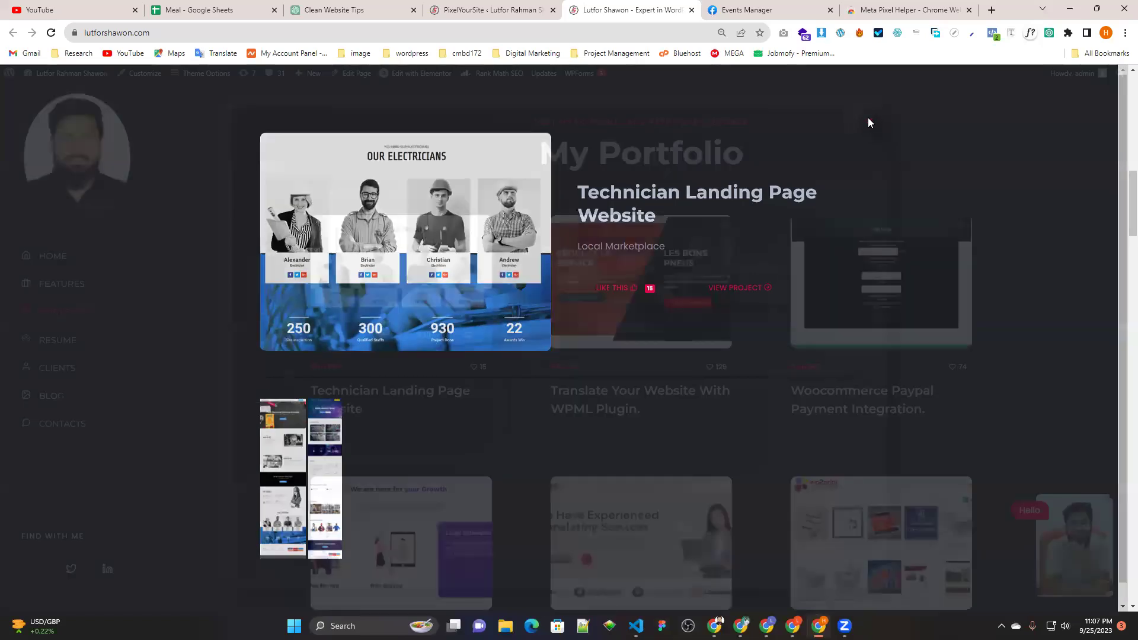
left_click(52, 424)
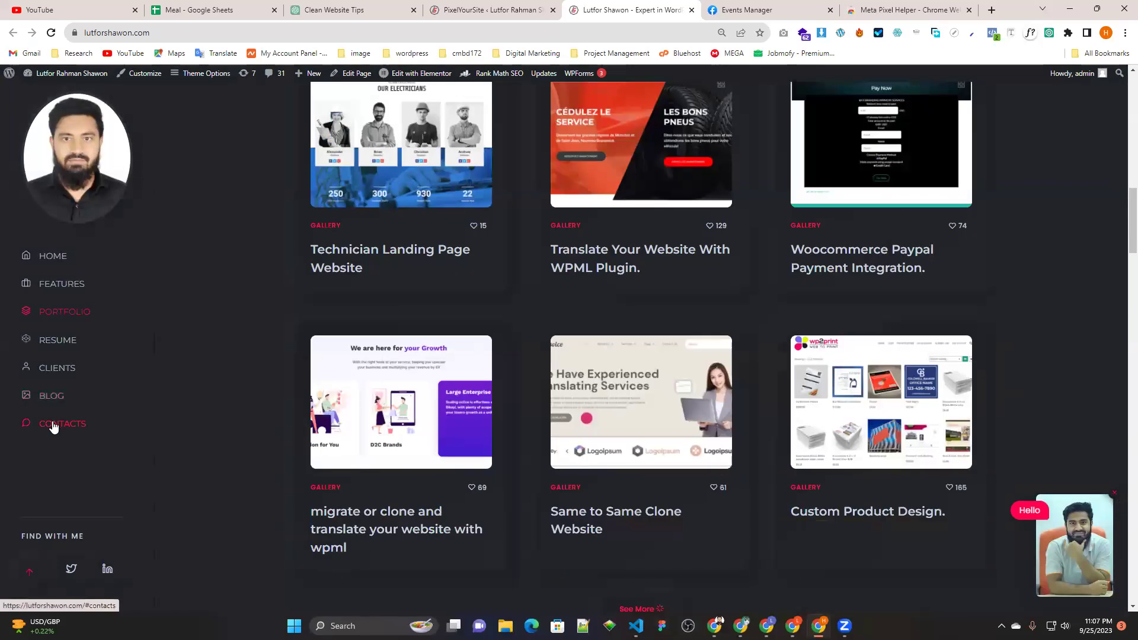
scroll(450, 403, "down", 3)
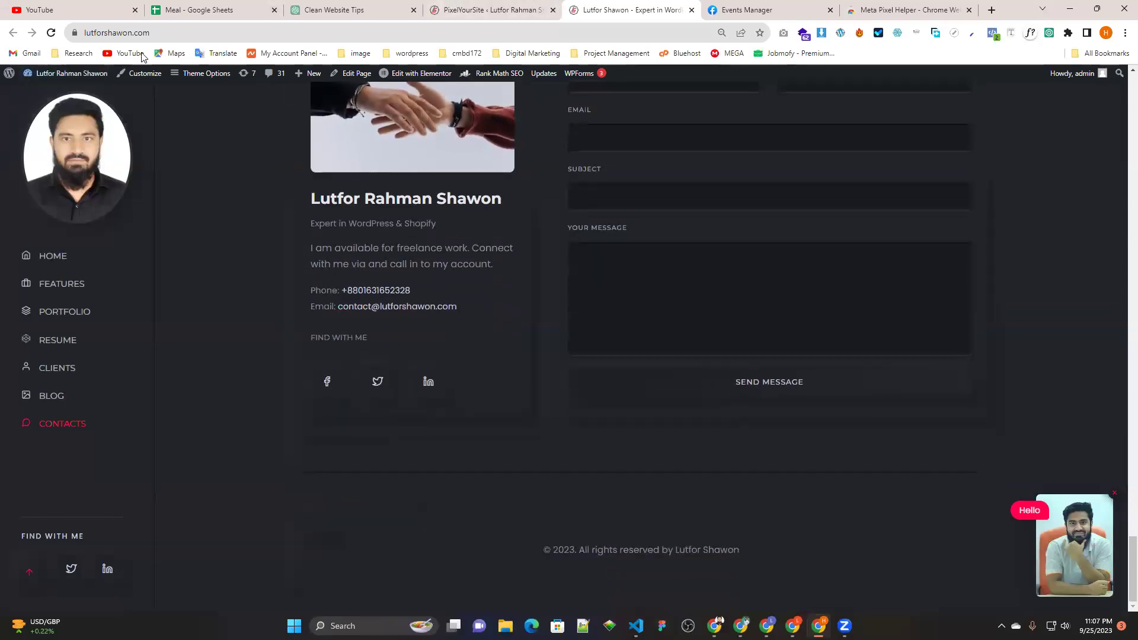
Copy the live website's address and start a new user-defined event in PixelYourSite.
left_click(183, 32)
key("ctrl+c")
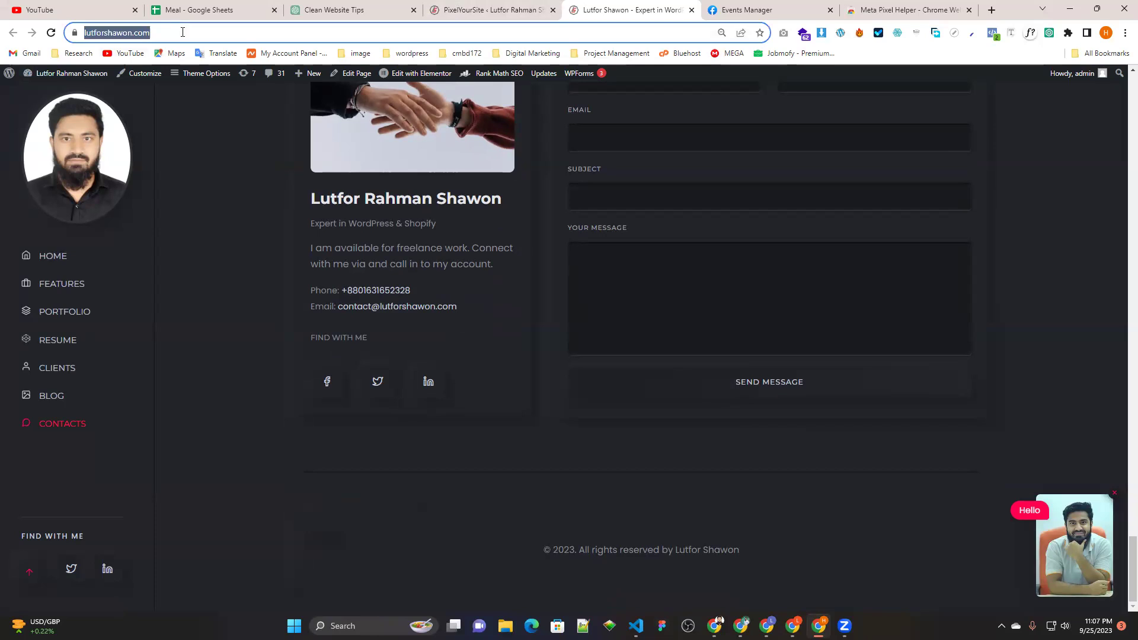
left_click(444, 6)
scroll(325, 389, "down", 3)
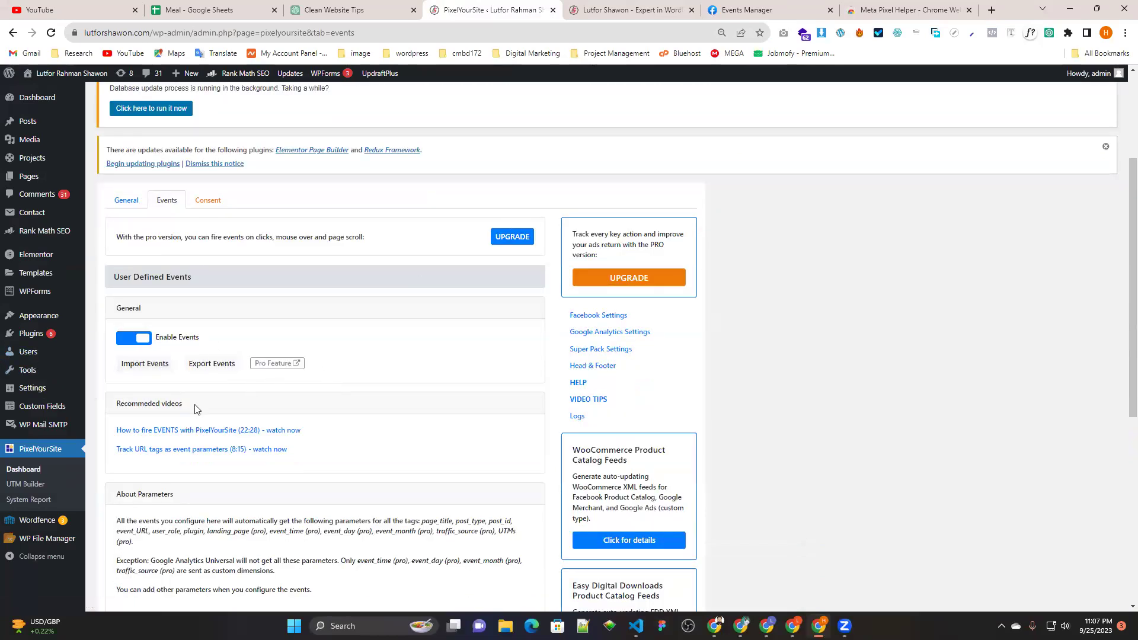
scroll(190, 431, "down", 4)
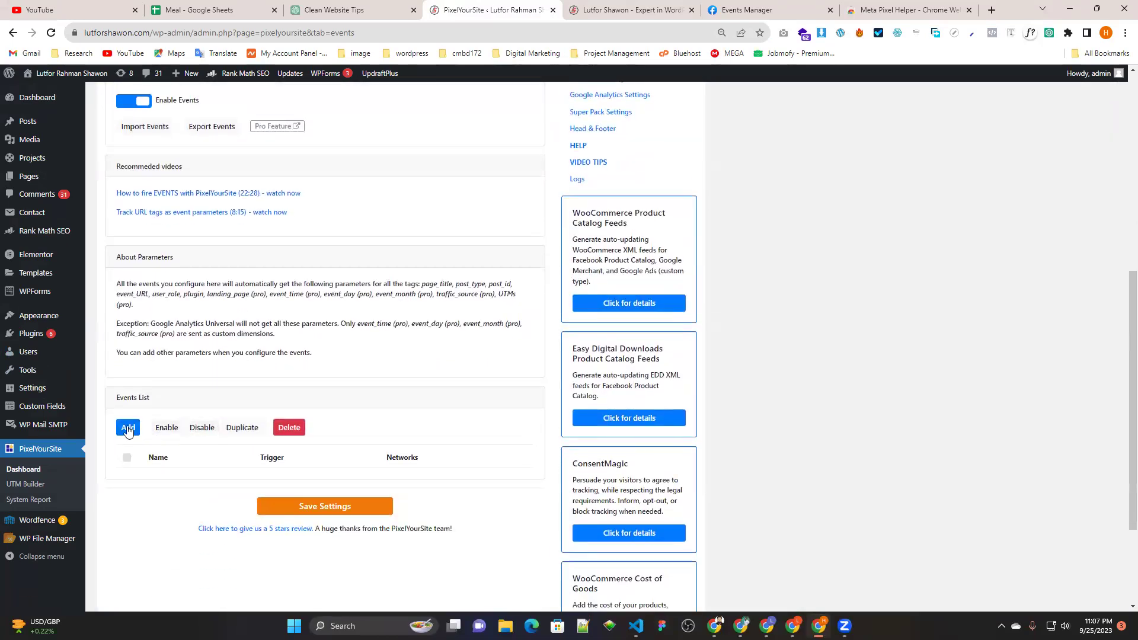
left_click(126, 430)
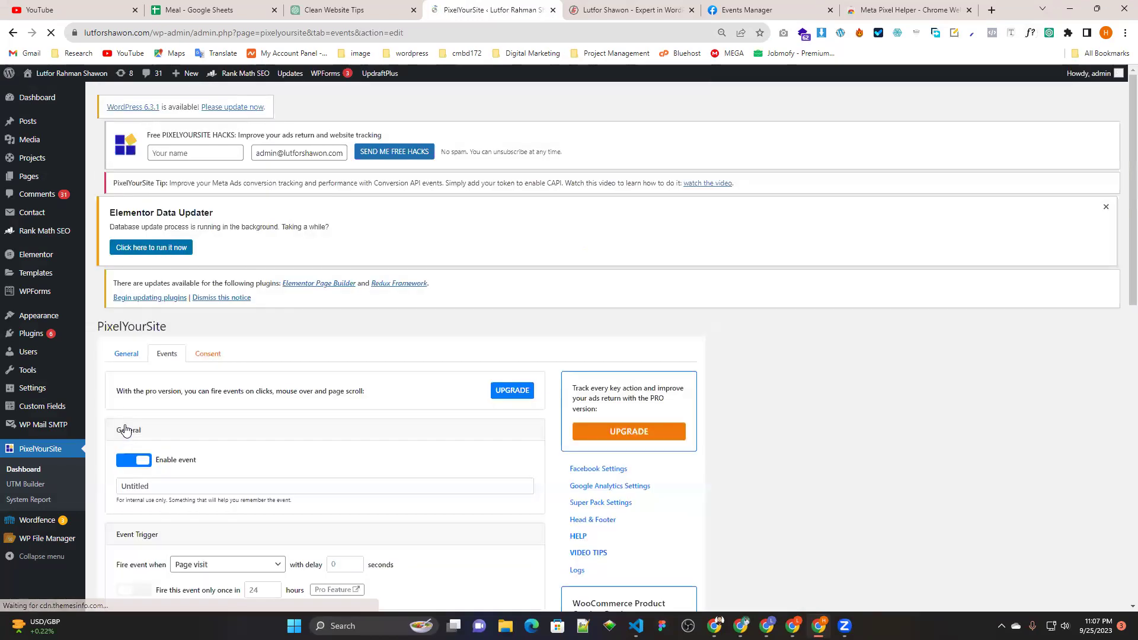
Name the new event "lead".
scroll(198, 418, "down", 2)
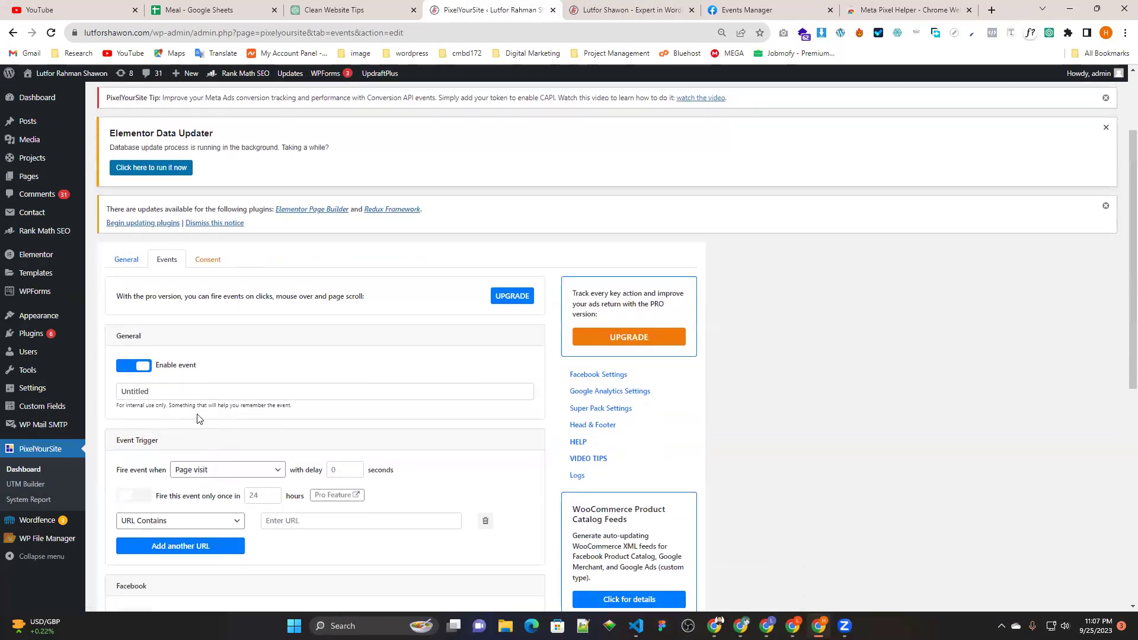
left_click(149, 393)
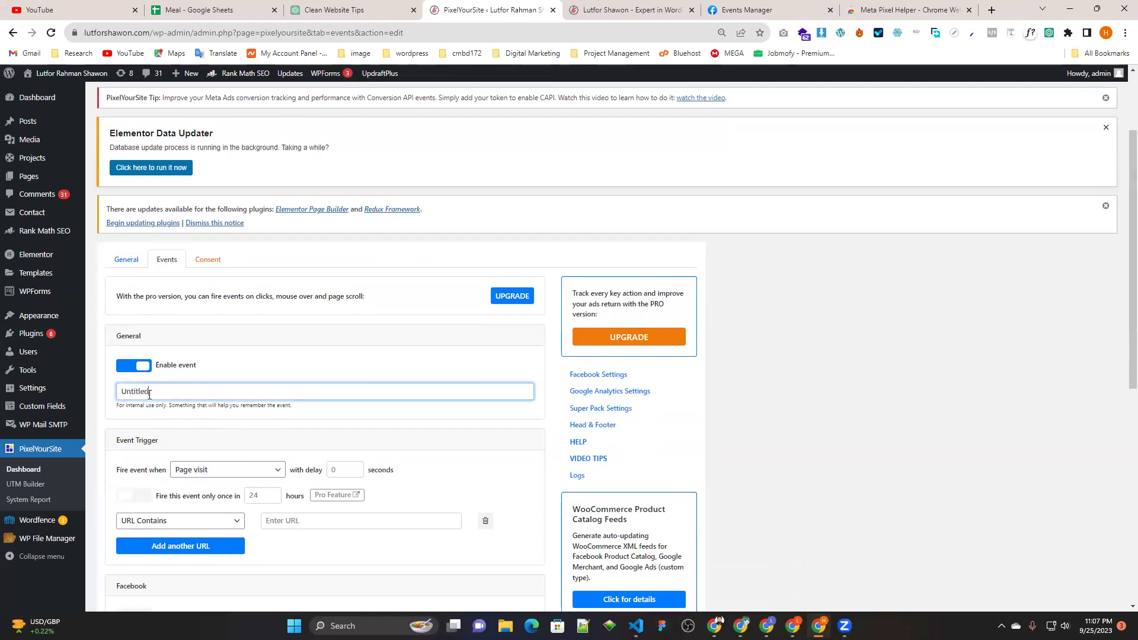
left_click_drag(149, 393, 109, 398)
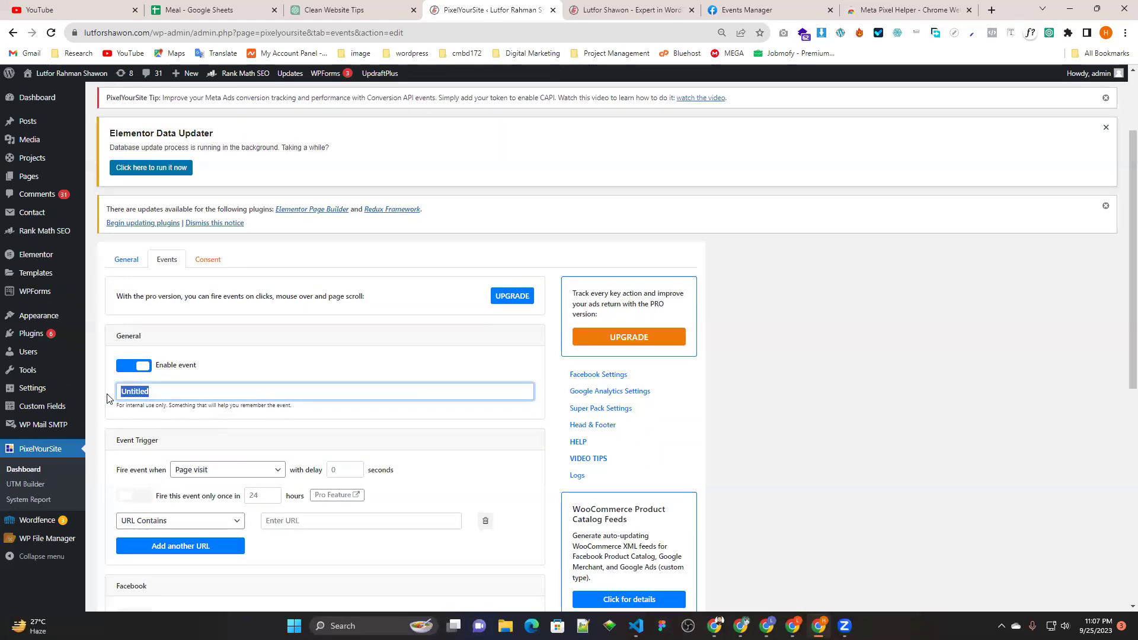
key("BackSpace")
type("lead")
left_click(368, 360)
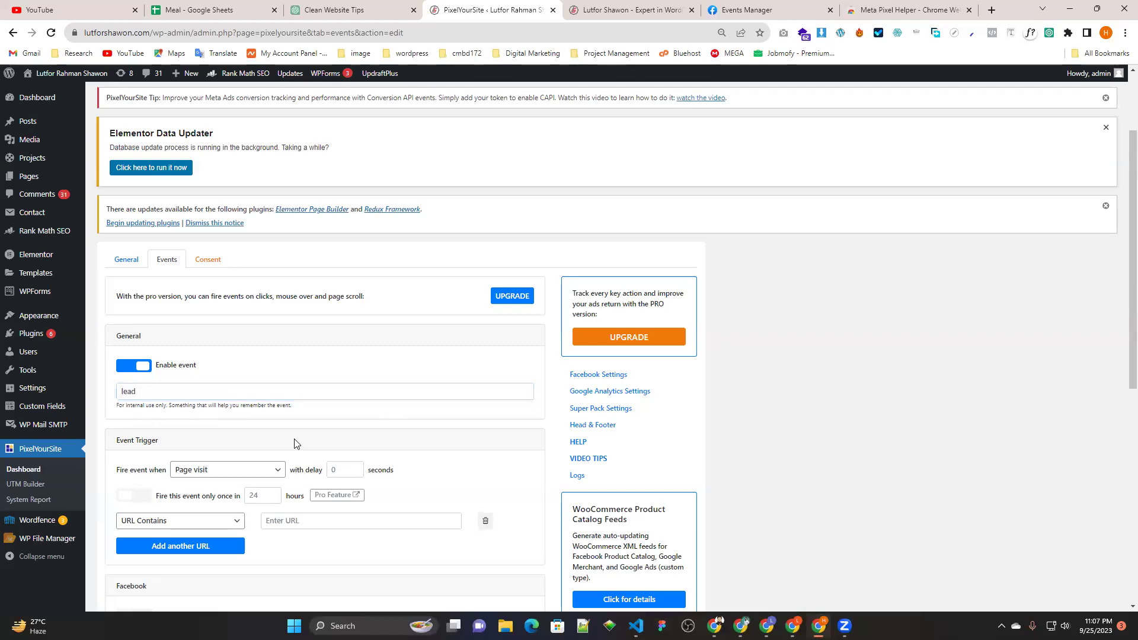
Set the page-visit trigger's URL condition to the copied site address ending in /contact, and add and remove an extra URL condition.
scroll(292, 432, "down", 1)
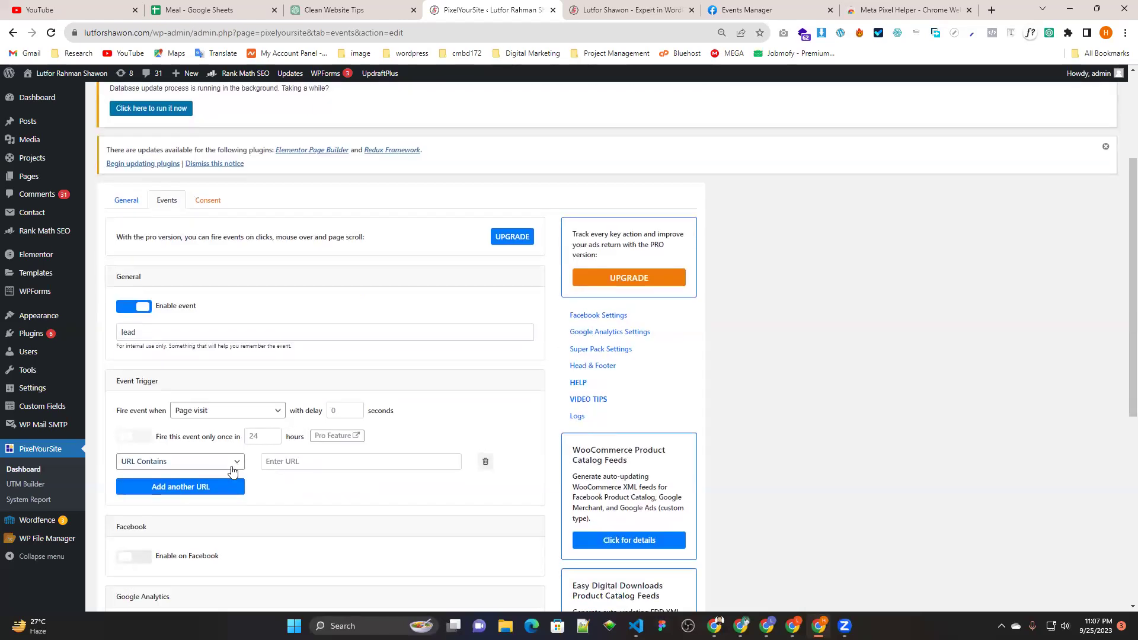
left_click(284, 461)
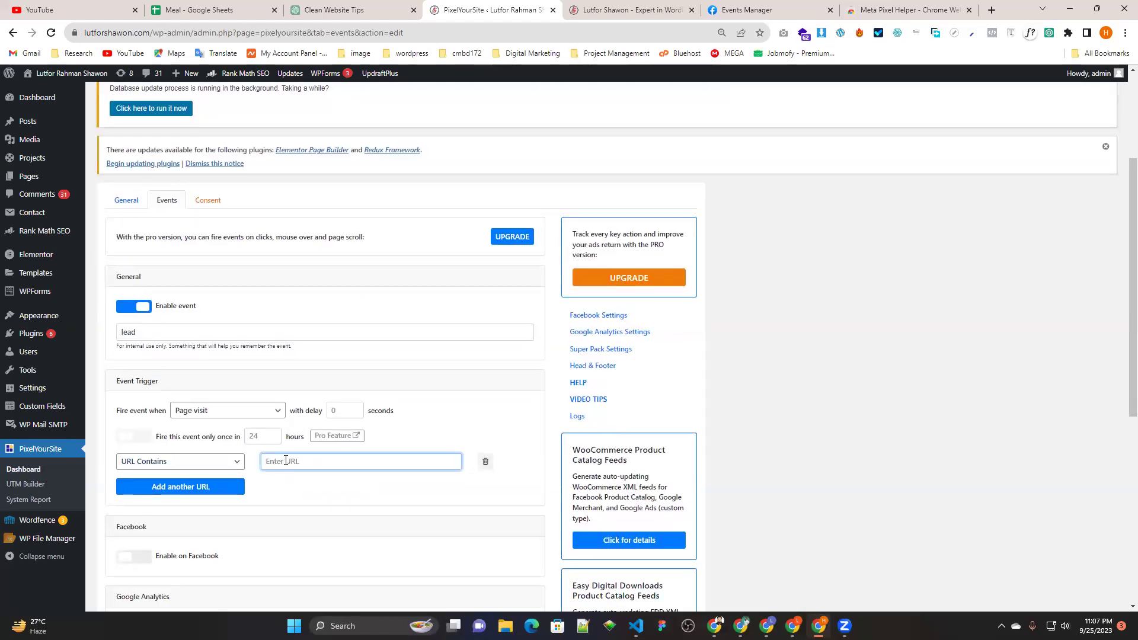
key("ctrl+v")
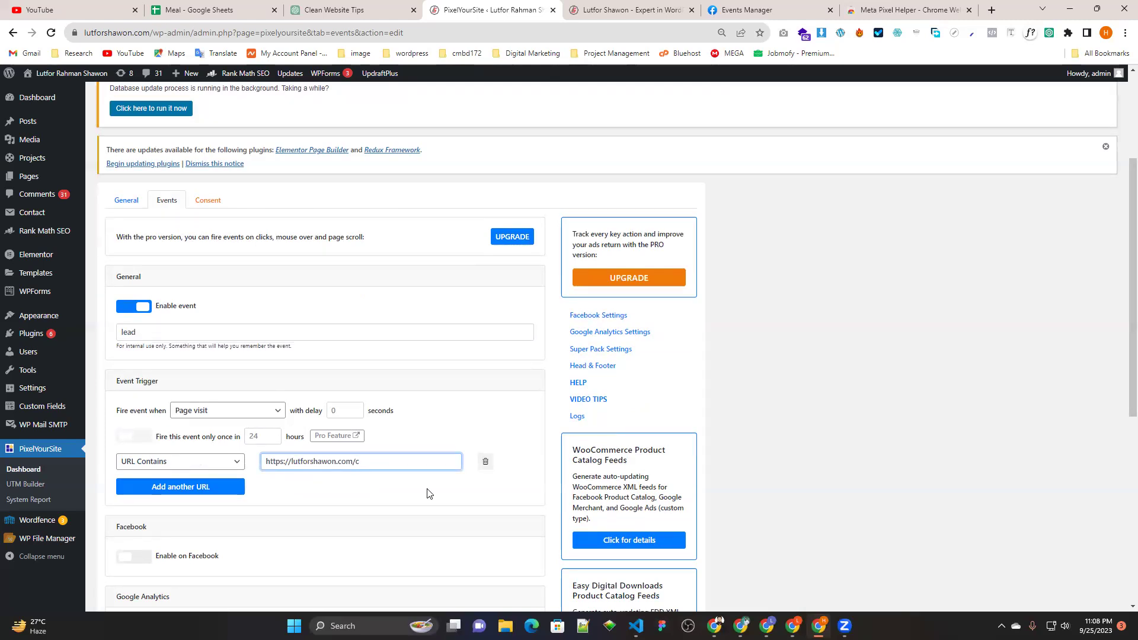
type("a")
key("BackSpace")
type("contact")
left_click(178, 488)
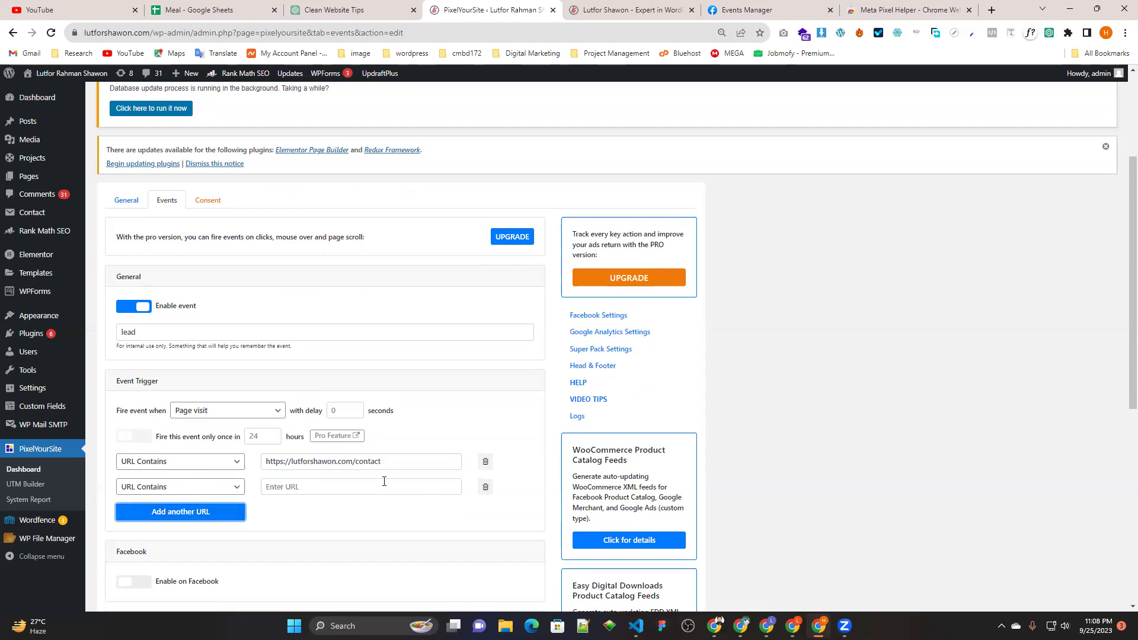
left_click(485, 492)
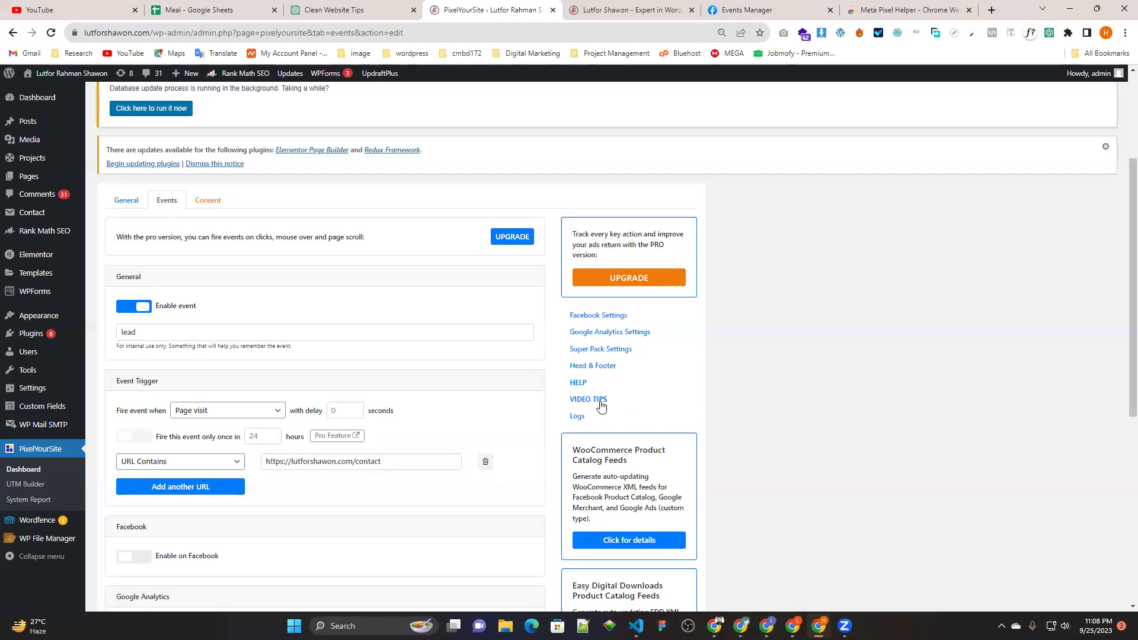
Save the lead event.
scroll(526, 406, "down", 5)
scroll(526, 408, "down", 1)
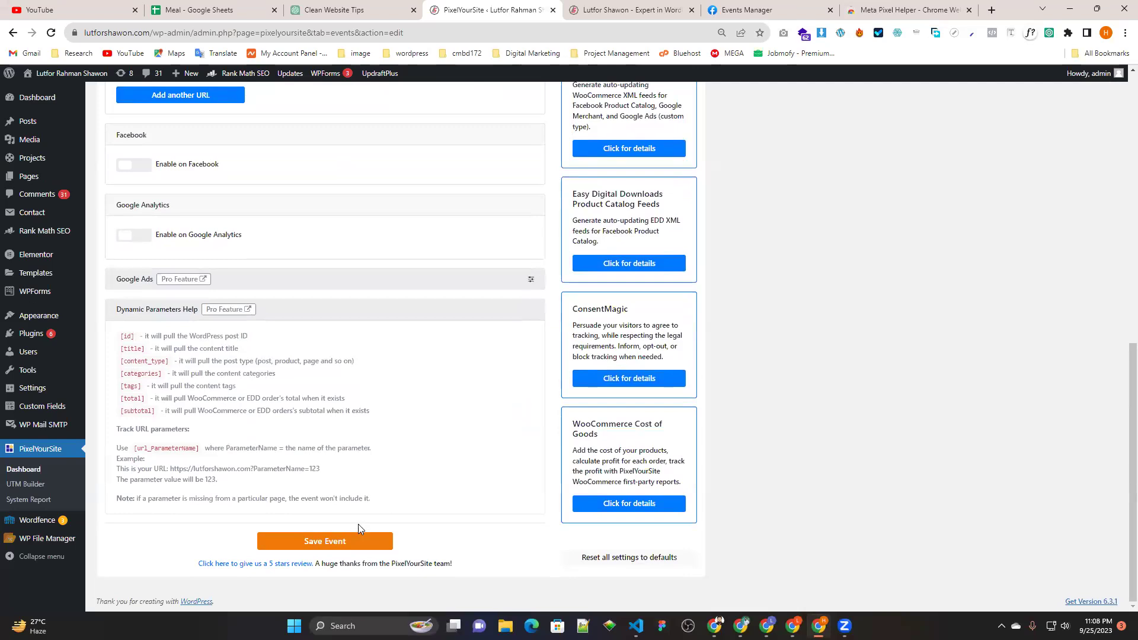
left_click(346, 538)
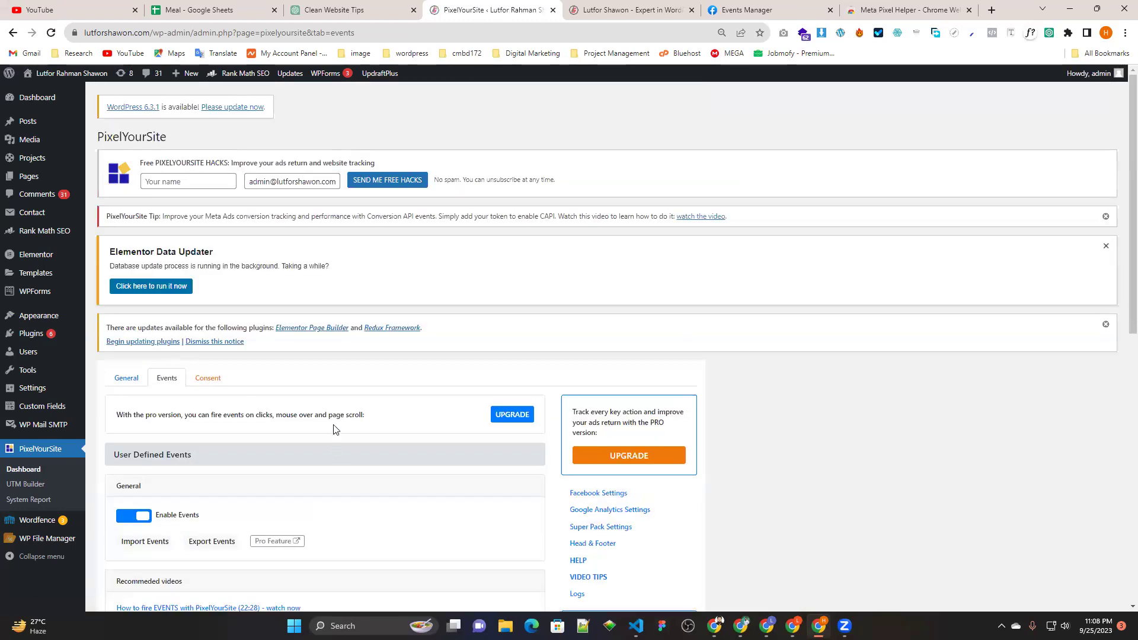
Try to enable the lead event from the events list.
scroll(333, 428, "down", 7)
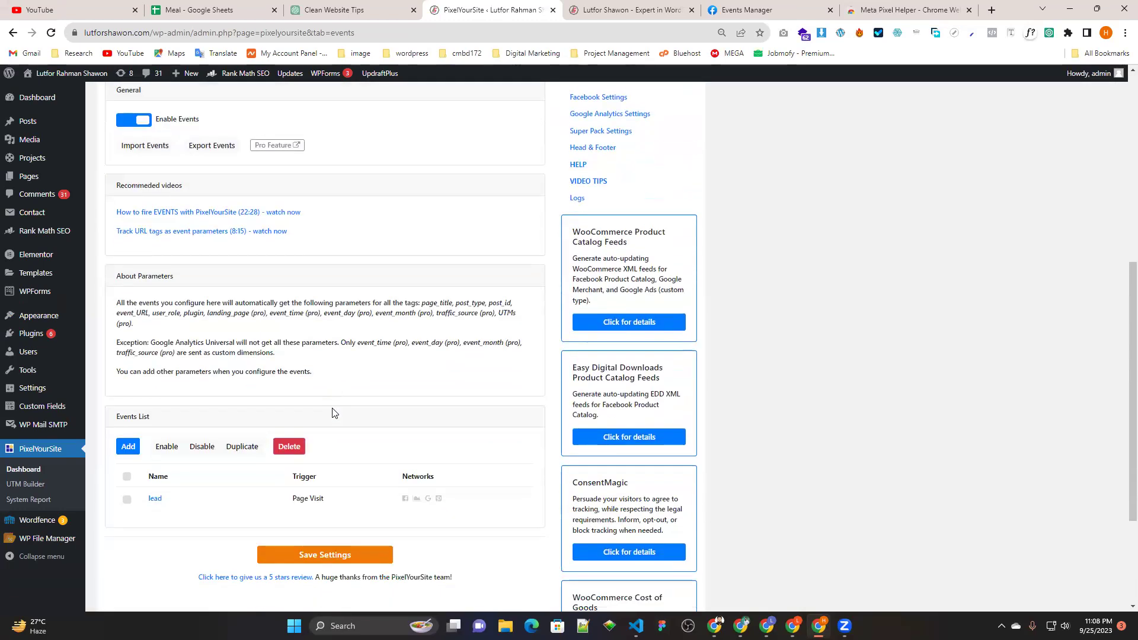
scroll(333, 413, "down", 3)
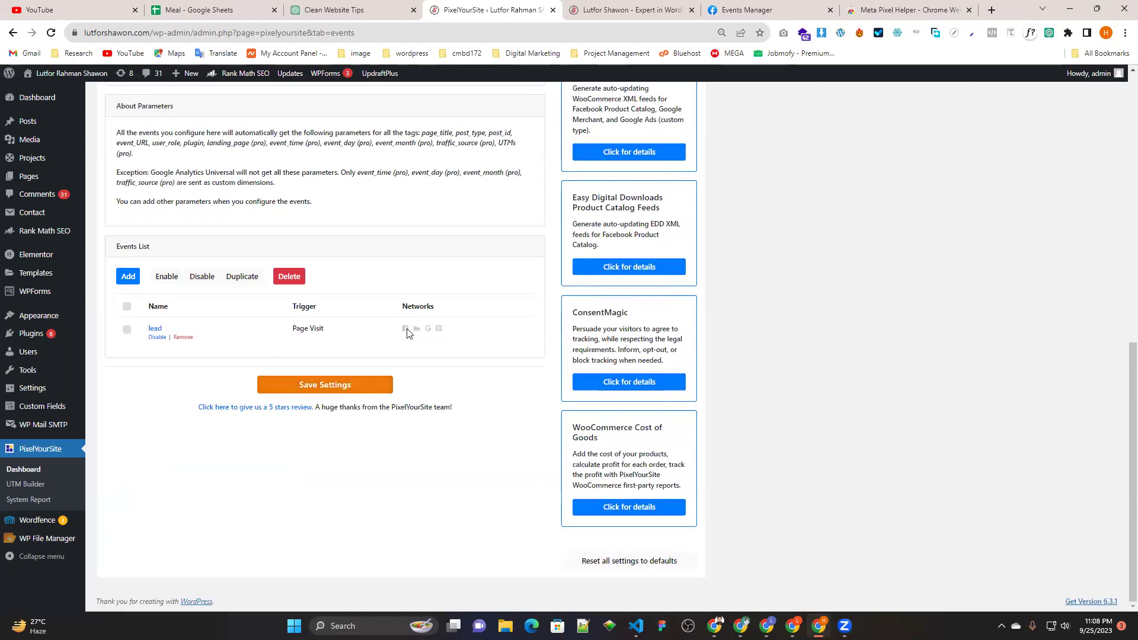
left_click(158, 337)
left_click(174, 277)
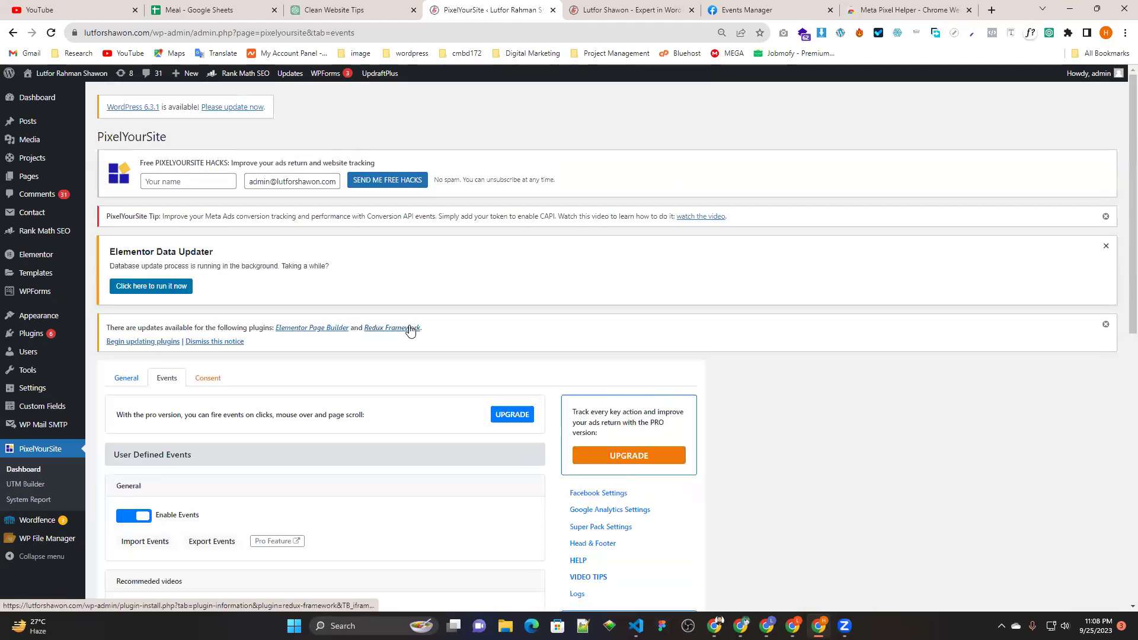
Reopen the lead event from the events list, enable it on Facebook, and look over the event types, keeping ViewContent.
scroll(437, 355, "down", 6)
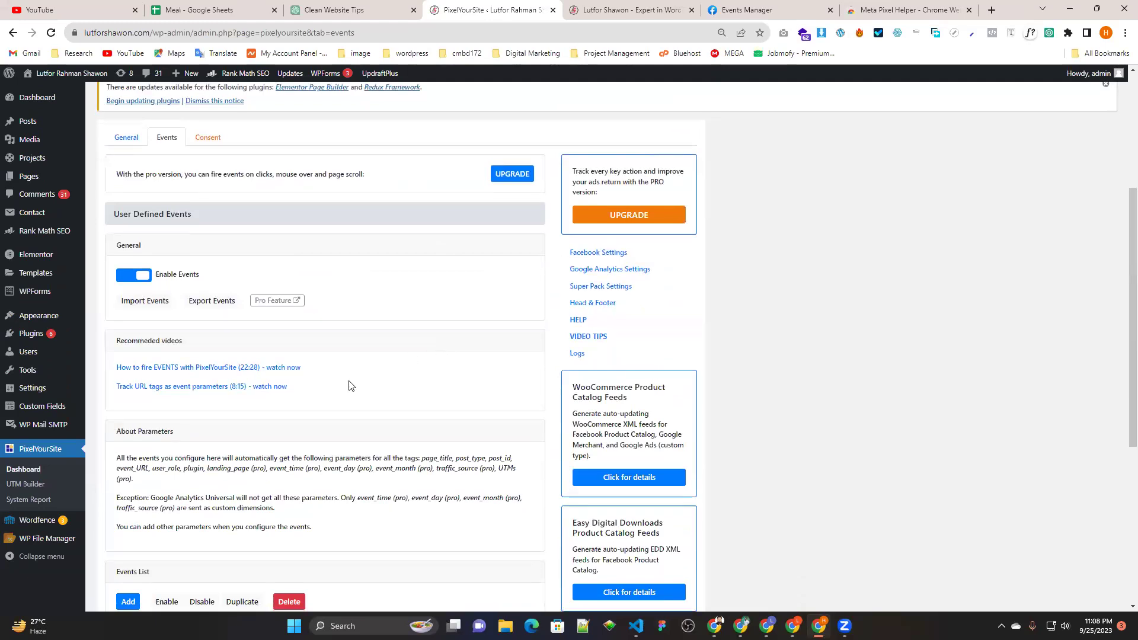
scroll(347, 381, "down", 2)
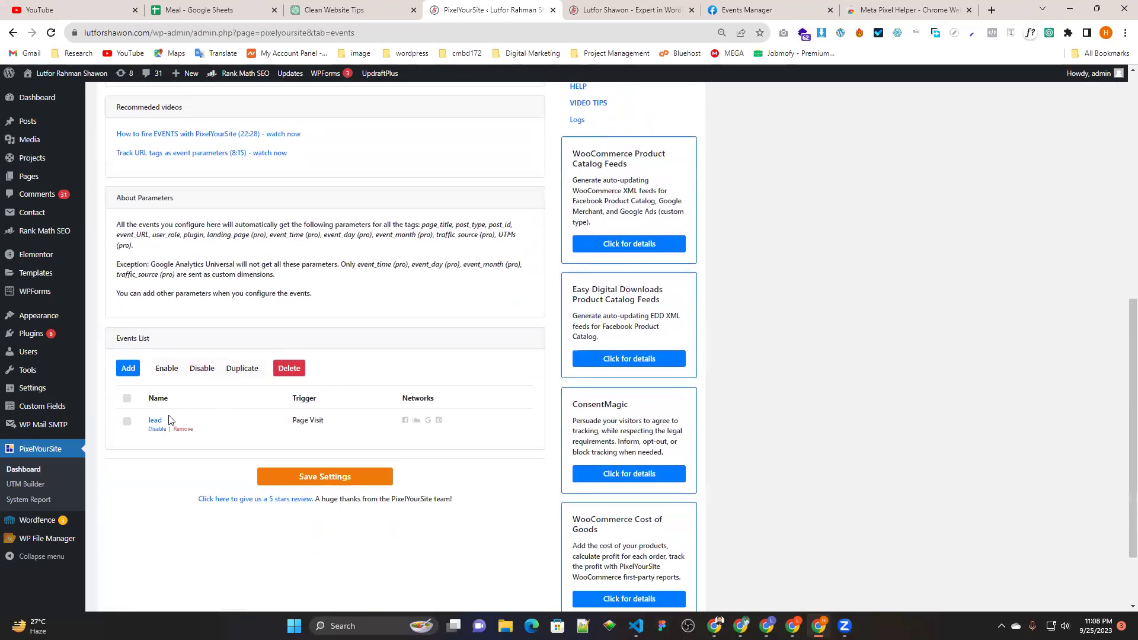
left_click(154, 420)
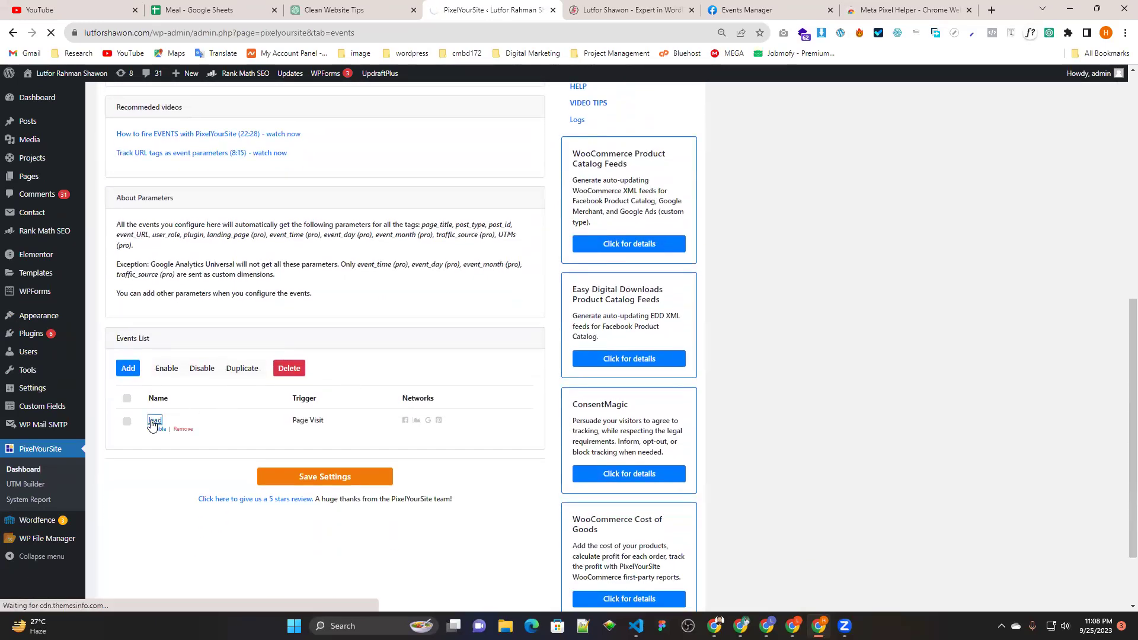
scroll(215, 395, "down", 2)
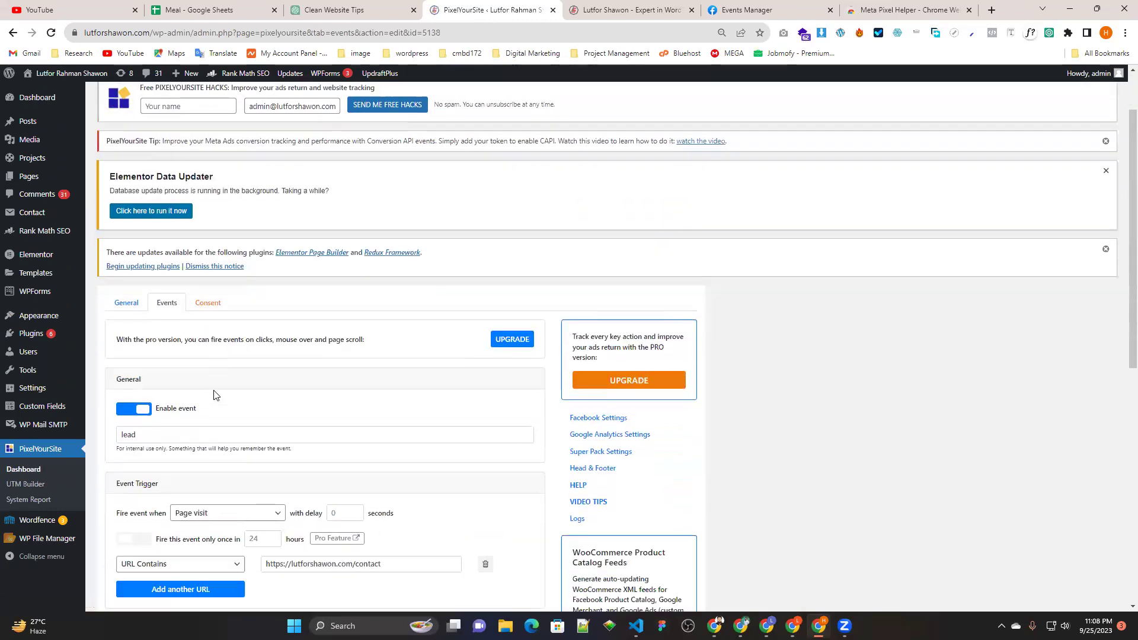
scroll(215, 395, "down", 6)
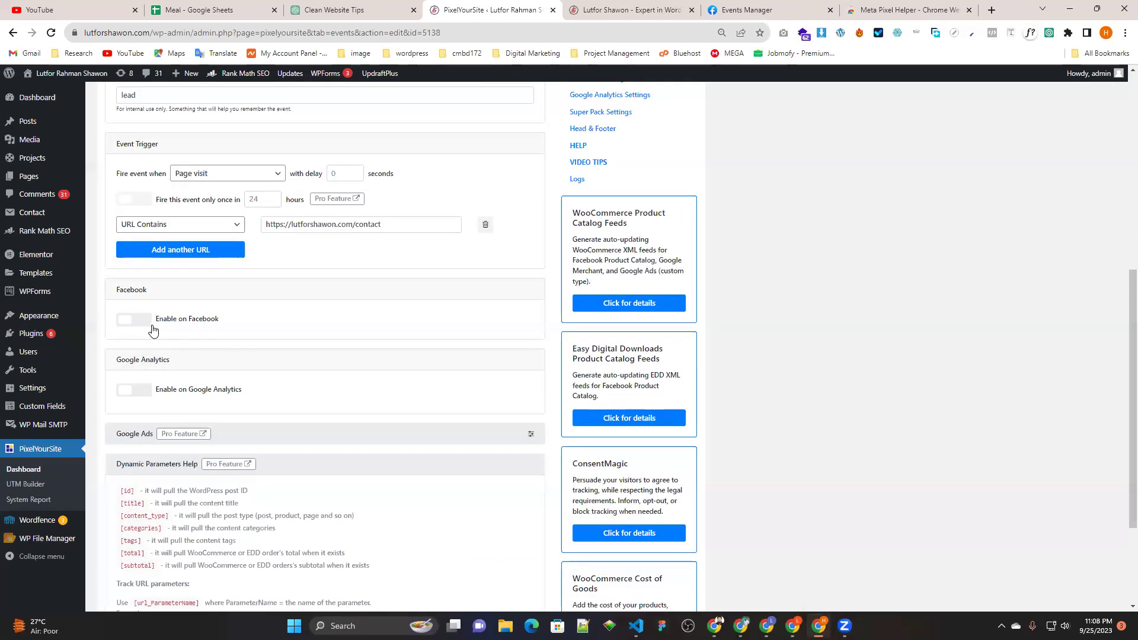
left_click(143, 321)
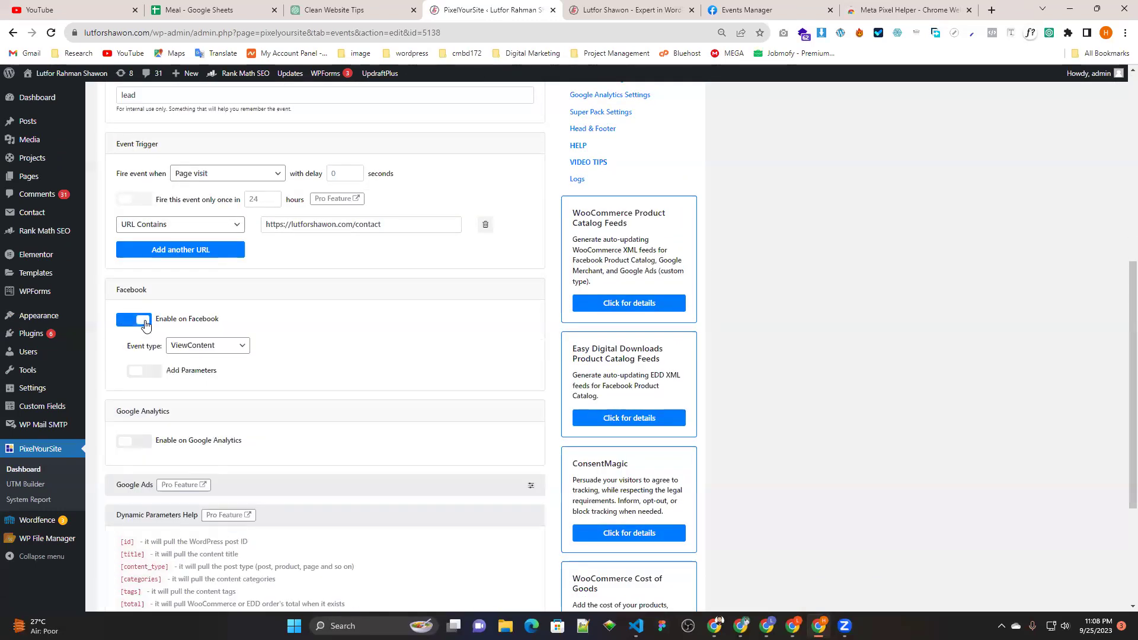
left_click(227, 350)
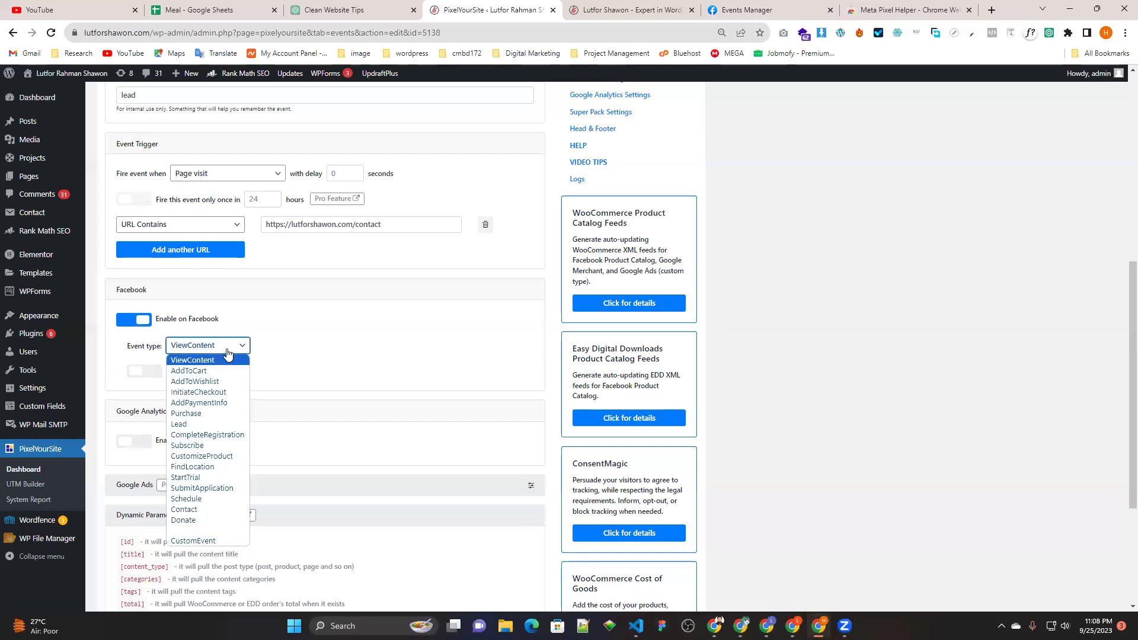
left_click(227, 349)
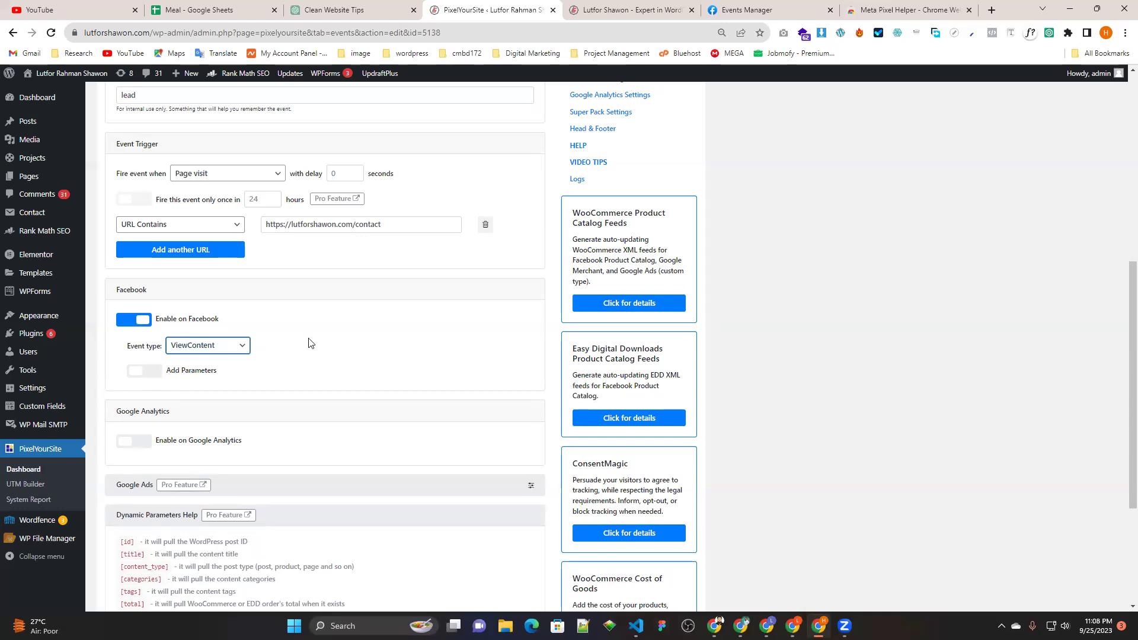
scroll(314, 342, "up", 1)
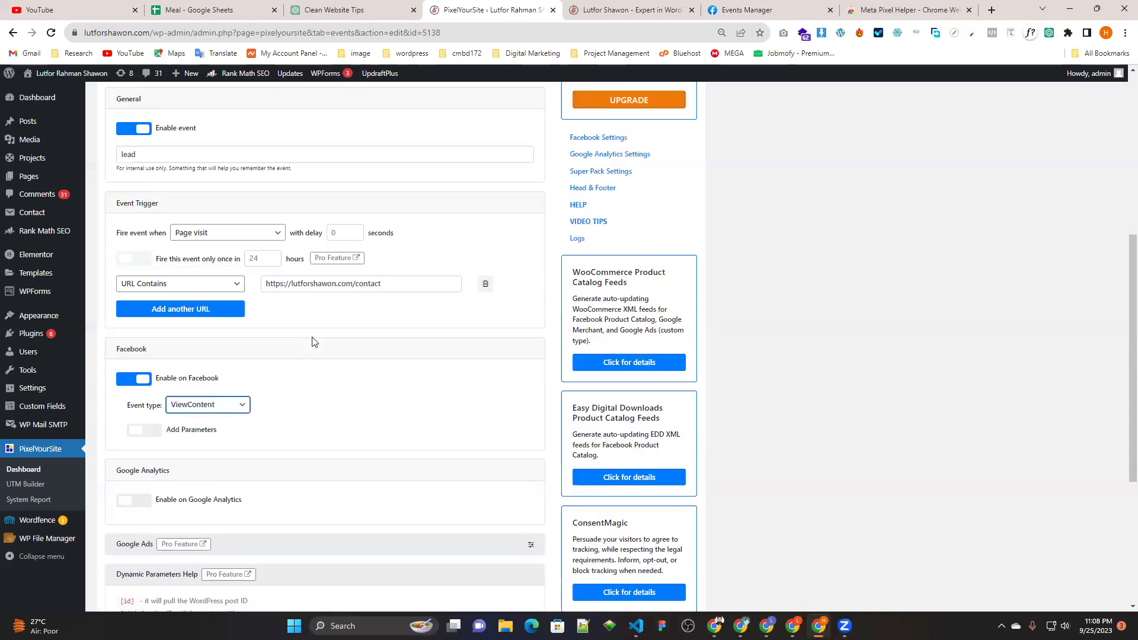
Set the lead event's Facebook event type to Lead and save the event.
left_click(223, 409)
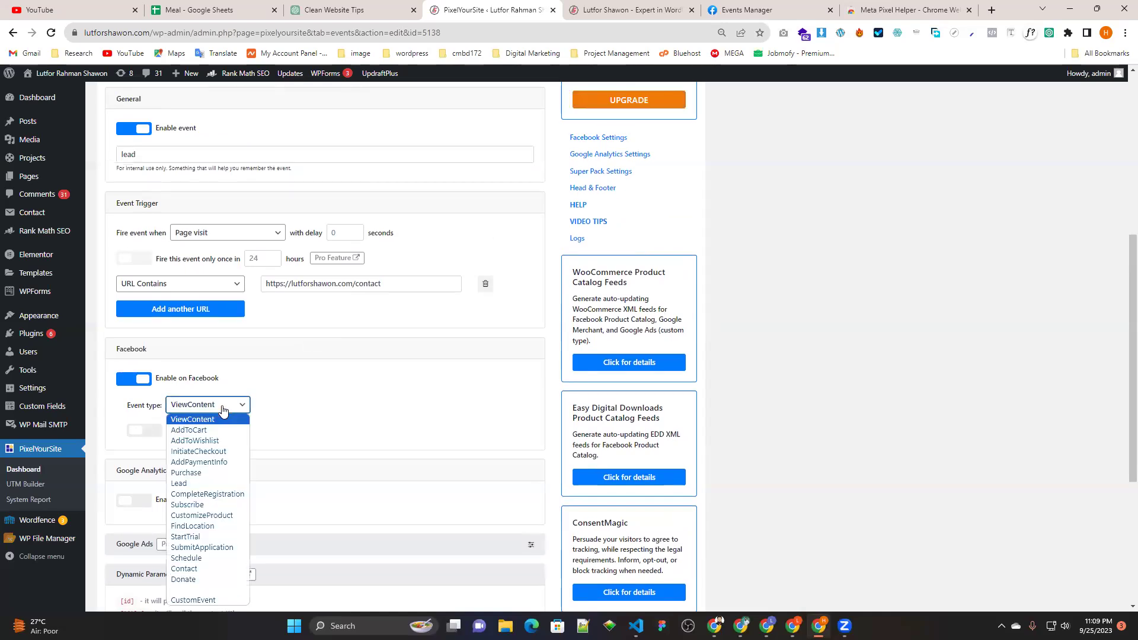
left_click(178, 483)
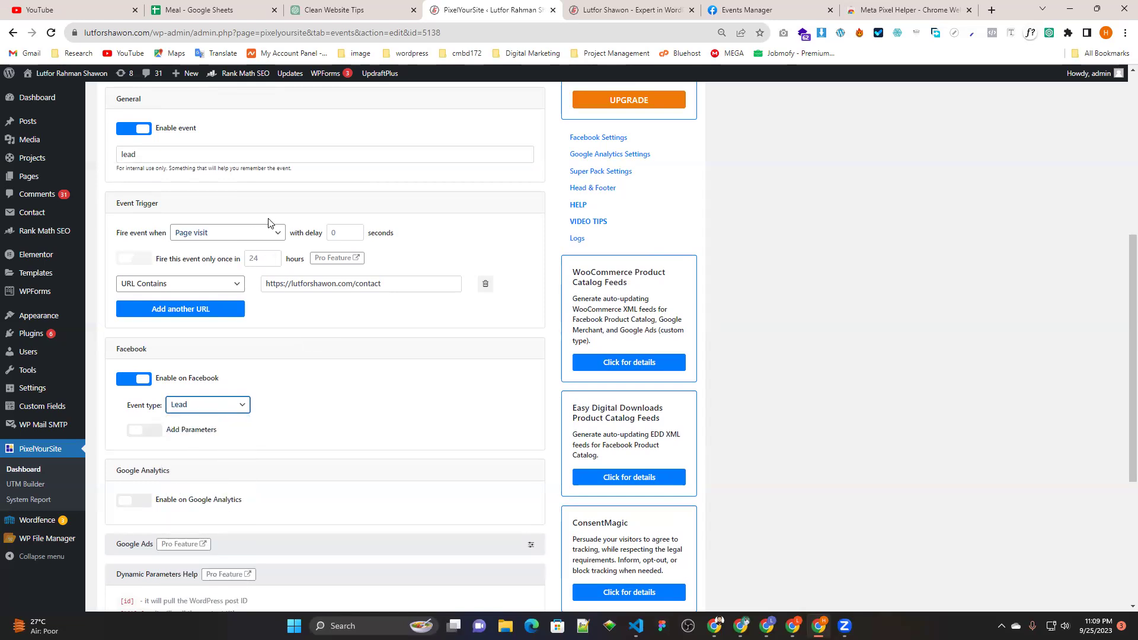
scroll(270, 223, "up", 3)
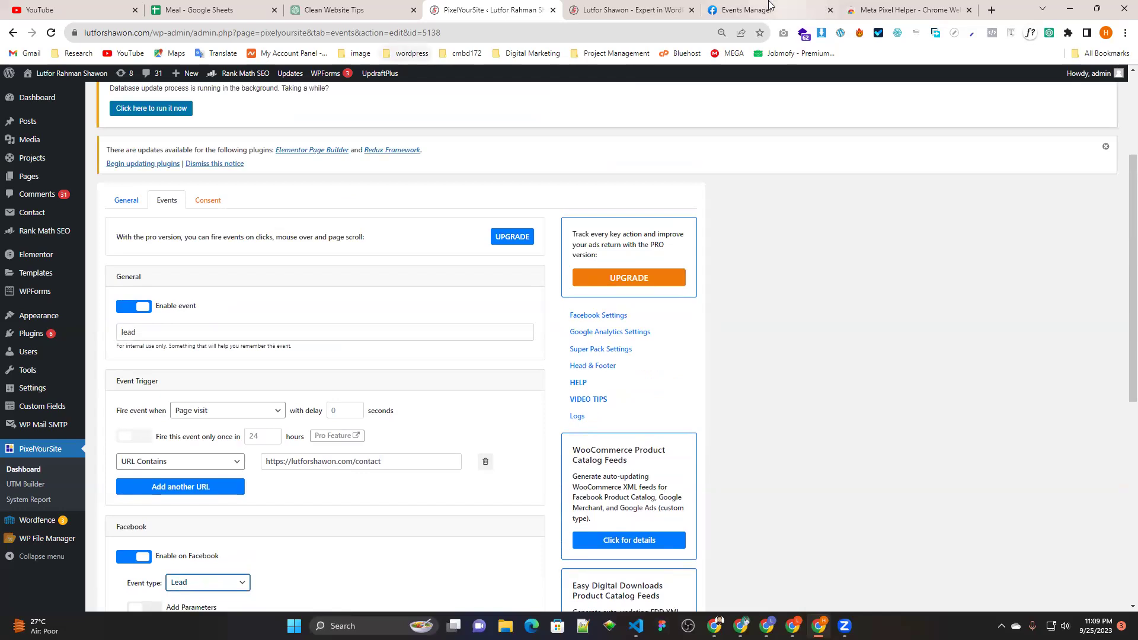
left_click(614, 6)
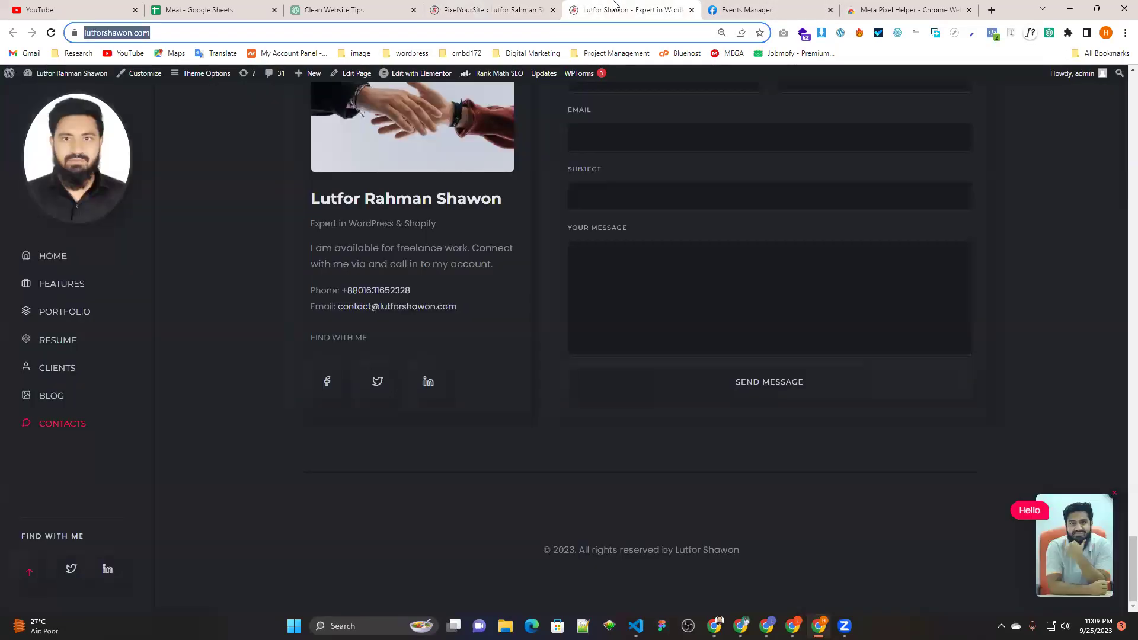
left_click(519, 6)
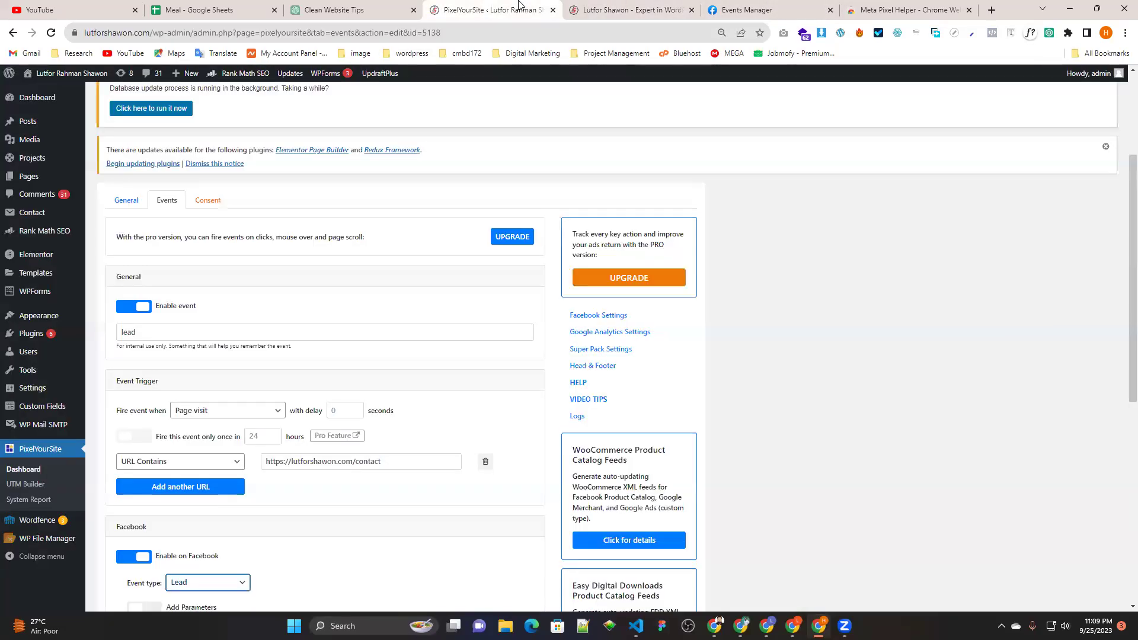
scroll(255, 320, "down", 3)
scroll(267, 333, "down", 4)
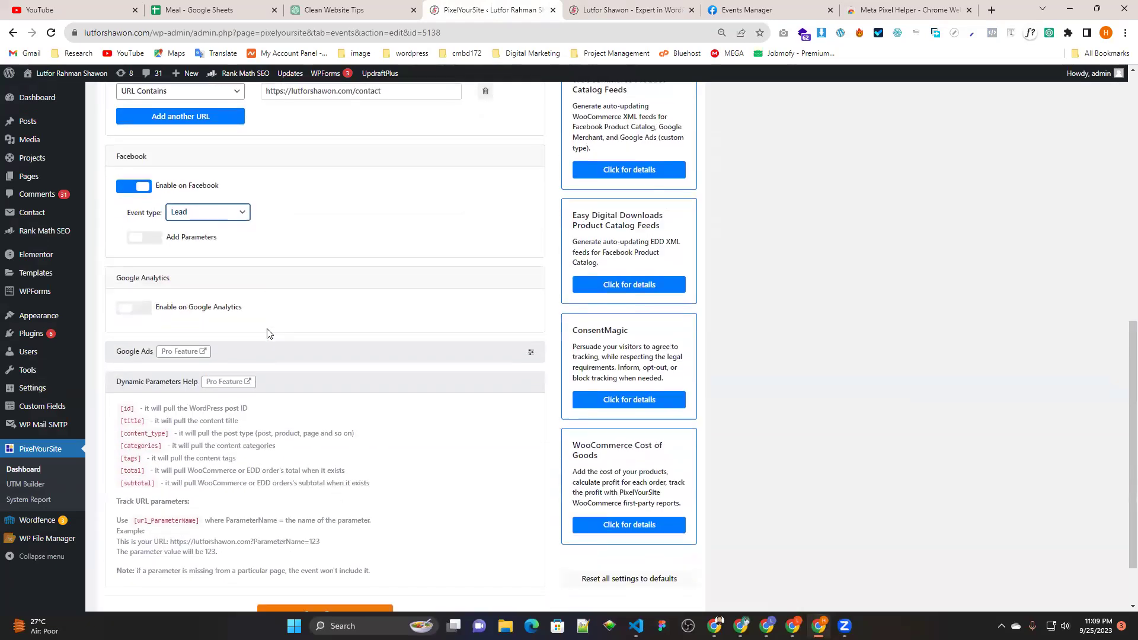
left_click(343, 550)
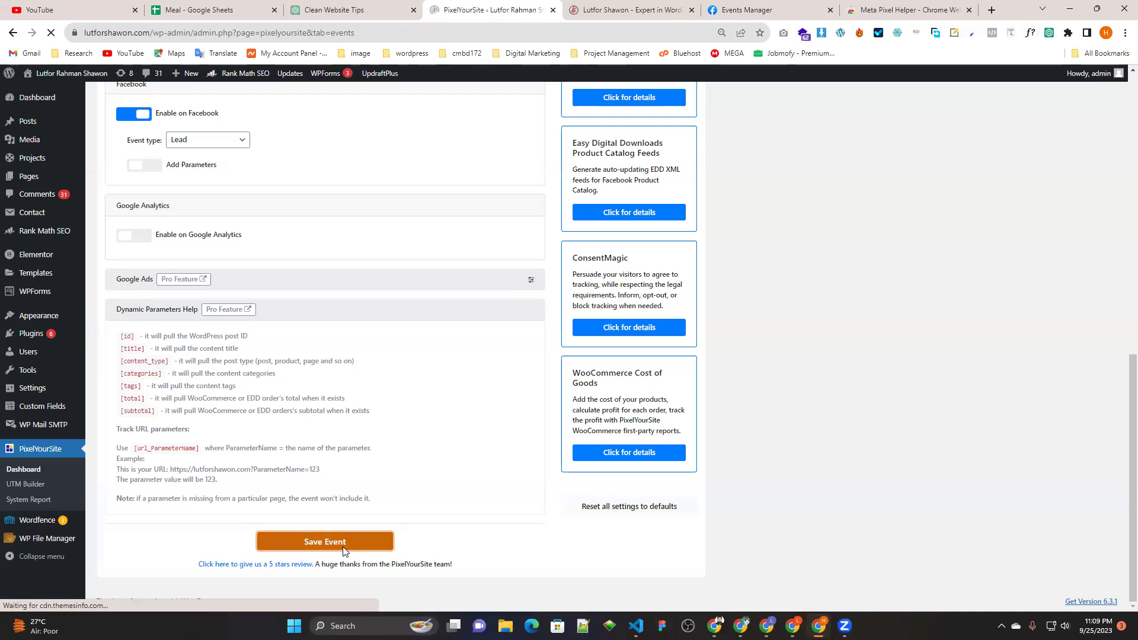
Open PixelYourSite's Head & Footer settings and examine the head and footer script fields and replacement variables.
scroll(500, 373, "down", 2)
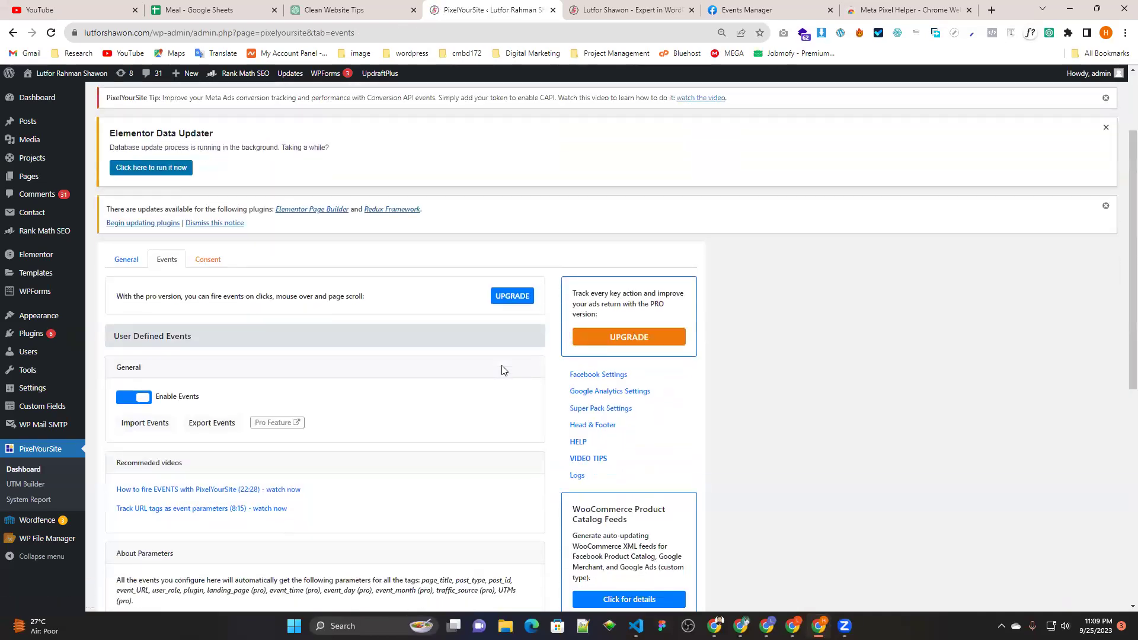
left_click(594, 431)
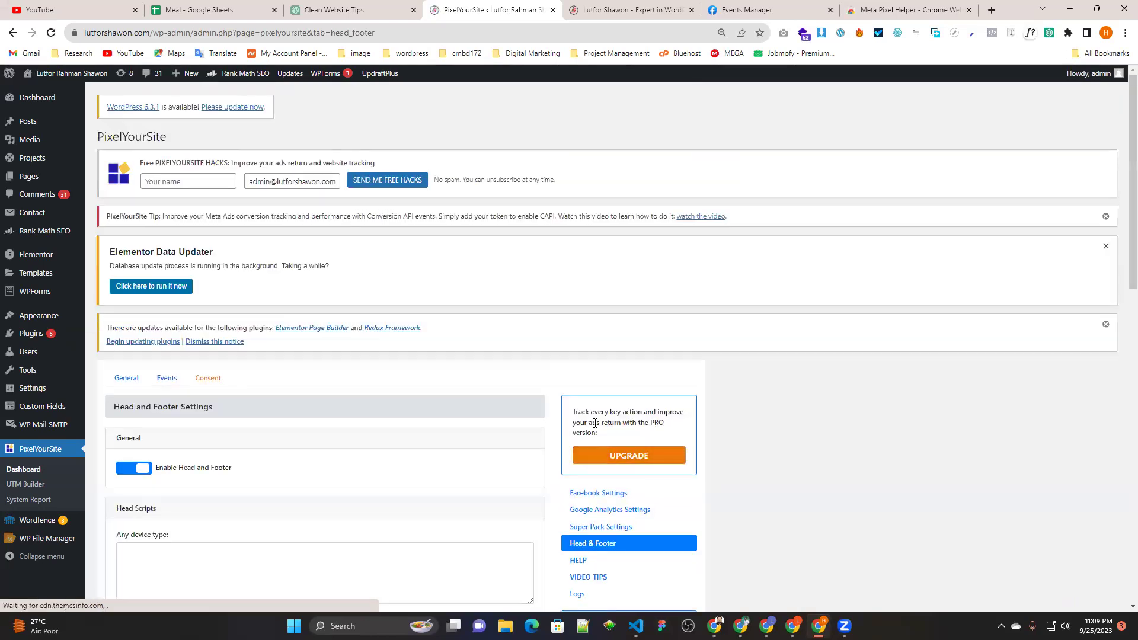
scroll(208, 443, "down", 2)
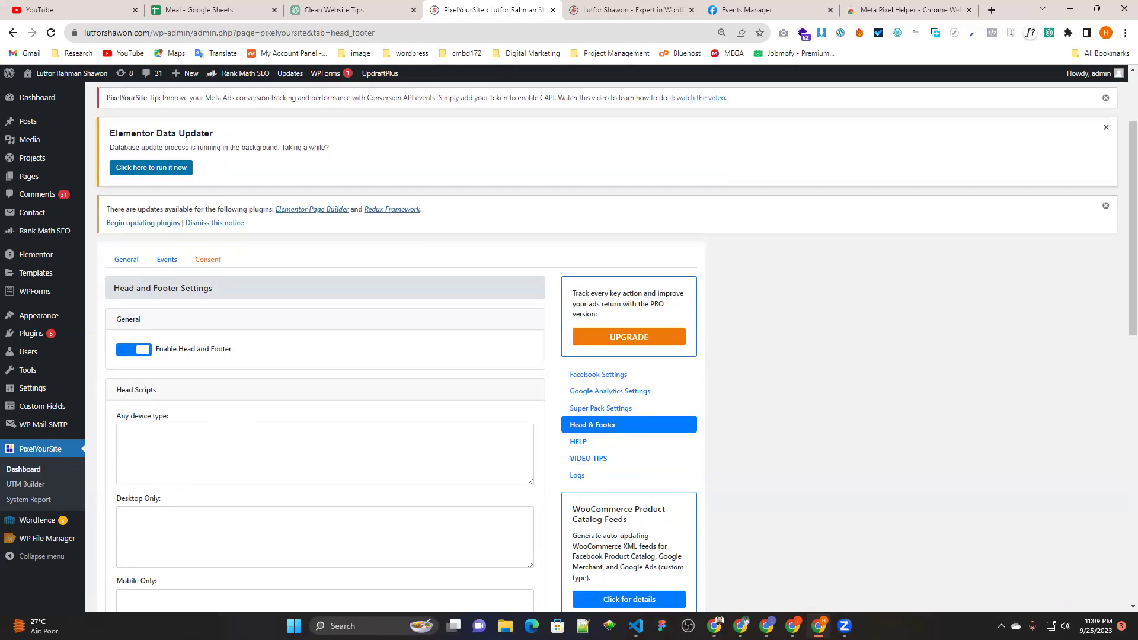
scroll(127, 439, "down", 3)
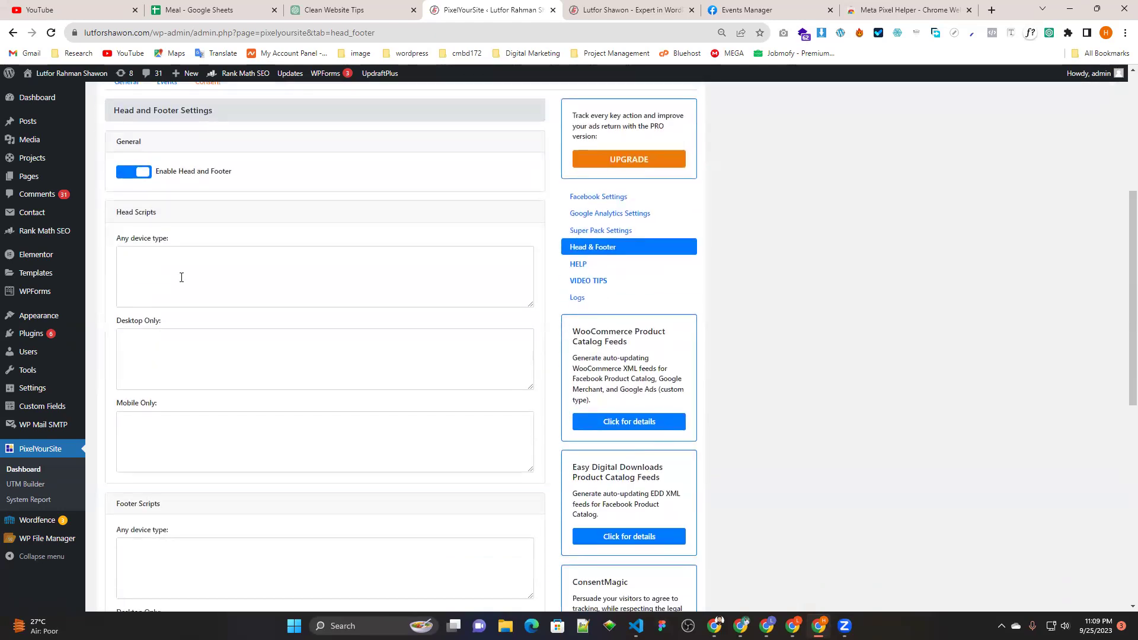
scroll(184, 270, "down", 1)
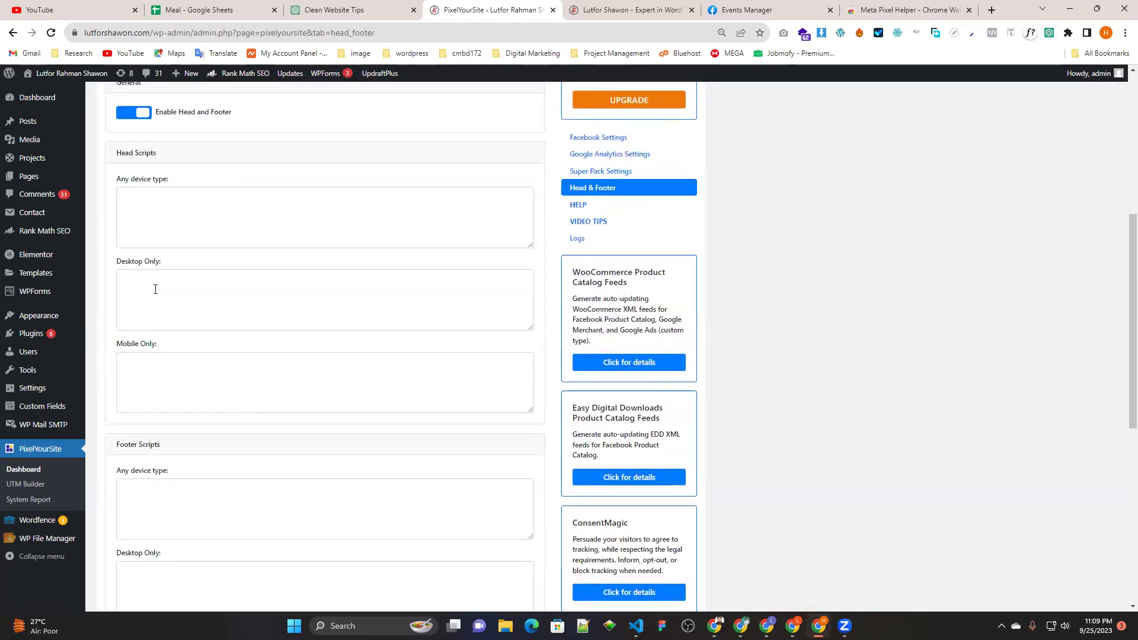
scroll(186, 422, "down", 1)
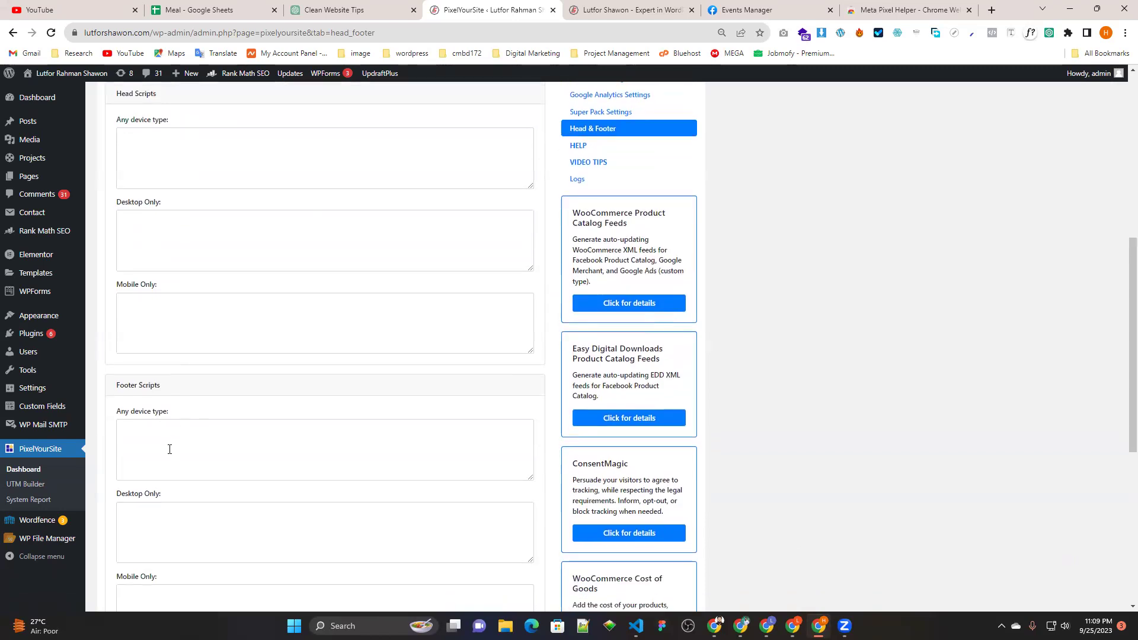
scroll(170, 449, "down", 6)
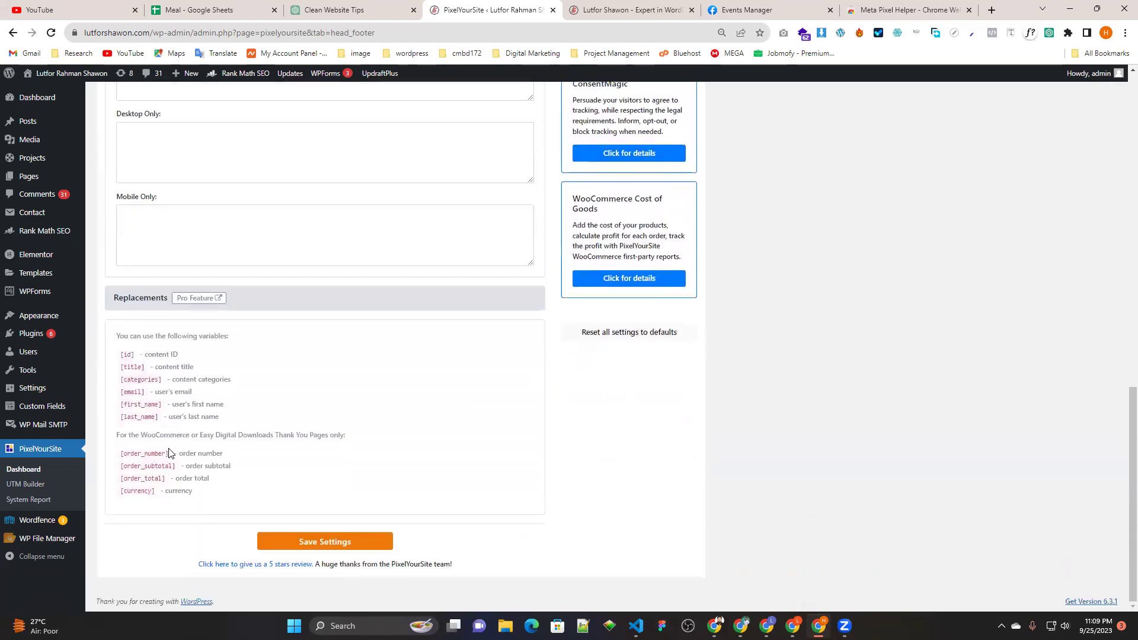
scroll(172, 451, "up", 4)
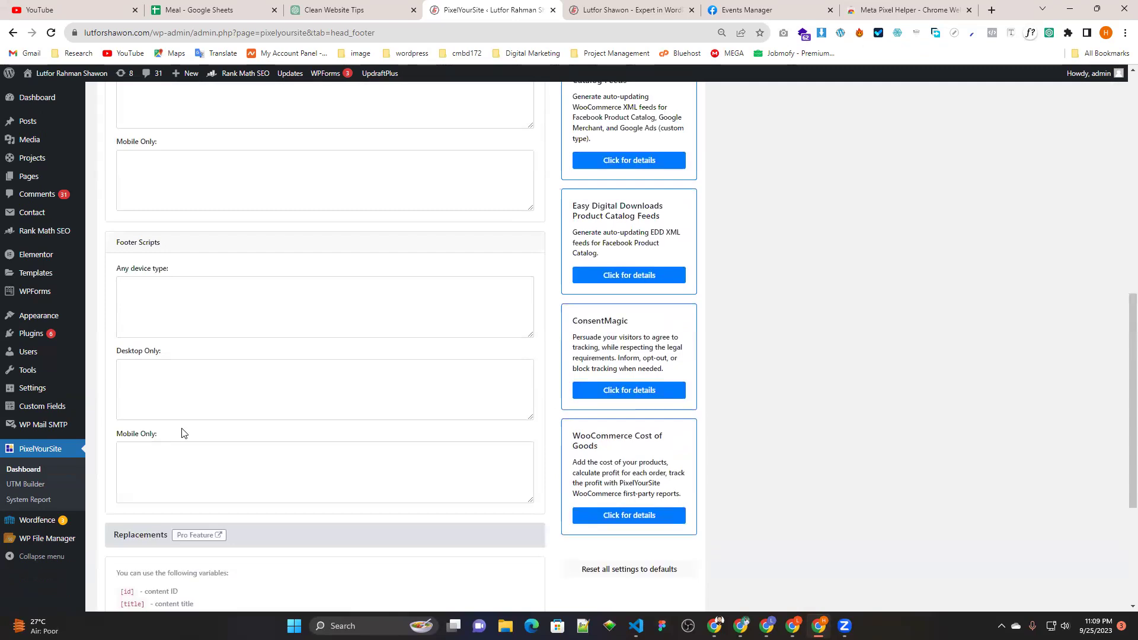
scroll(197, 445, "up", 1)
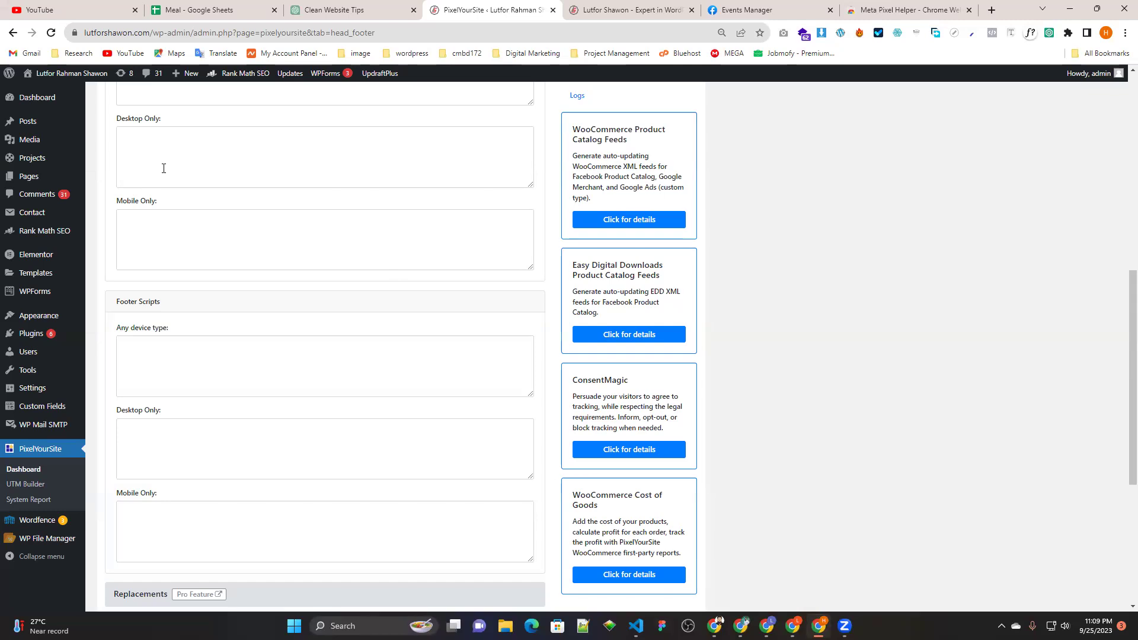
scroll(307, 161, "up", 2)
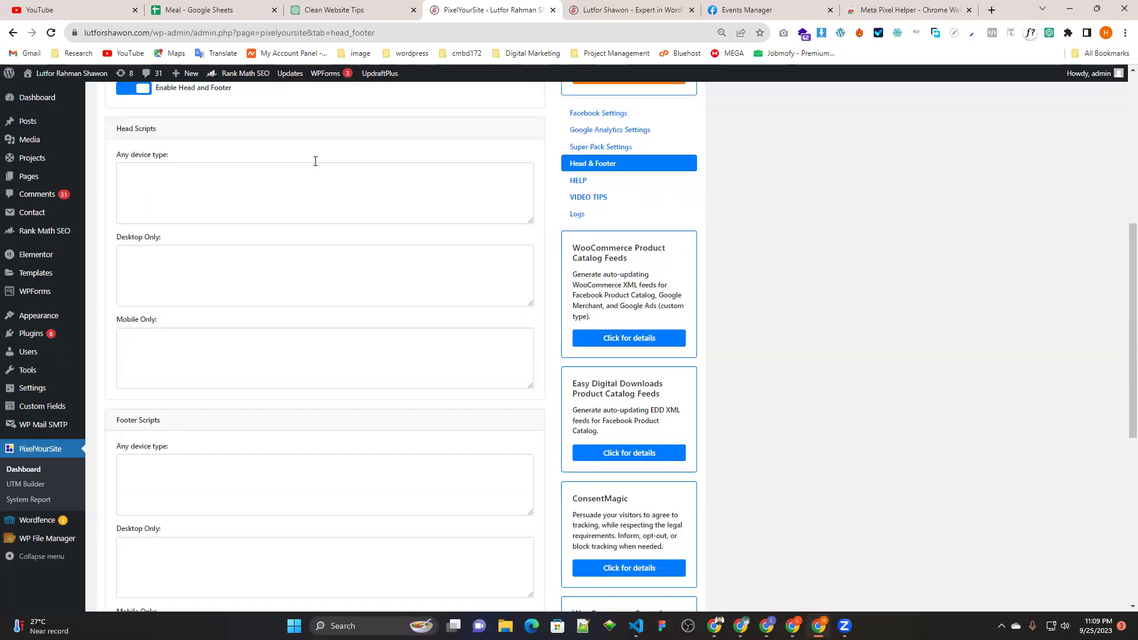
scroll(315, 161, "up", 2)
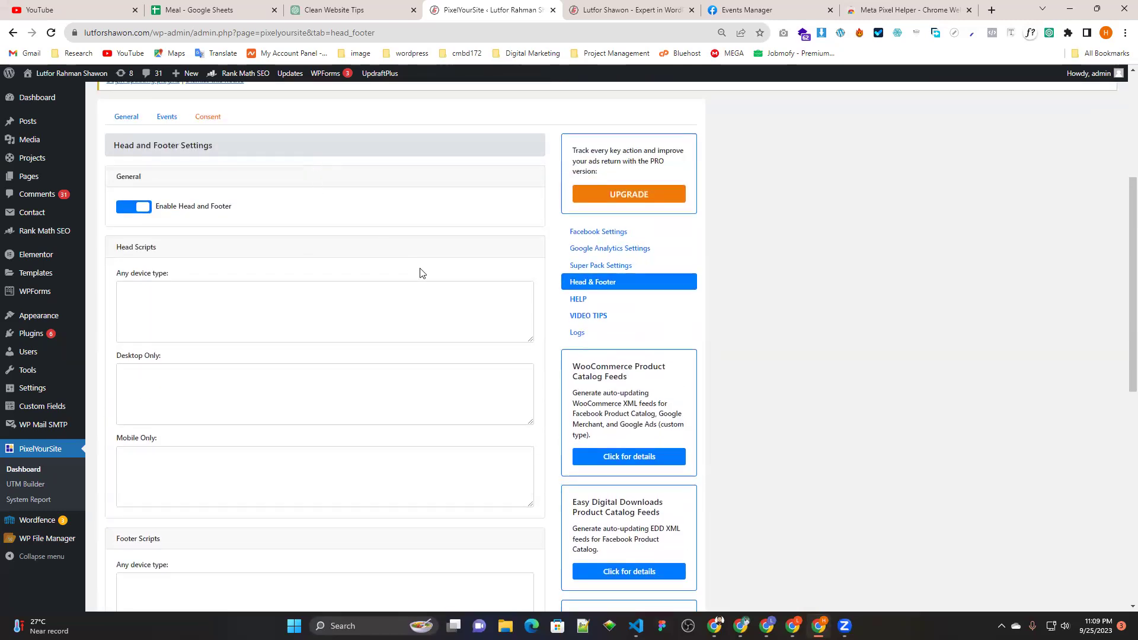
scroll(421, 273, "down", 8)
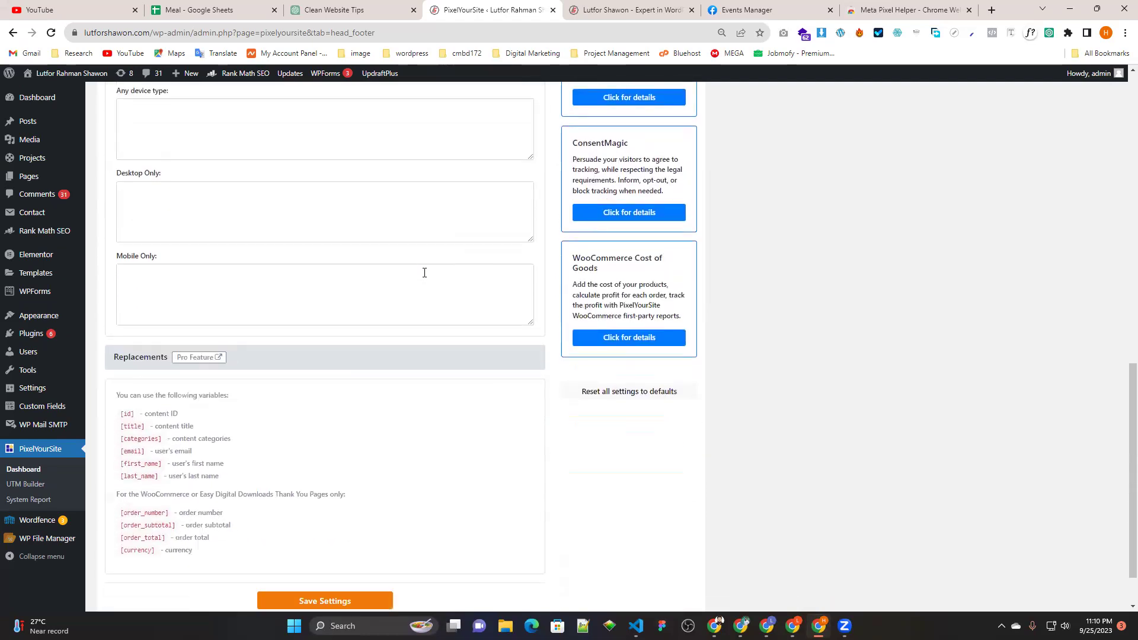
scroll(424, 274, "down", 1)
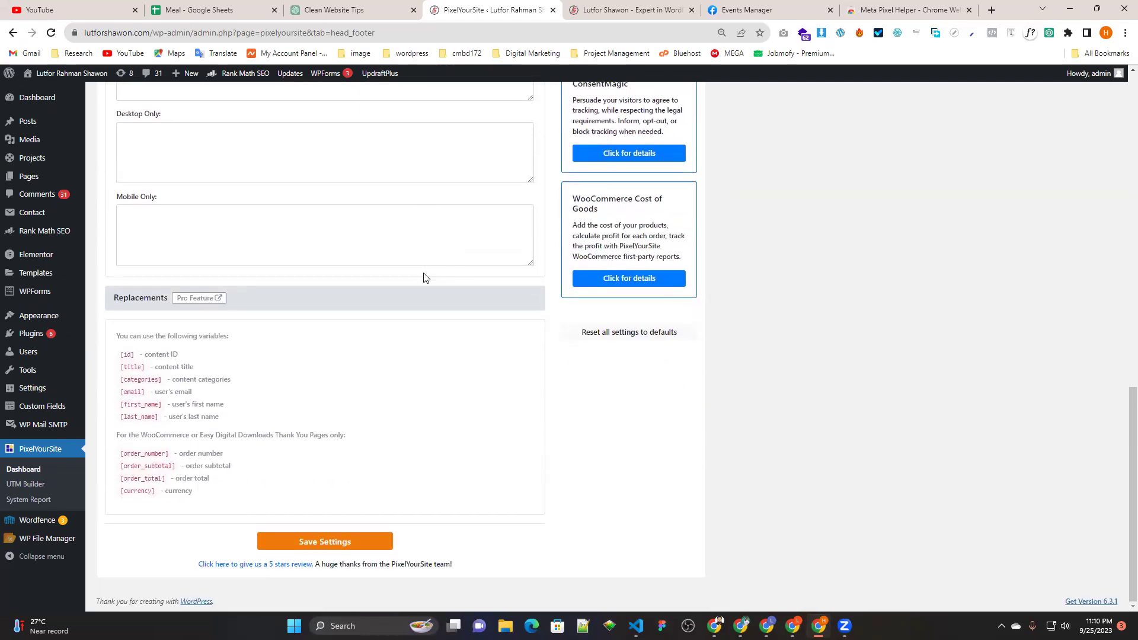
Search the WordPress plugin directory for "meta for woocommerce" and look over the Facebook for WooCommerce entry.
mouse_move(26, 333)
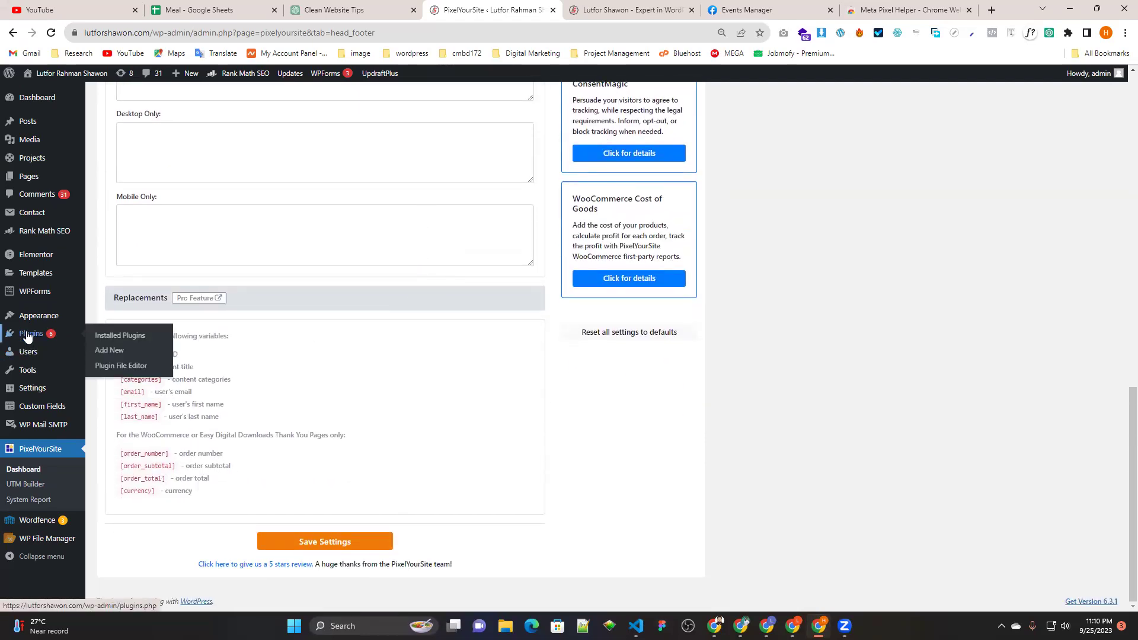
left_click(111, 350)
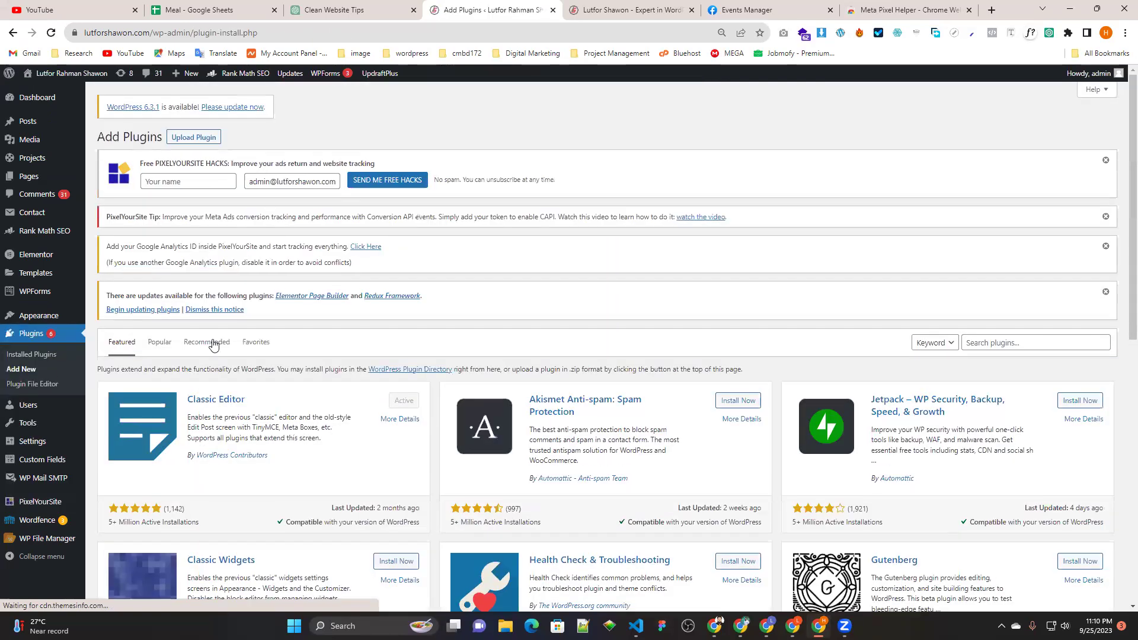
left_click(1003, 341)
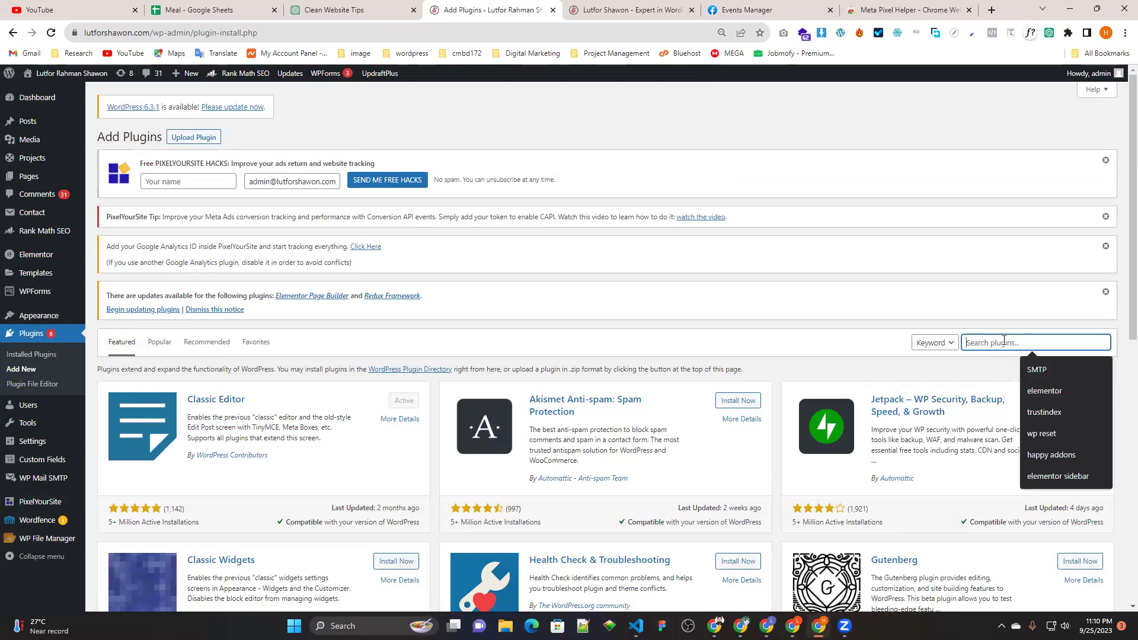
type("m")
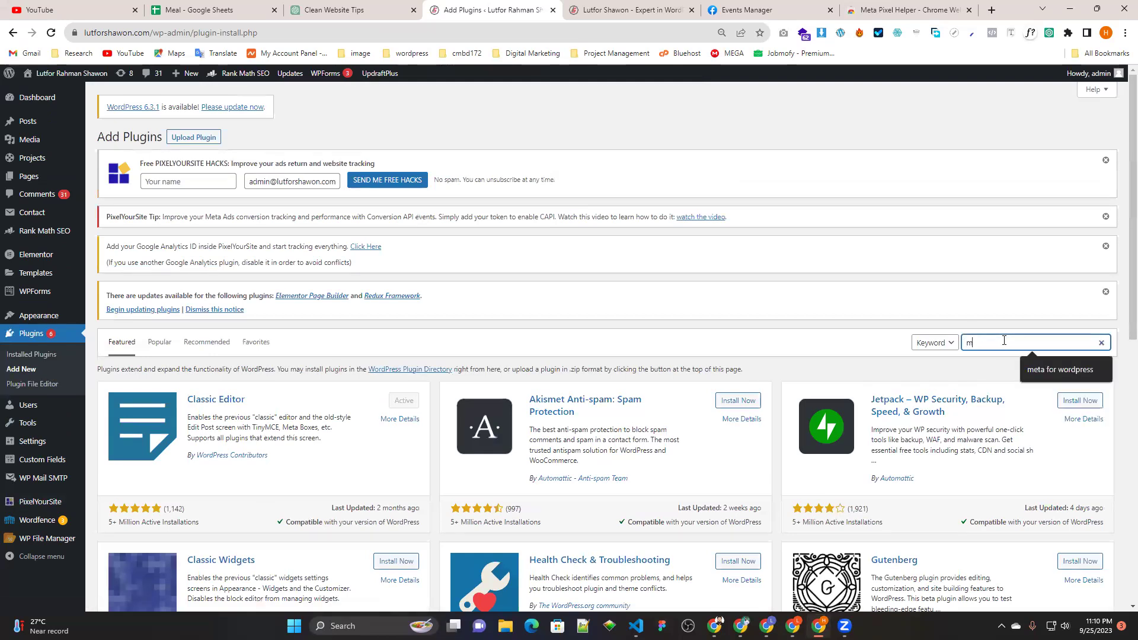
type("eta for woocommerce")
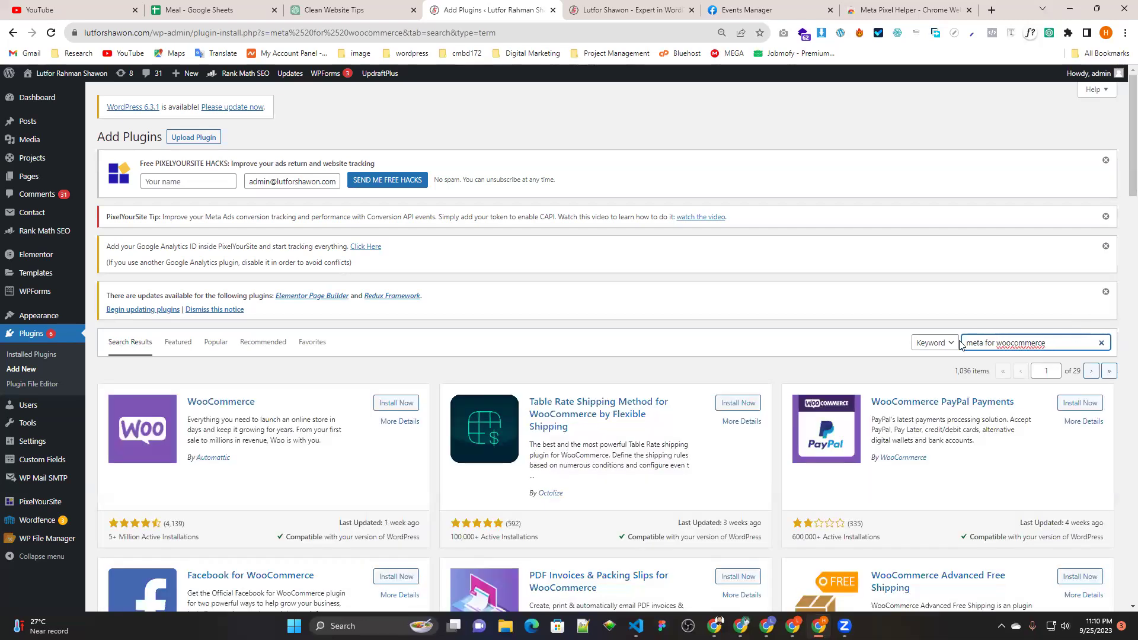
scroll(580, 371, "down", 2)
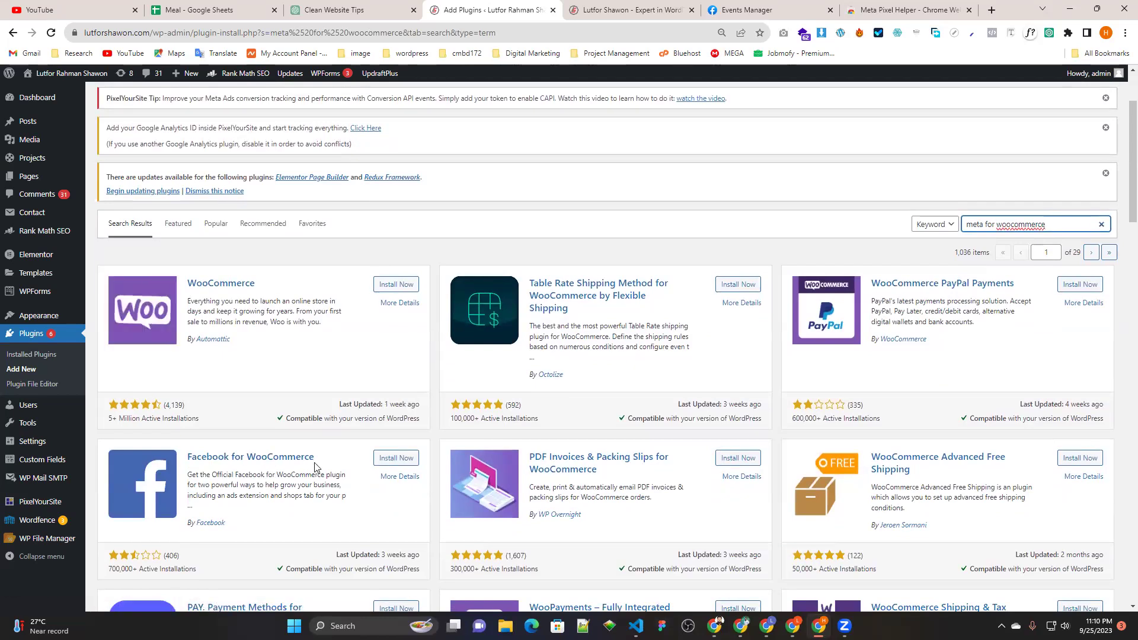
scroll(316, 469, "down", 1)
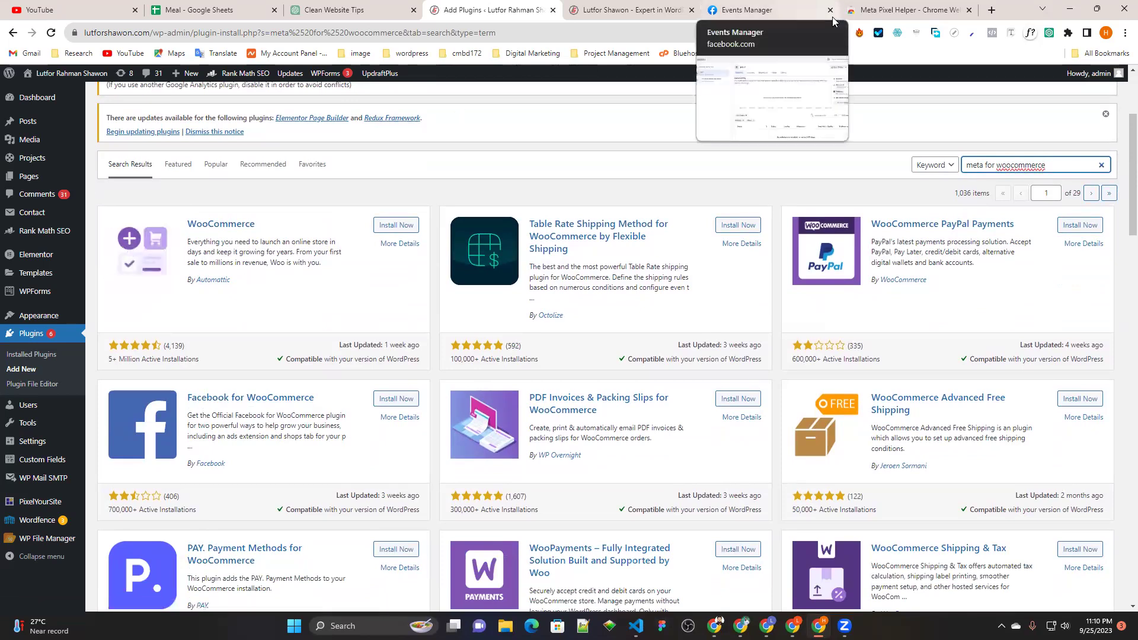
Open fiverr.com in a new browser tab.
left_click(991, 10)
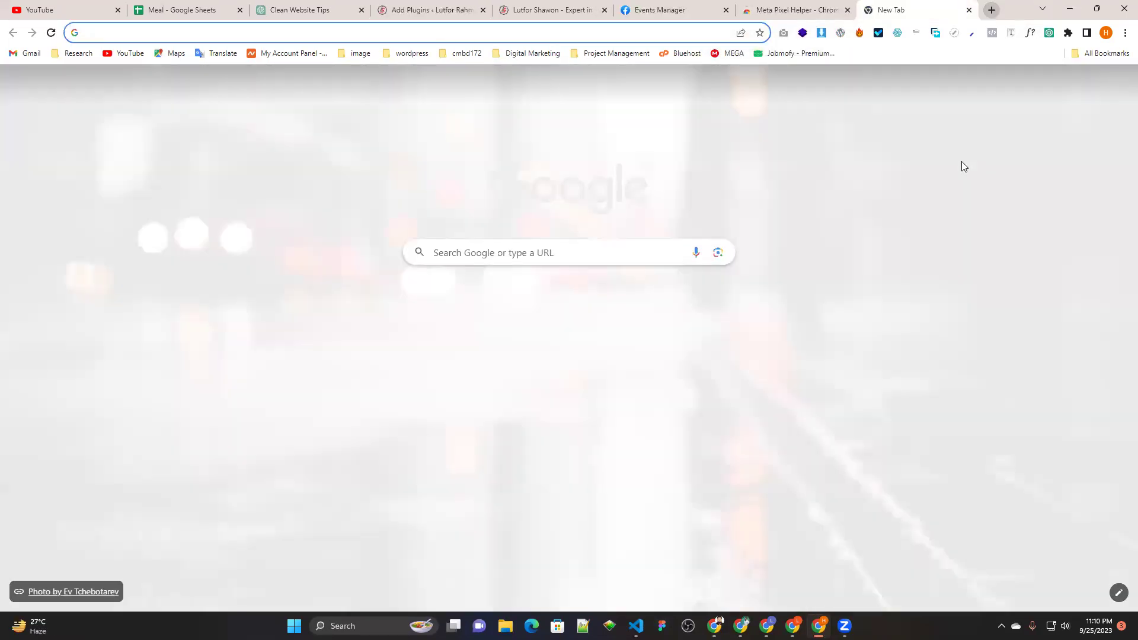
type("face")
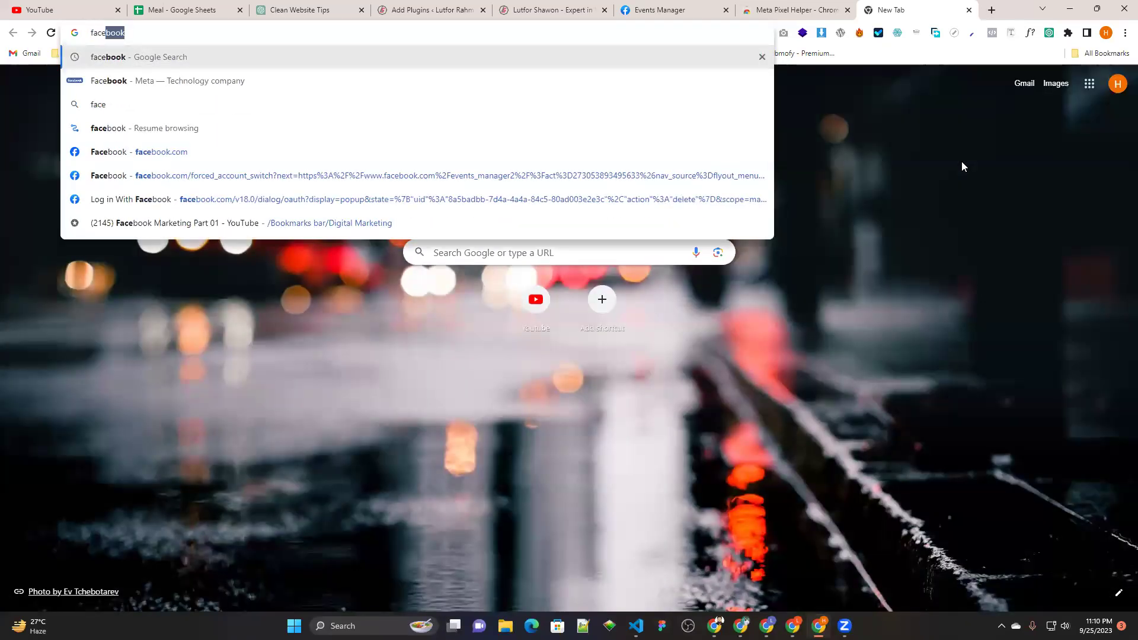
key("BackSpace")
key("BackSpace")
key("BackSpace")
key("BackSpace")
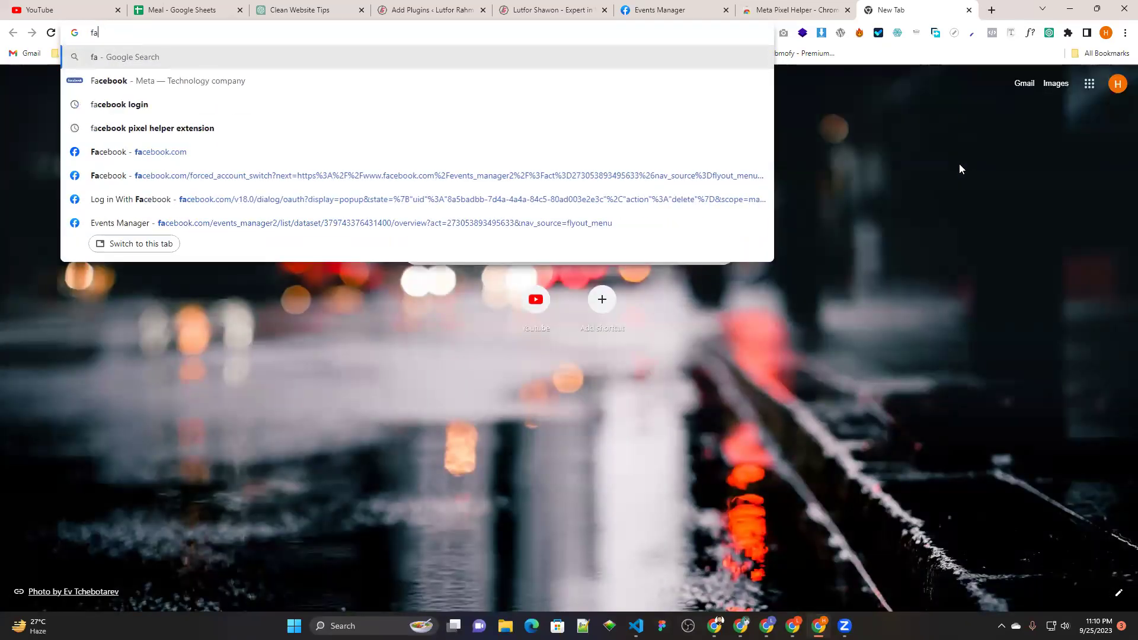
type("ive")
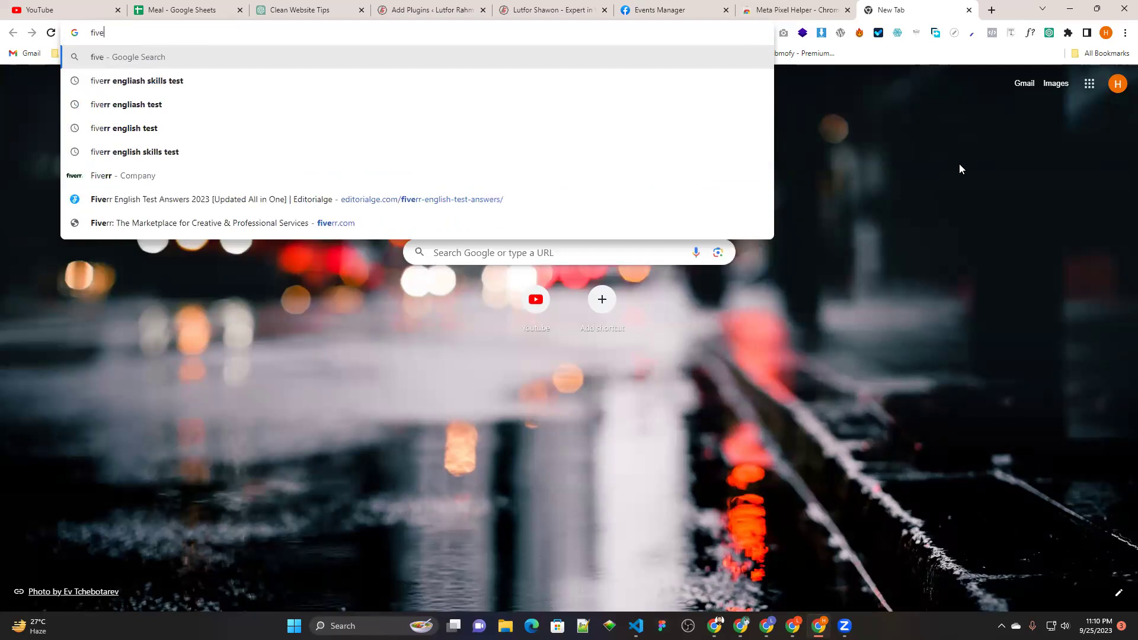
type("rr")
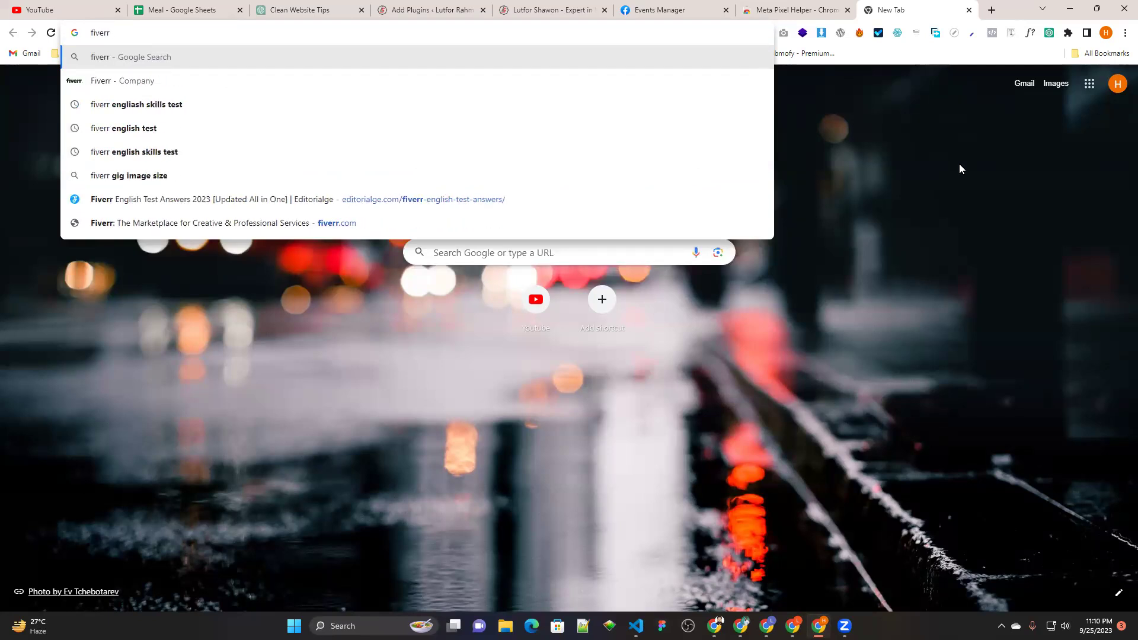
type(".com")
key("Return")
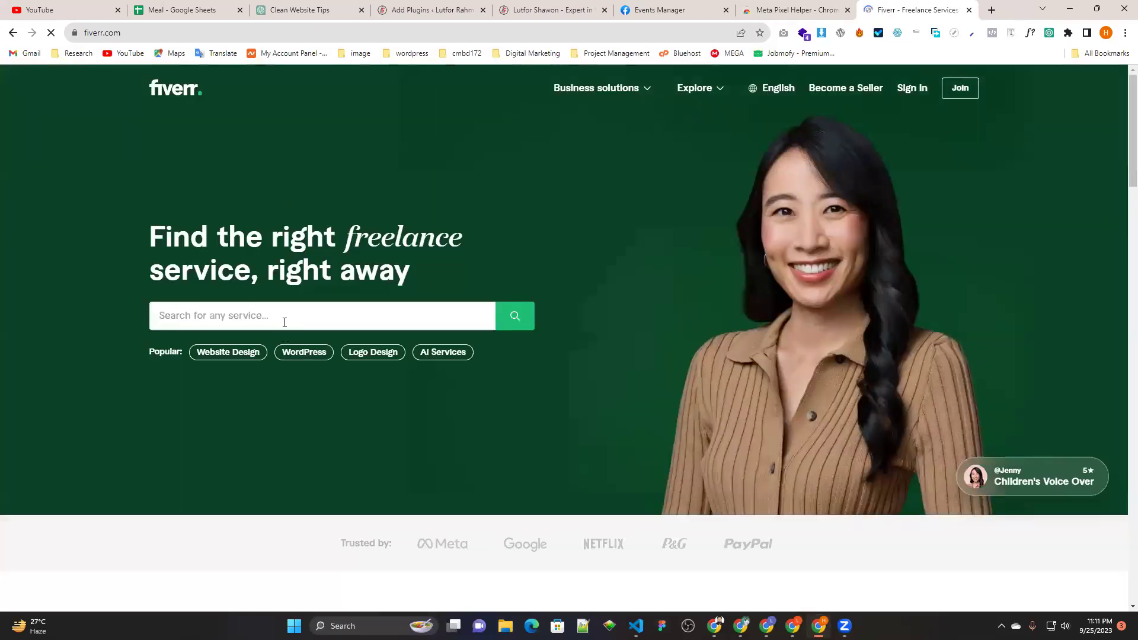
Search Fiverr for "facebook pixel" services and dismiss the account creation prompt.
left_click(284, 320)
type("f")
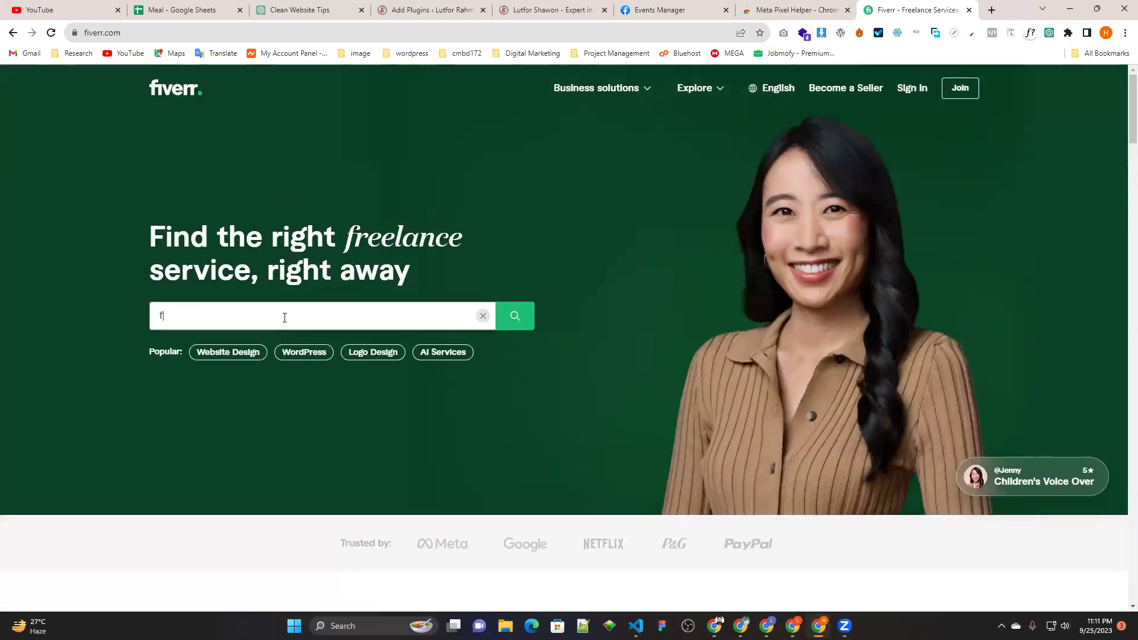
type("aceb")
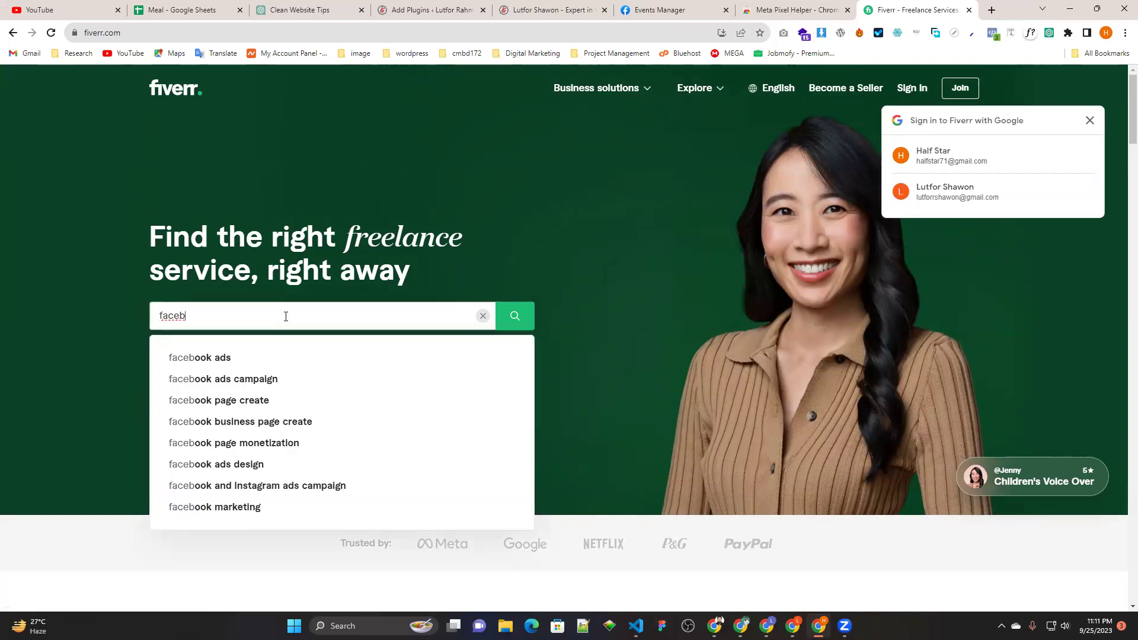
type("ook ")
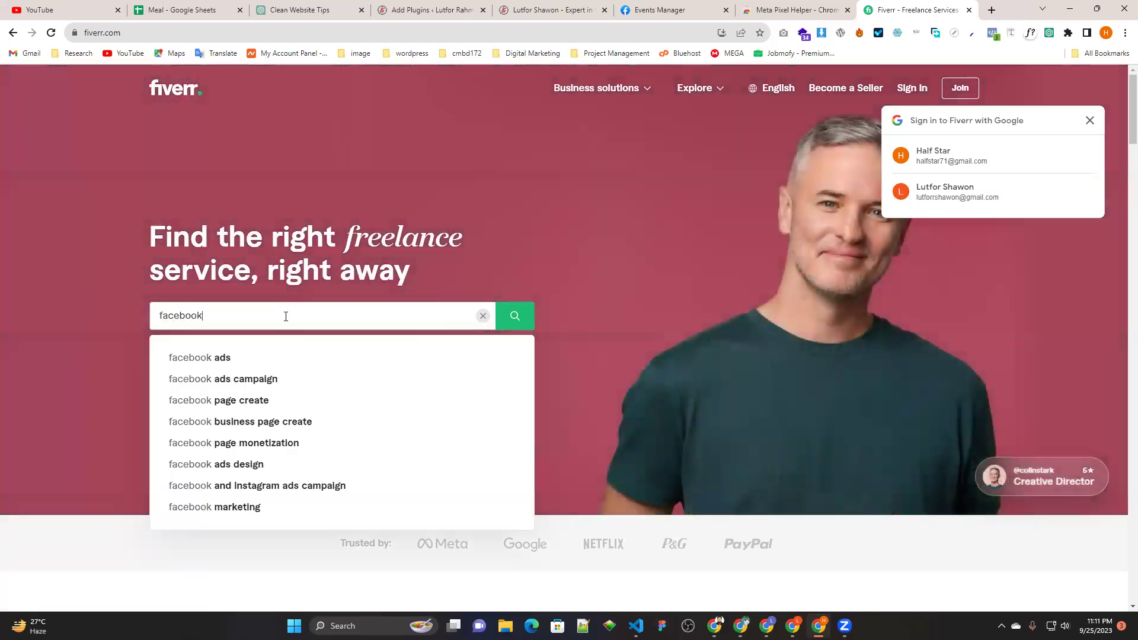
type("pixe")
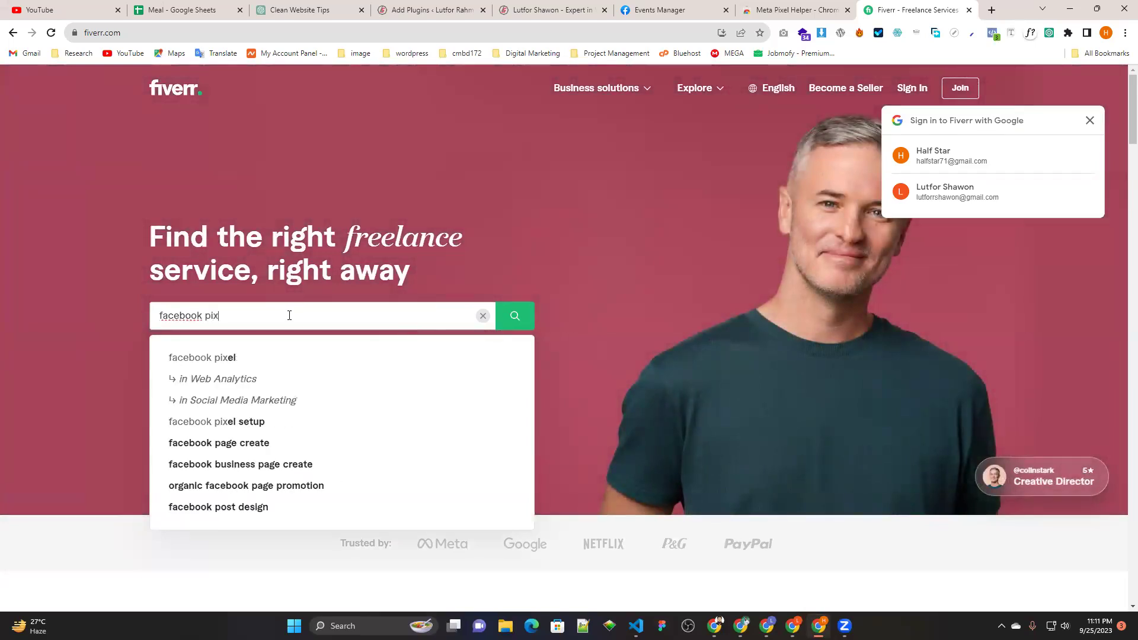
type("l")
key("Return")
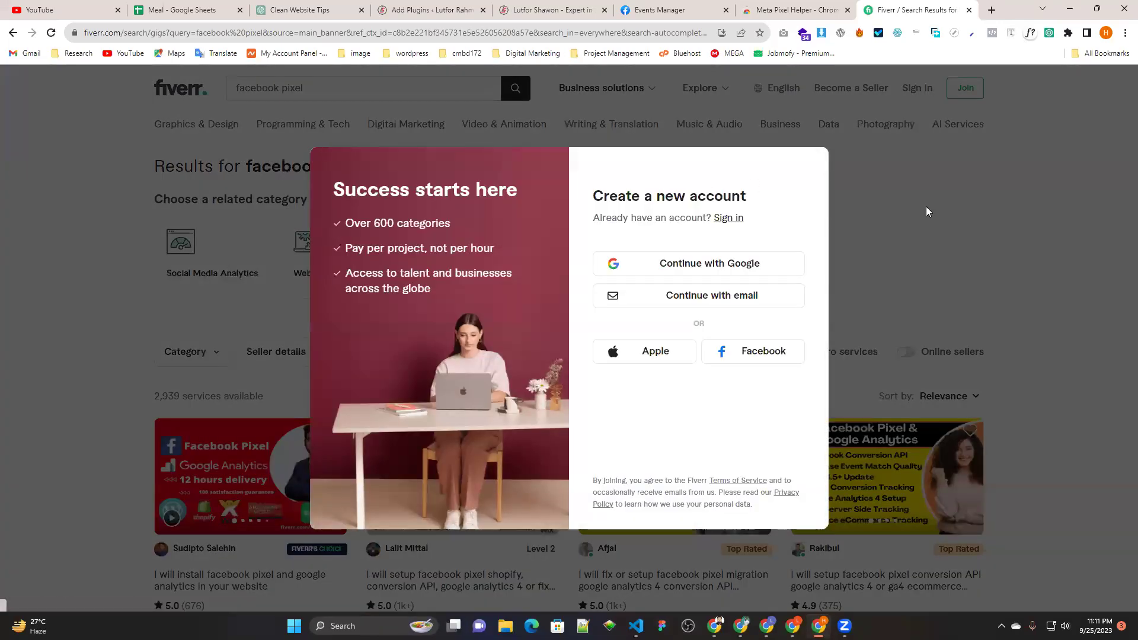
left_click(927, 212)
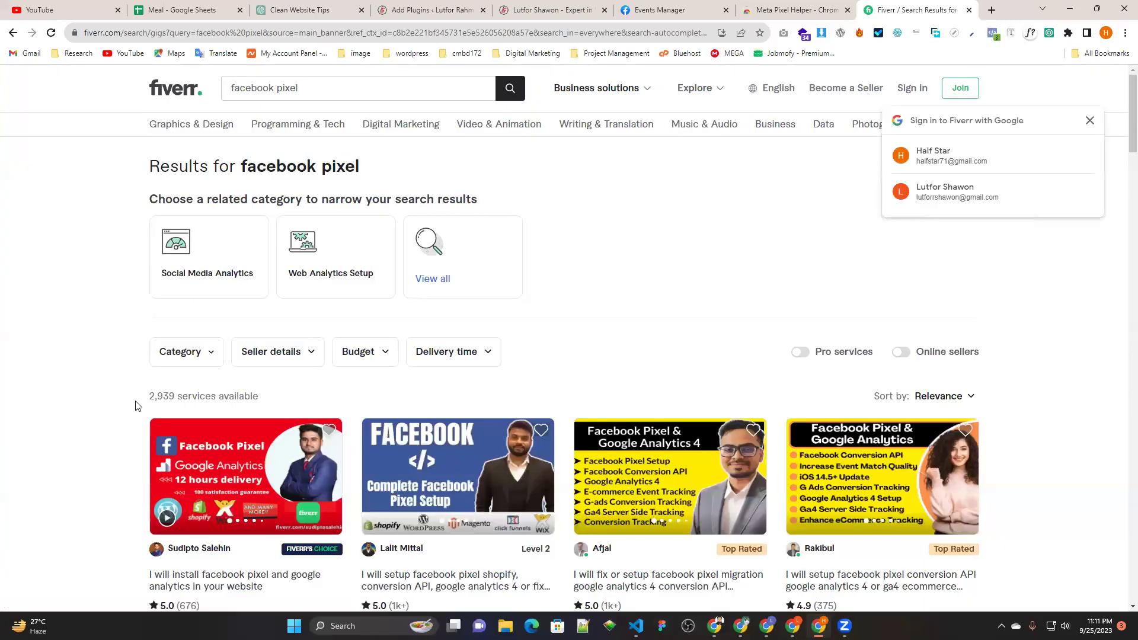
Examine the number of available services and the Facebook pixel listings with their prices, and close the Google sign-in prompt.
left_click_drag(146, 397, 182, 396)
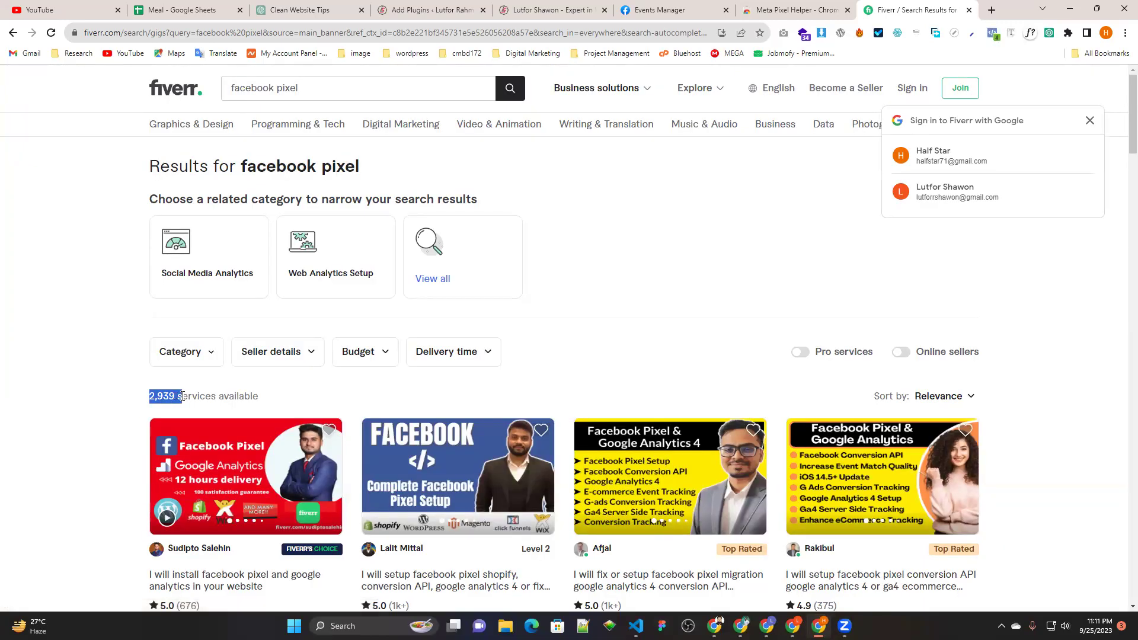
left_click(100, 361)
scroll(99, 344, "down", 3)
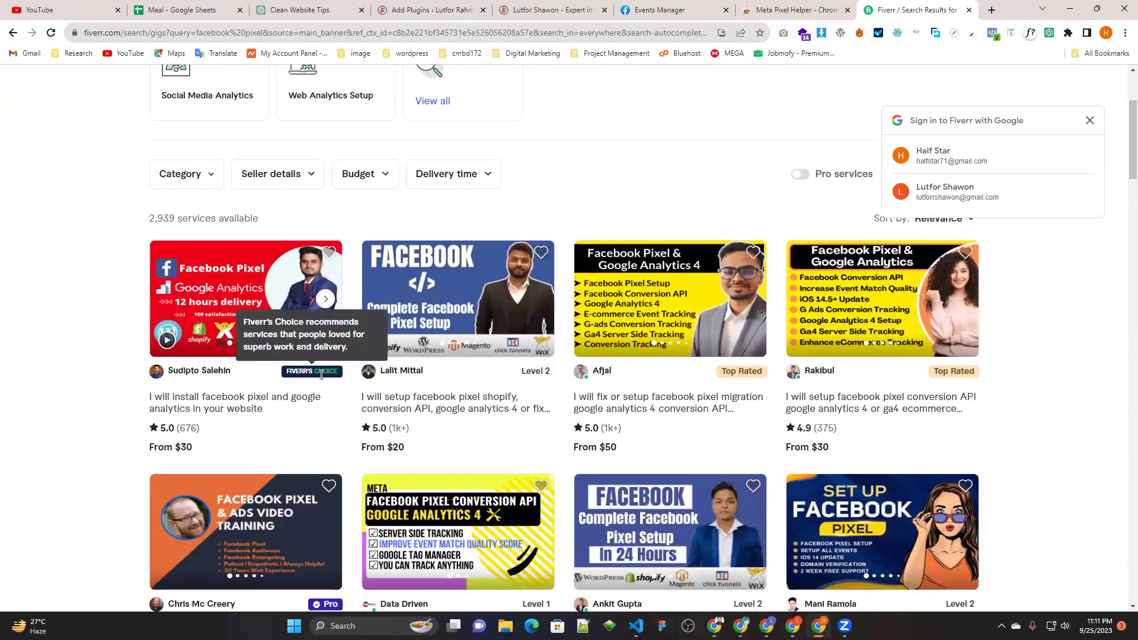
scroll(734, 392, "down", 4)
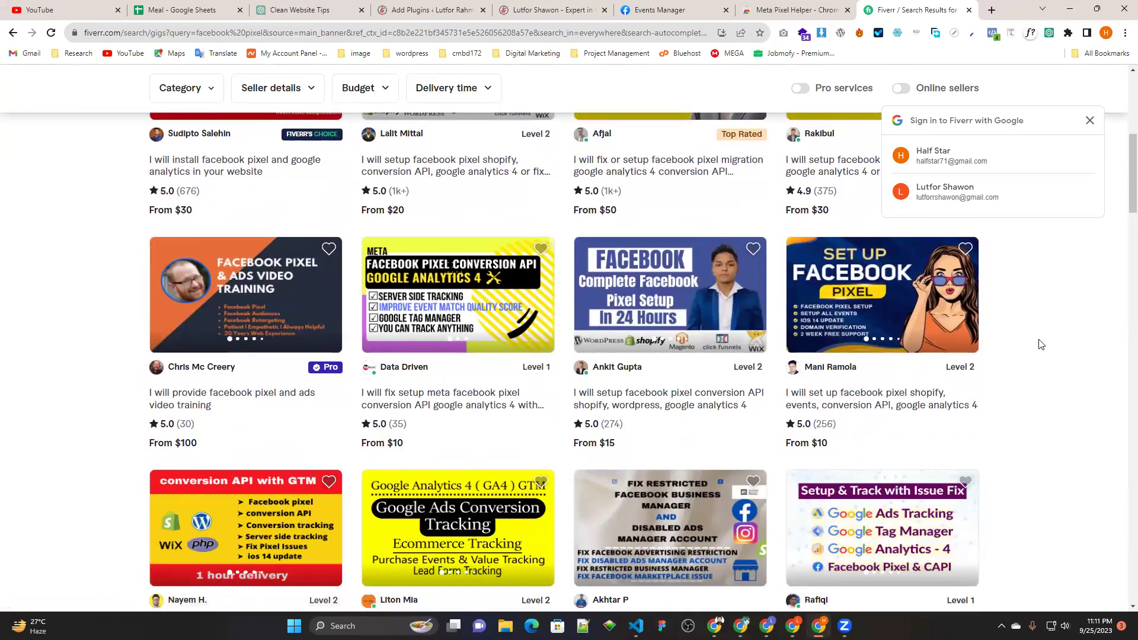
scroll(1041, 344, "down", 2)
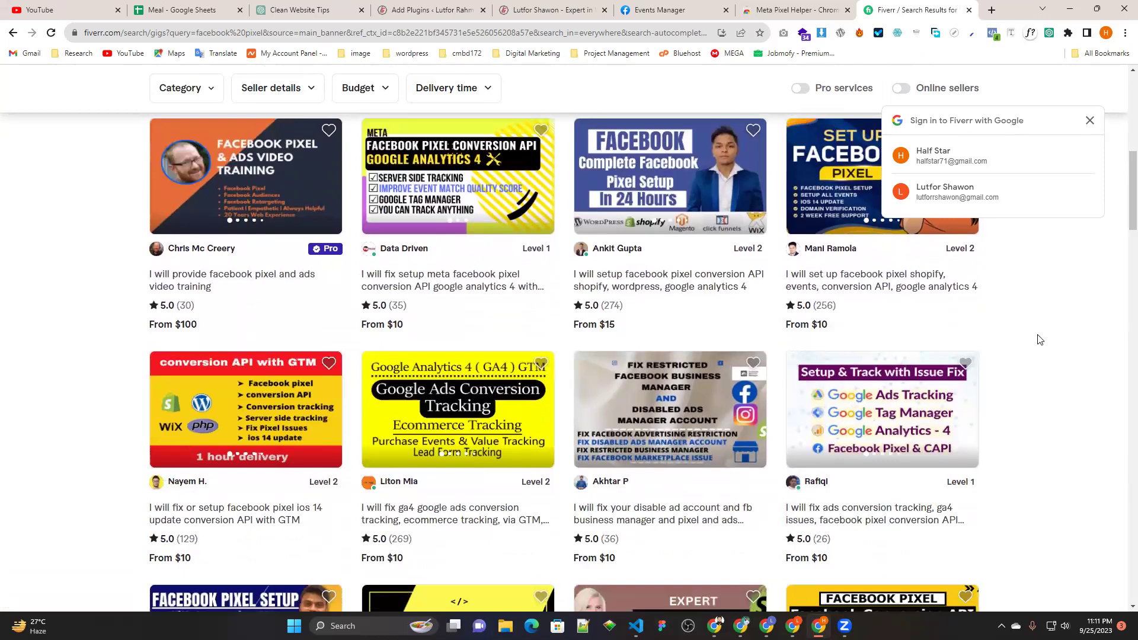
scroll(1038, 340, "down", 3)
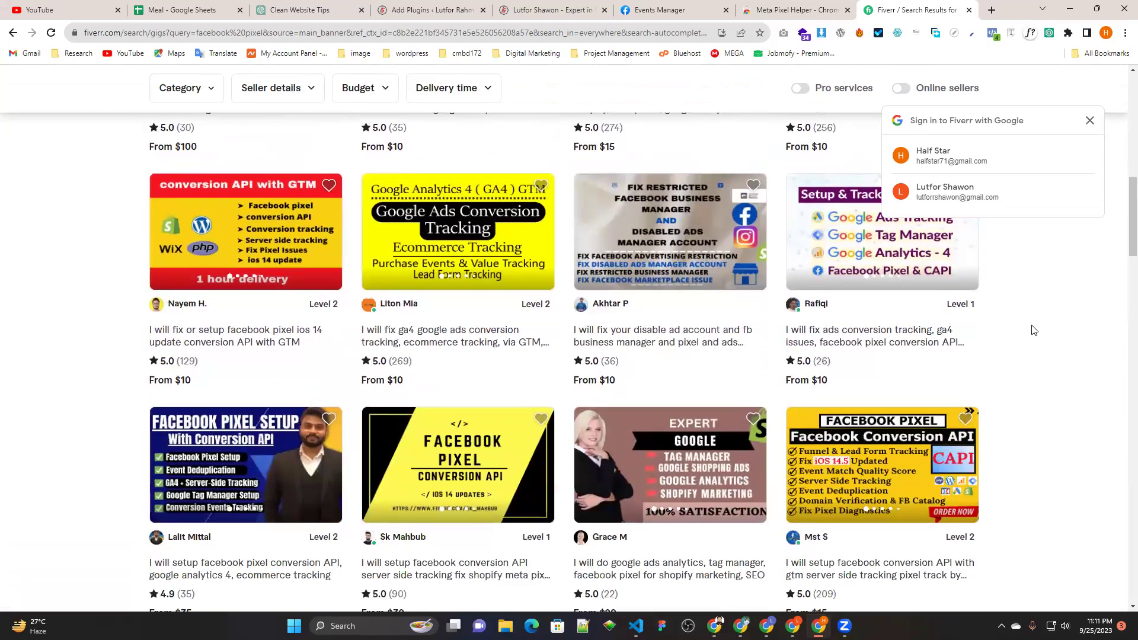
scroll(1034, 331, "up", 4)
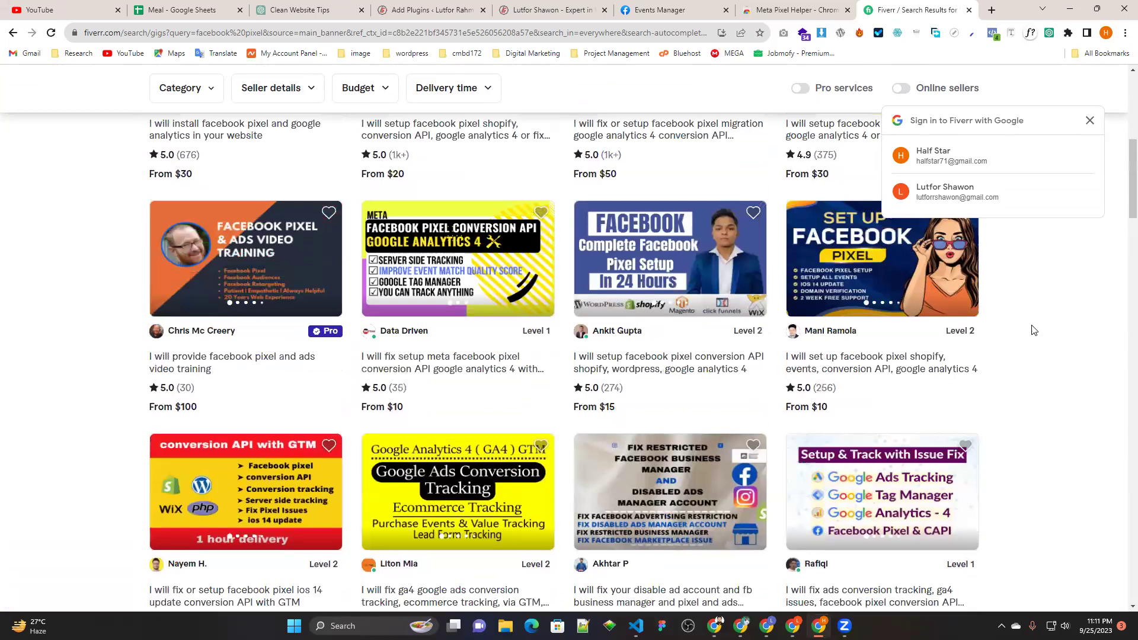
scroll(1033, 329, "up", 5)
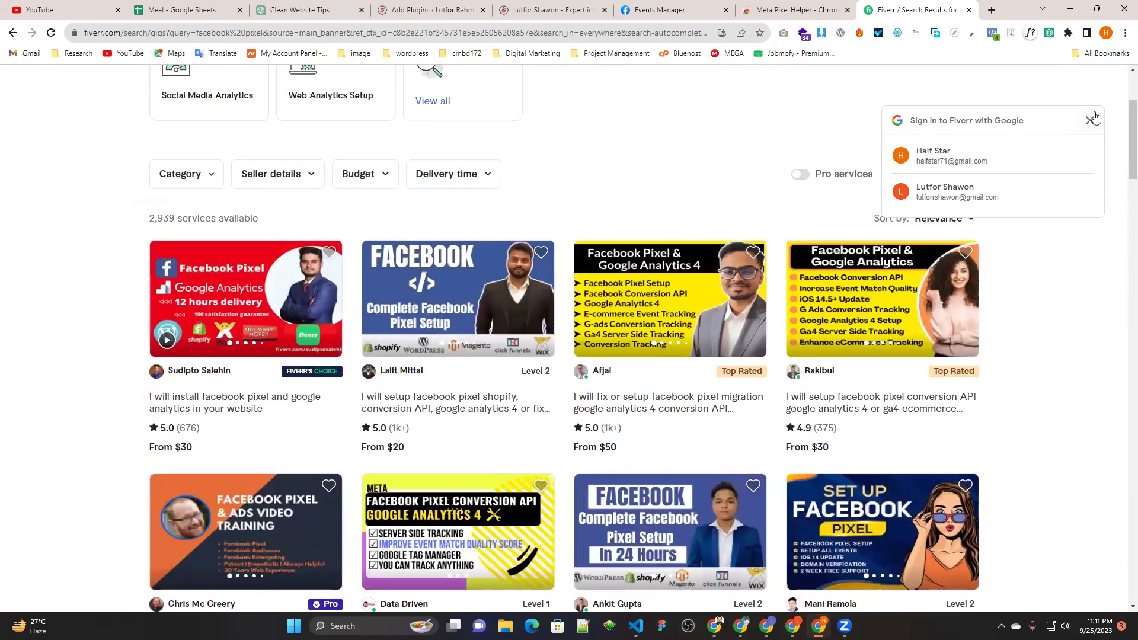
left_click(1094, 120)
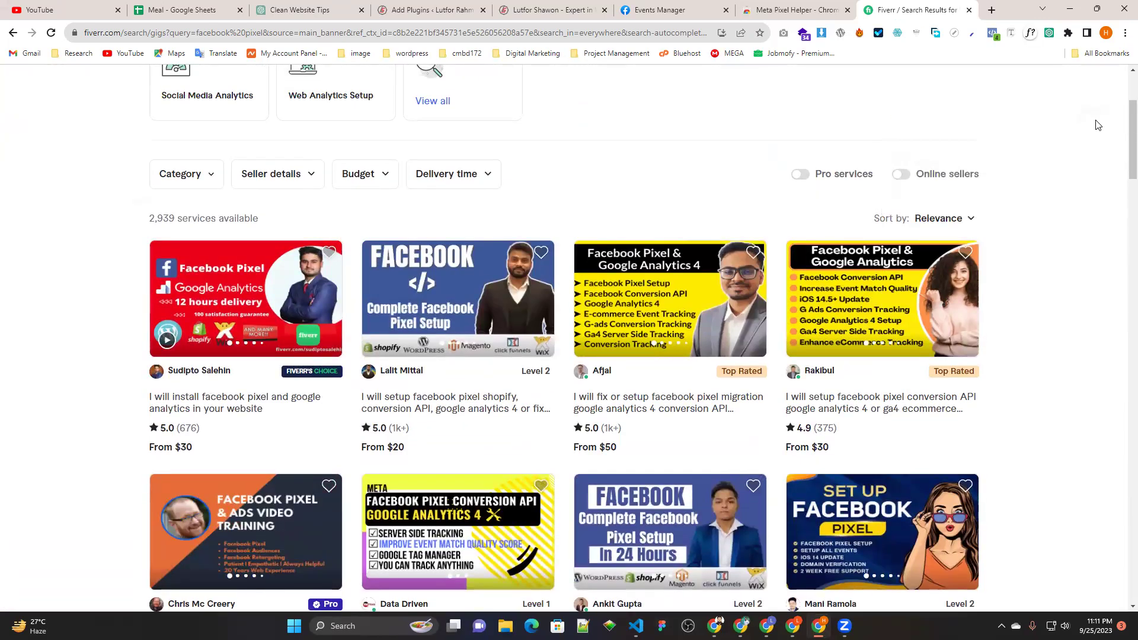
Return to the Meta Pixel Helper page in the Chrome Web Store.
left_click(777, 10)
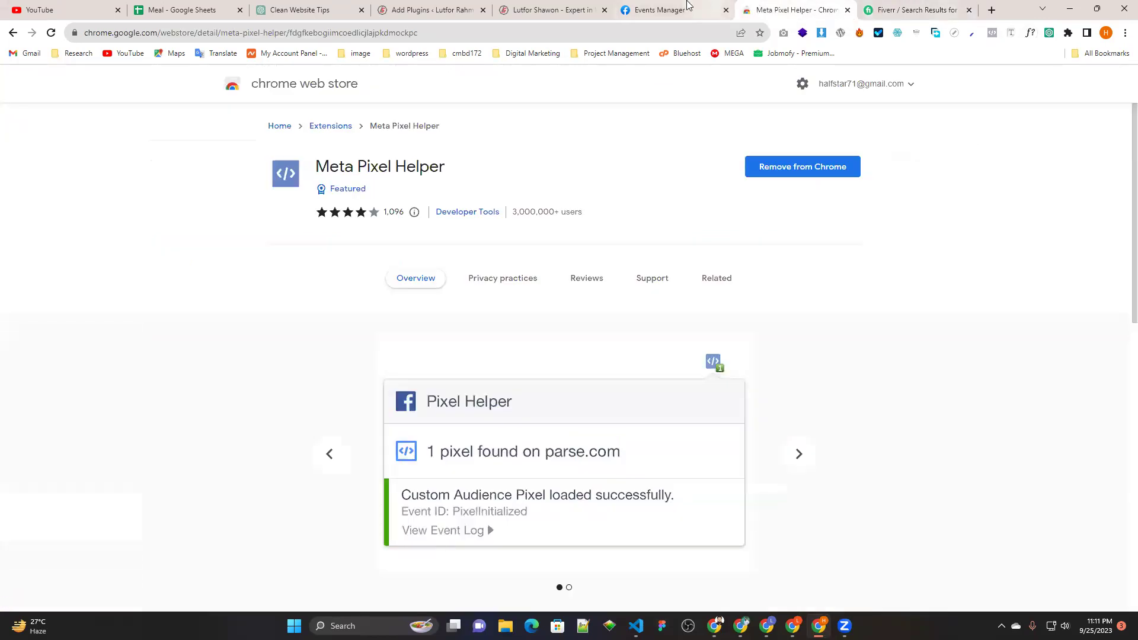